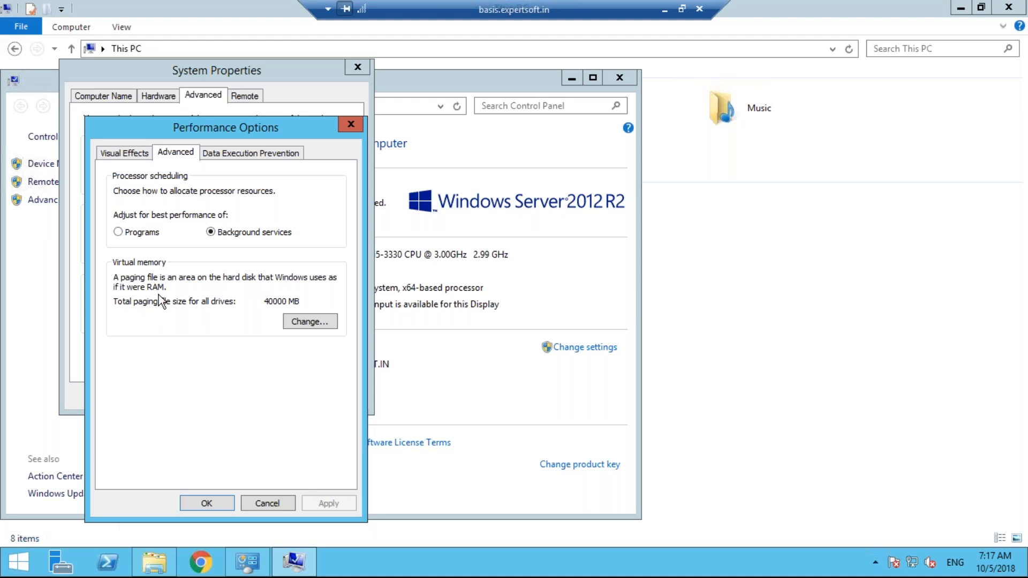
Set drive C:'s paging file to 80000 MB initial and 80000 MB maximum size
click(303, 321)
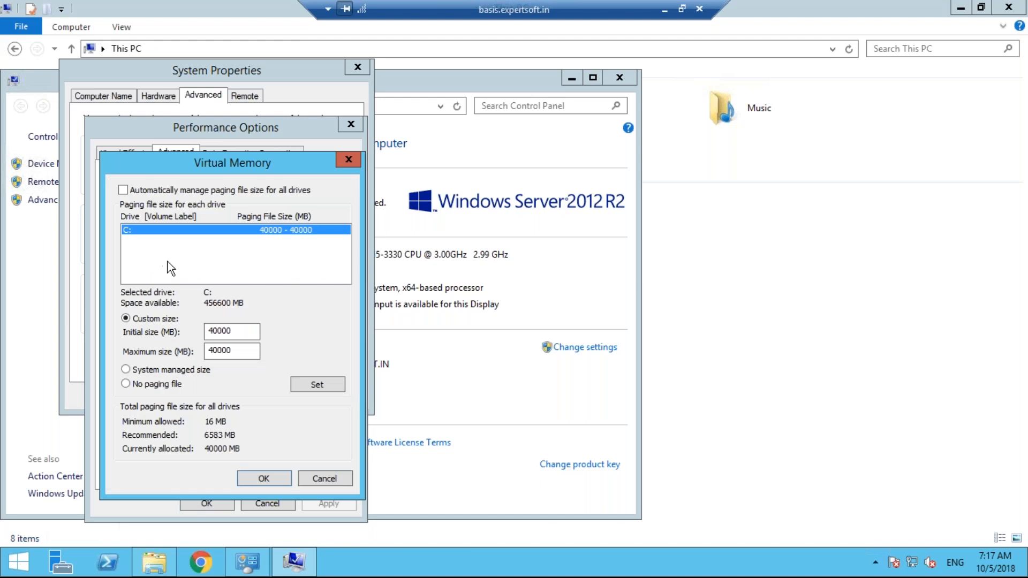
click(234, 330)
key(BackSpace)
key(BackSpace)
key(BackSpace)
key(BackSpace)
key(BackSpace)
text(6)
key(BackSpace)
text(80000)
key(Tab)
text(80000)
click(316, 392)
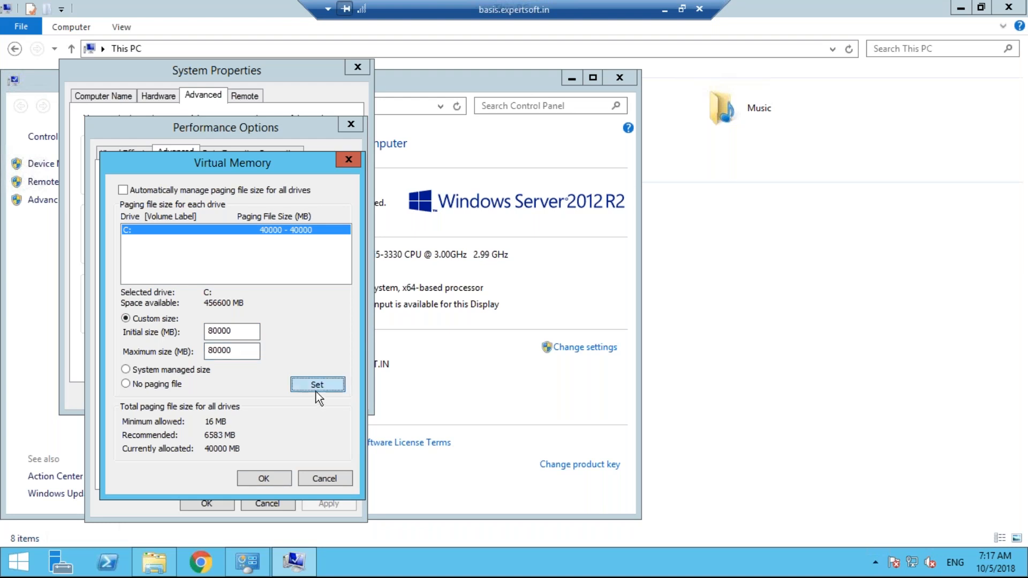
click(263, 480)
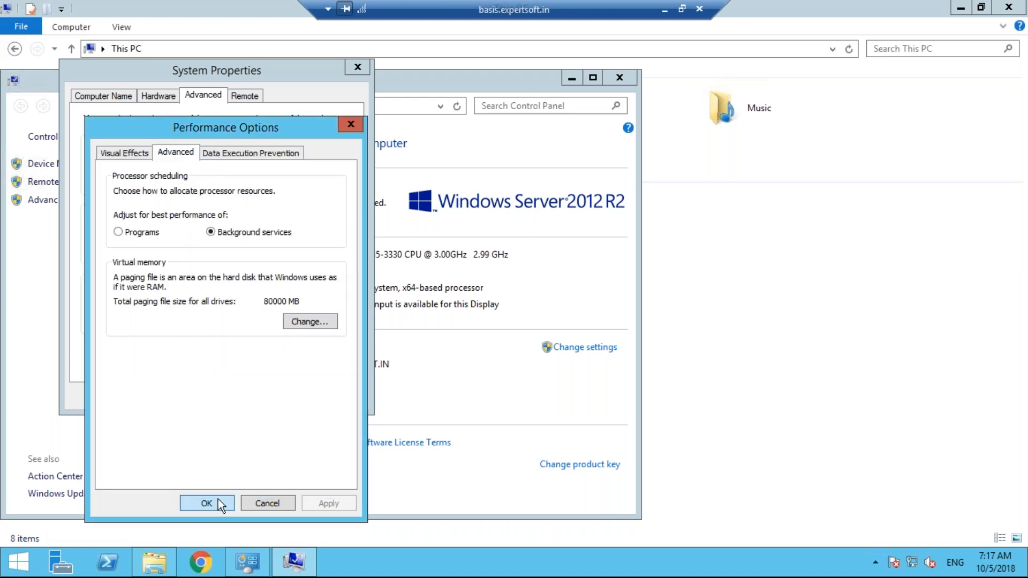
Close Performance Options, System Properties, System and This PC, then minimize the remote session
click(217, 499)
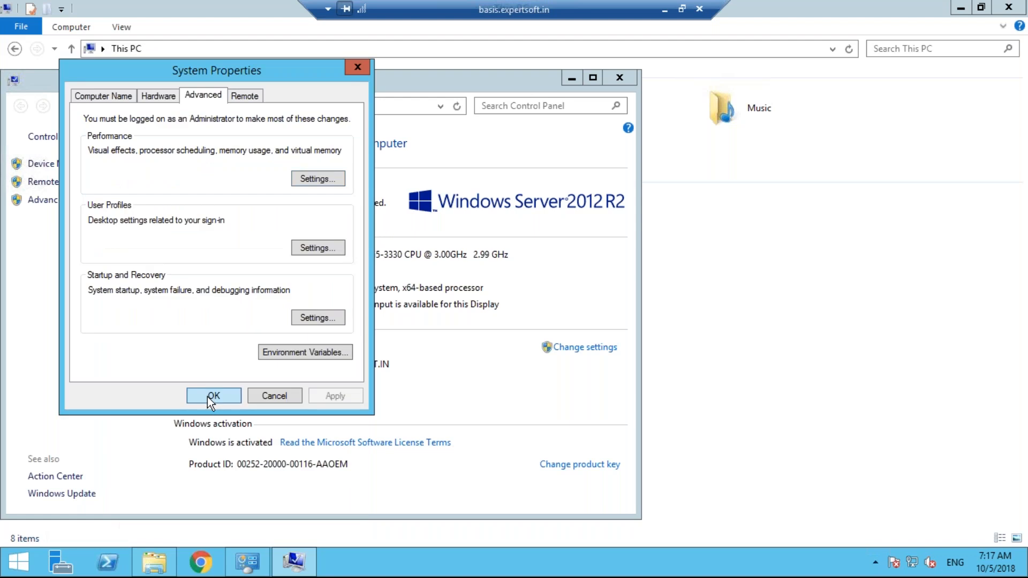
click(211, 395)
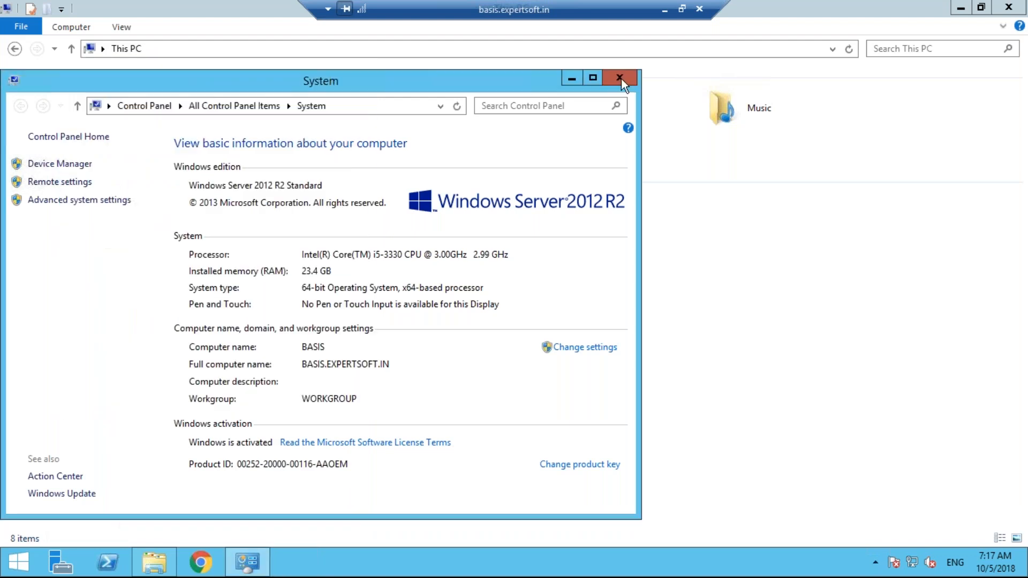
click(621, 79)
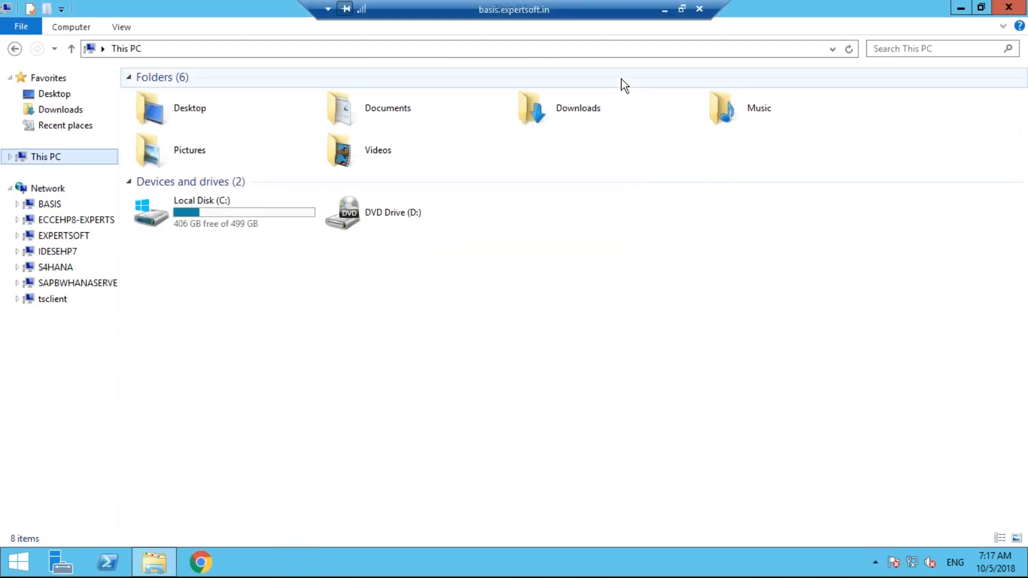
click(1009, 7)
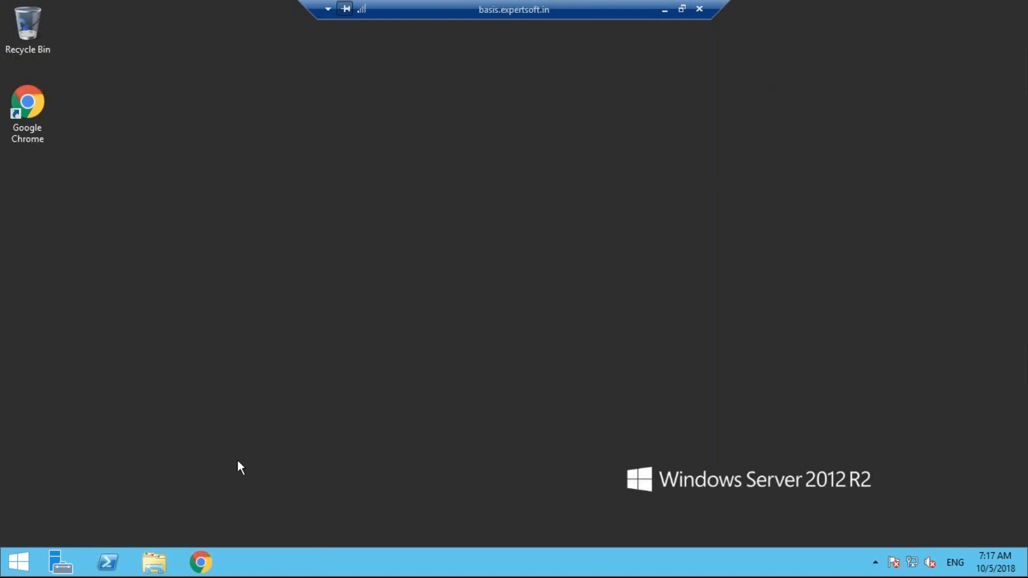
click(665, 9)
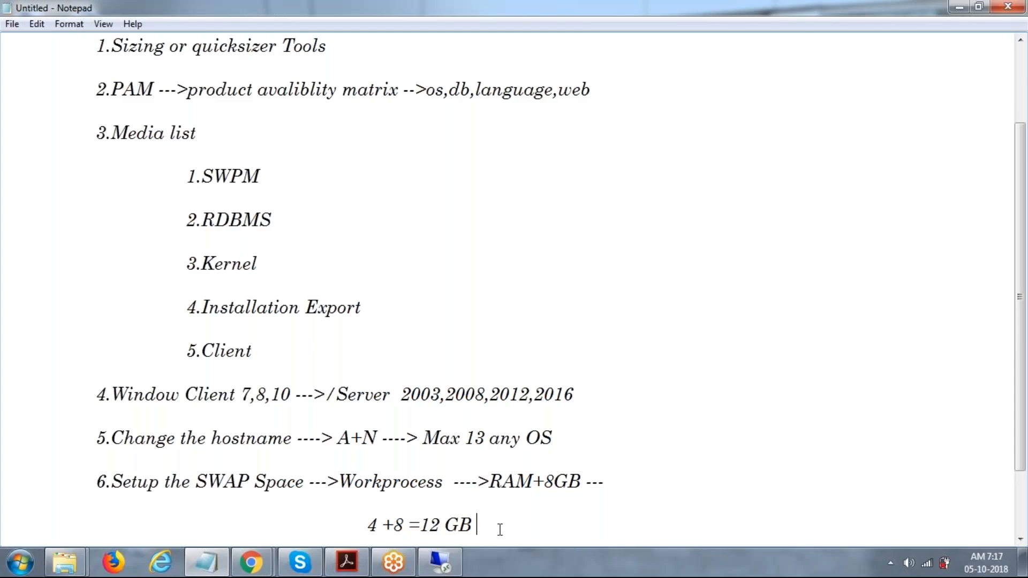
Add the line '7.Oracle DB --->12.1' below the last note
key(Return)
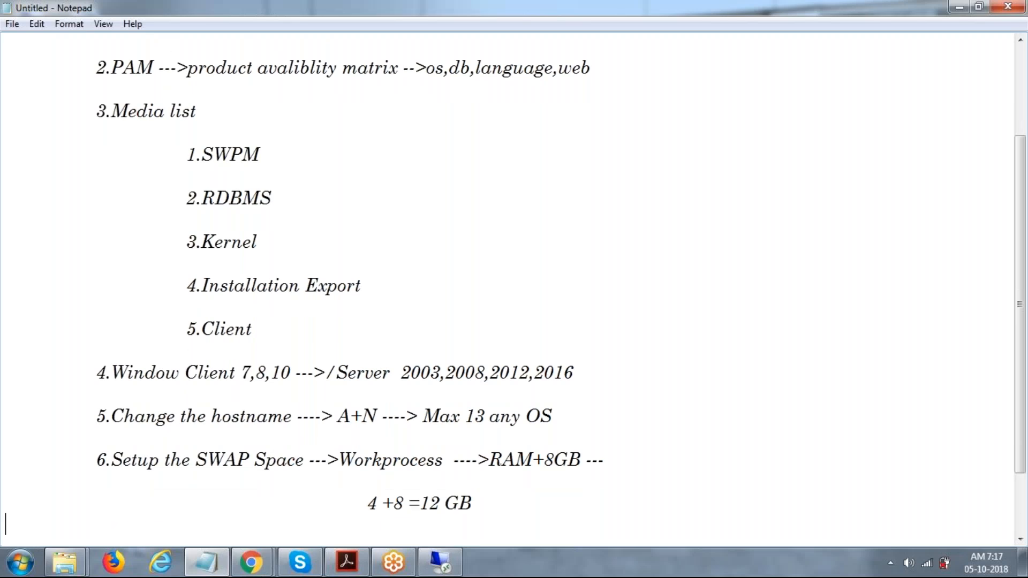
key(Tab)
text(7.Oro)
key(BackSpace)
key(BackSpace)
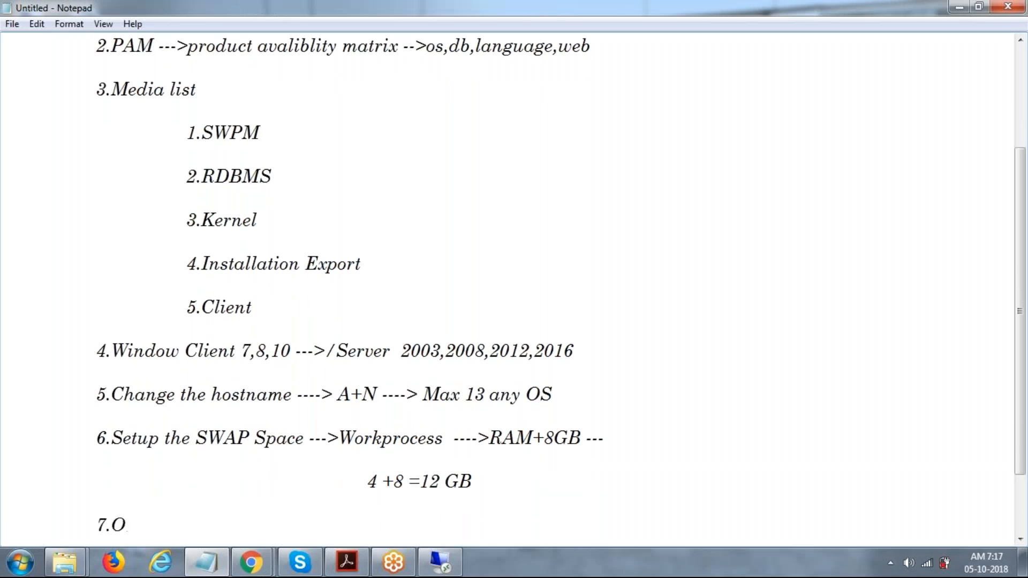
key(BackSpace)
text(OR)
key(BackSpace)
text(racle DB --->12.)
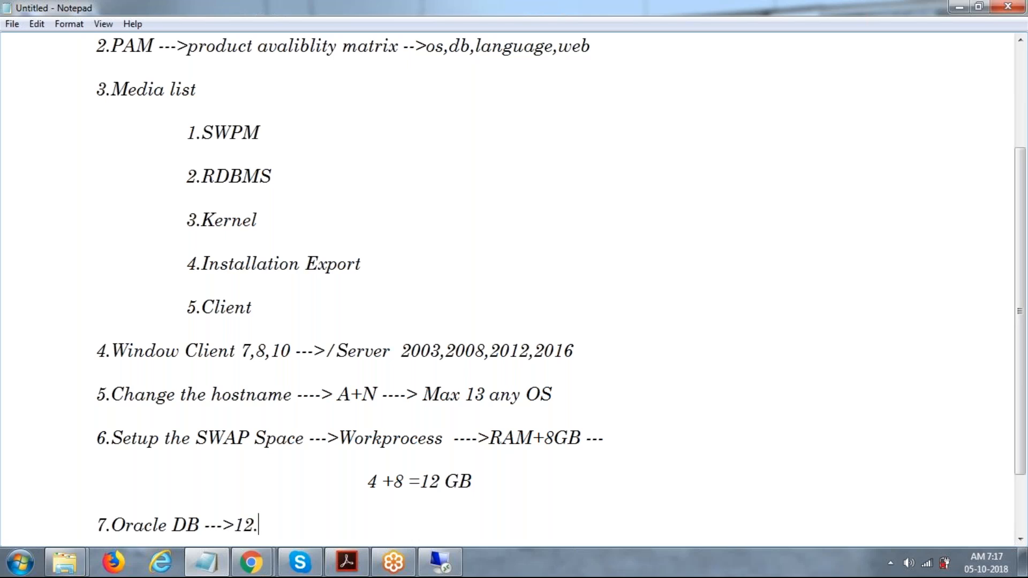
text(1)
Select notes items 5 through 7 and return to the remote server desktop
drag(87, 388, 146, 395)
drag(240, 434, 332, 525)
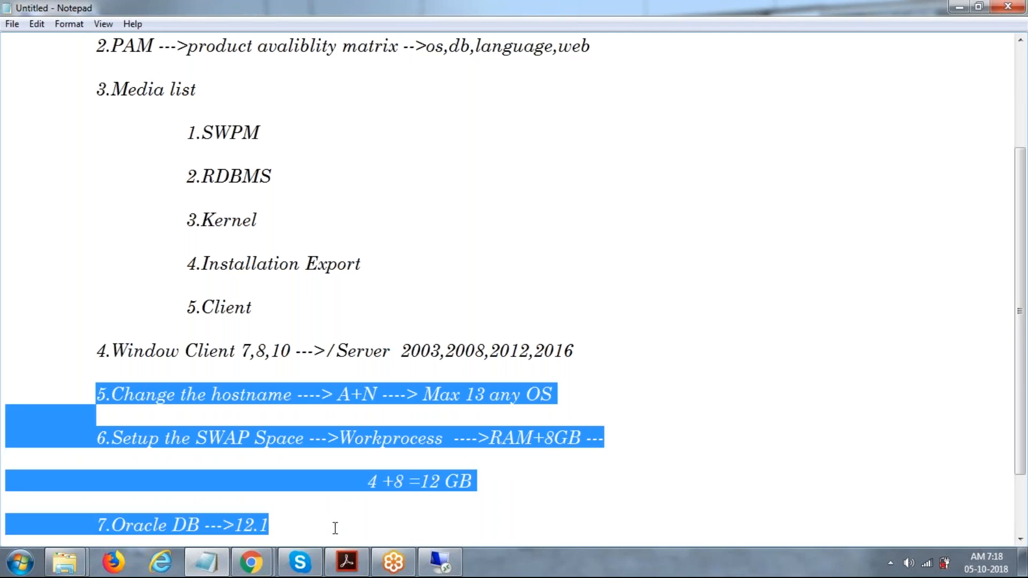
click(436, 563)
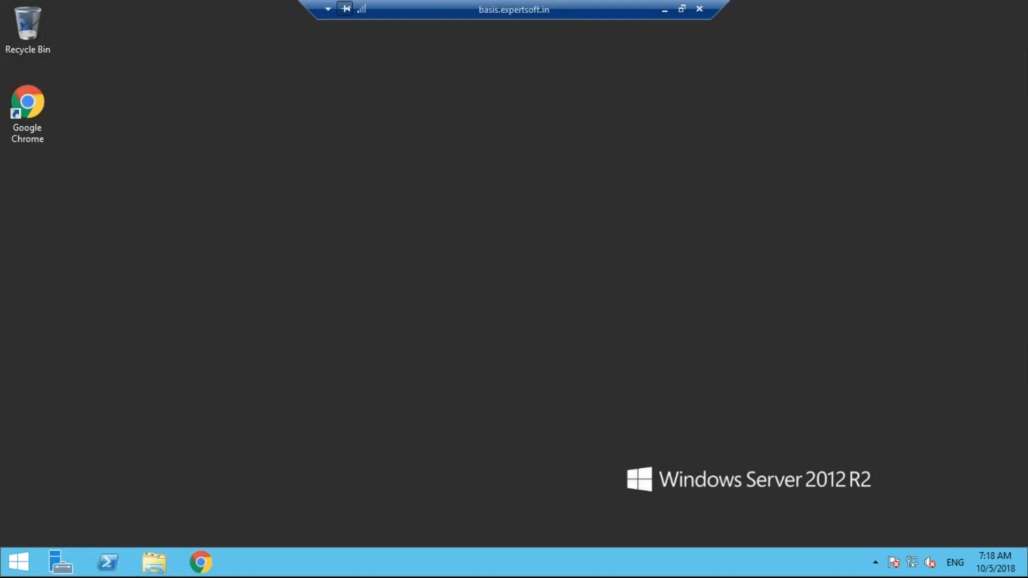
Browse File Explorer to C:\app\basis1\product\12.1.0, where dbhome_1 is located
click(165, 570)
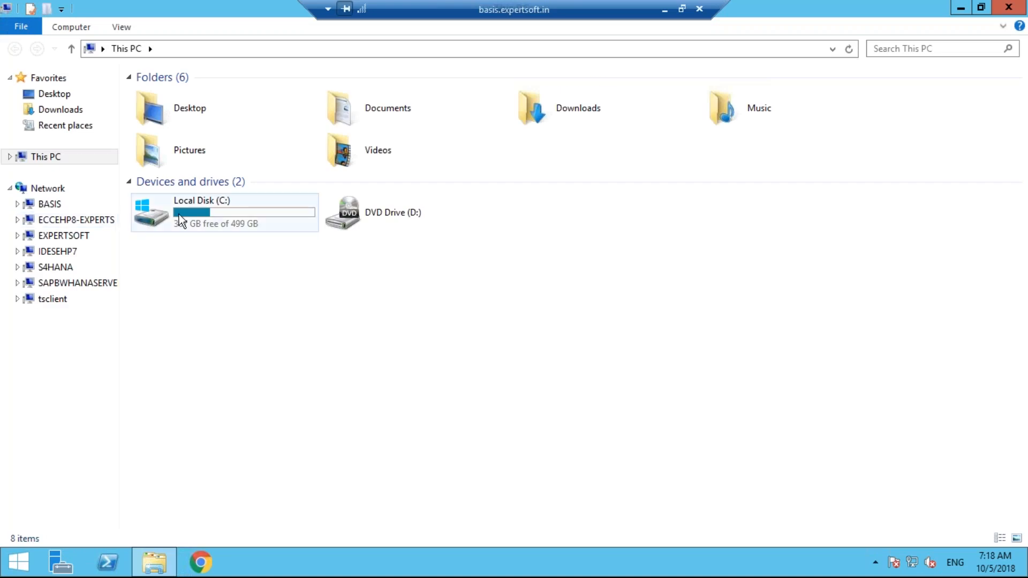
double_click(179, 214)
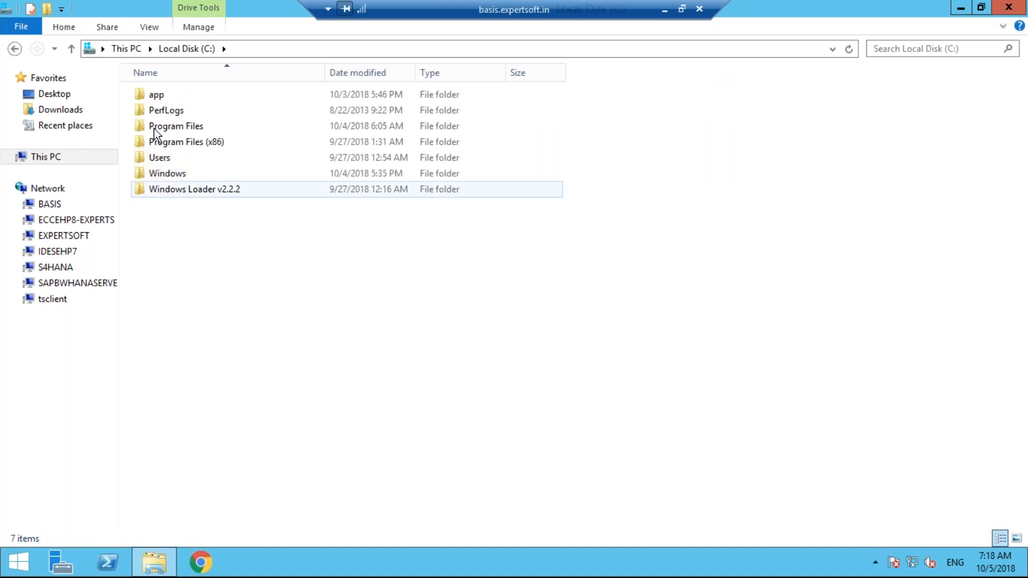
click(156, 96)
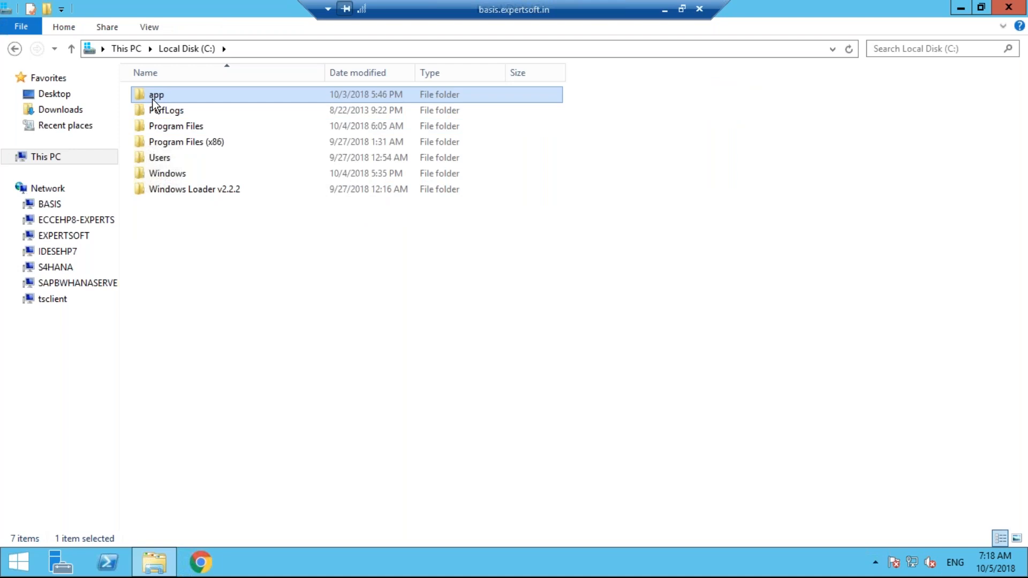
double_click(153, 100)
click(154, 100)
double_click(153, 101)
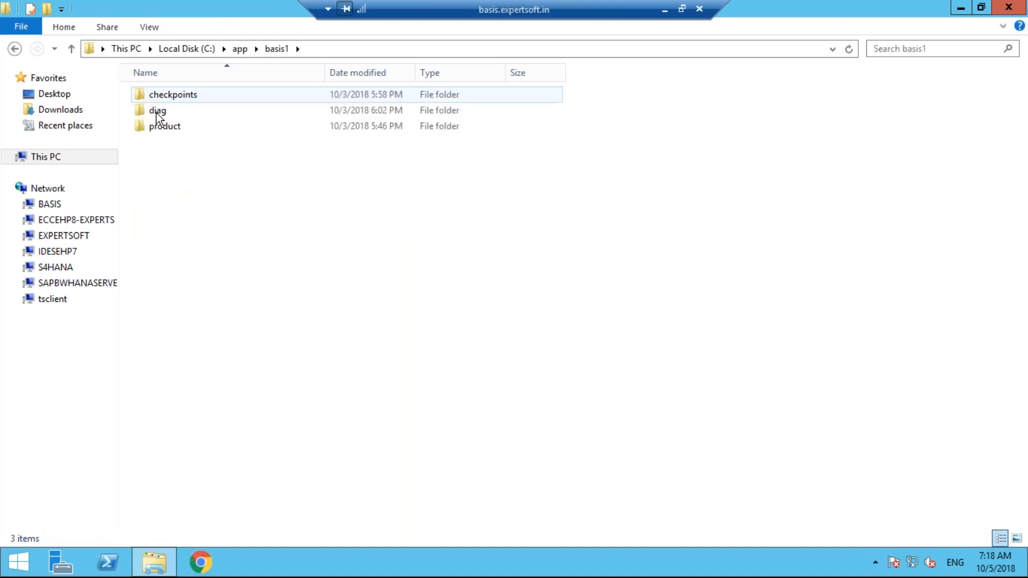
click(163, 129)
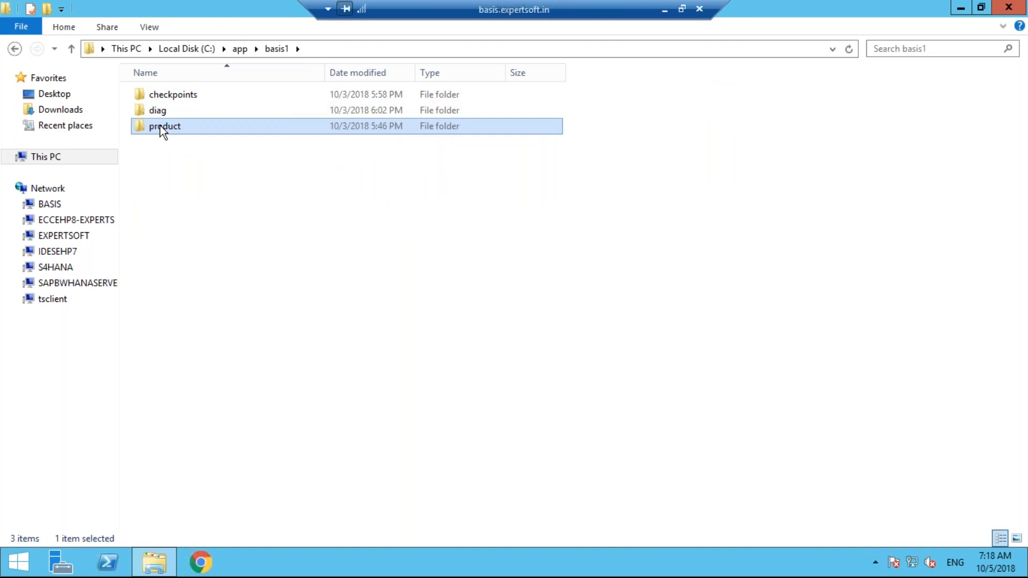
double_click(163, 130)
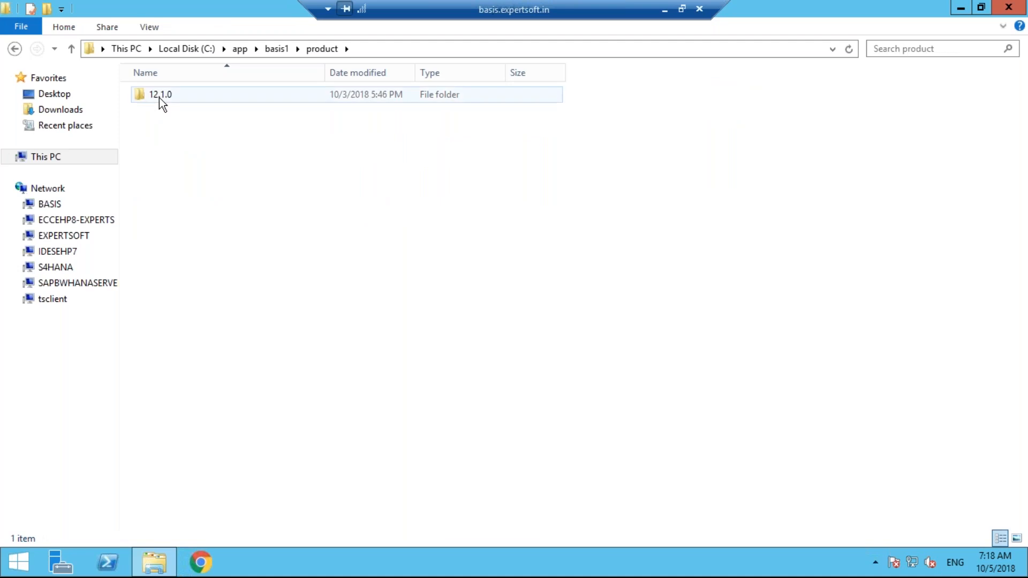
click(159, 97)
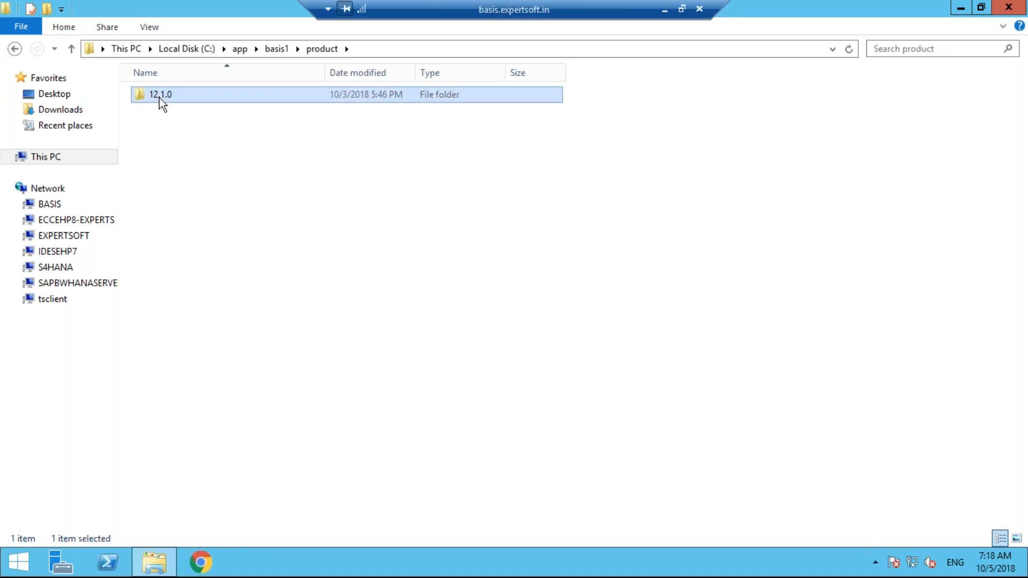
double_click(159, 97)
Trim the address bar to C:\app\basis1, select that path, and open the Run box
click(401, 48)
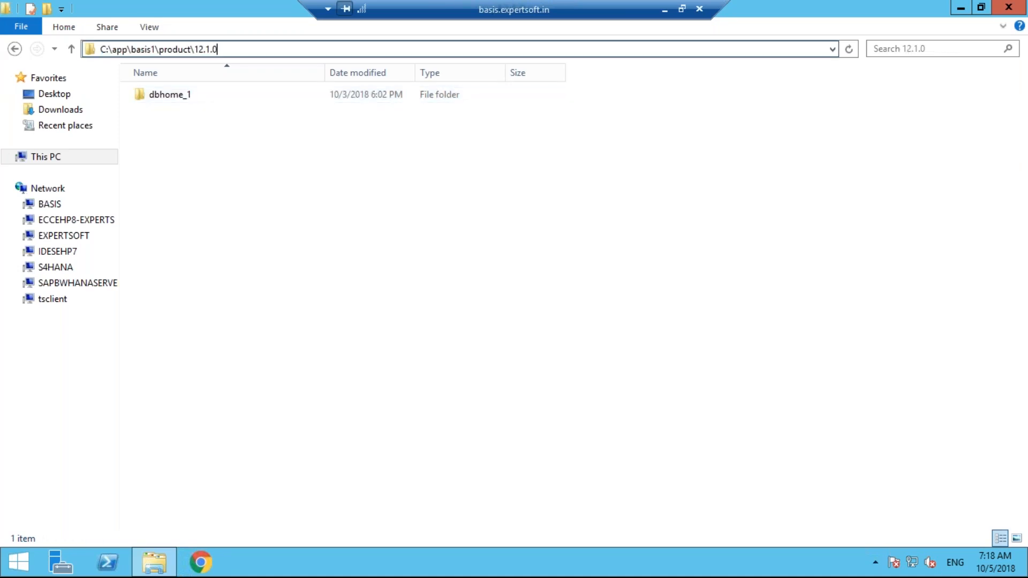
key(BackSpace)
key(BackSpace)
key(BackSpace)
key(BackSpace)
key(BackSpace)
key(BackSpace)
key(BackSpace)
key(BackSpace)
key(BackSpace)
key(BackSpace)
key(BackSpace)
key(BackSpace)
key(BackSpace)
key(BackSpace)
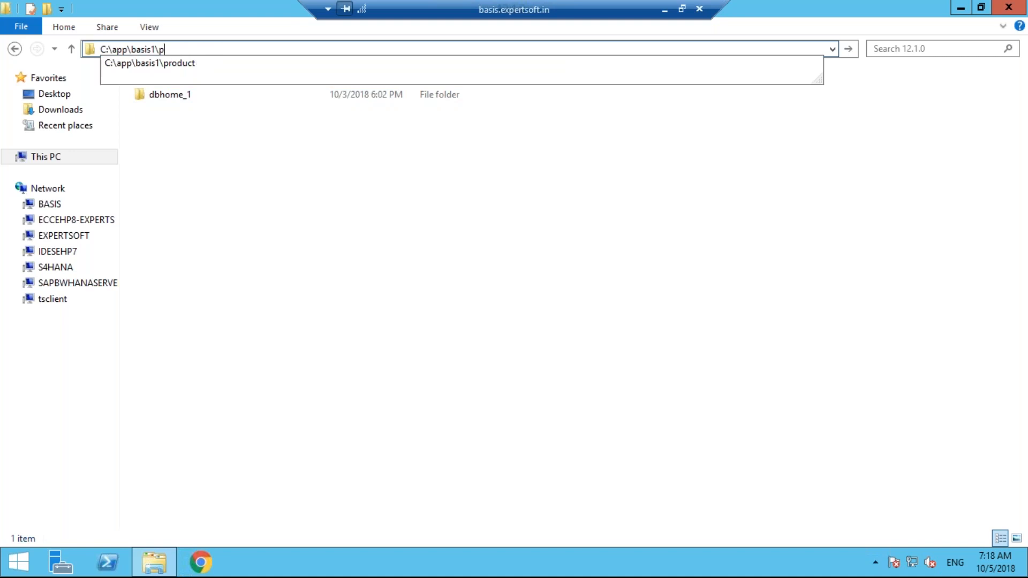
key(BackSpace)
drag(157, 50, 97, 50)
key(super+c)
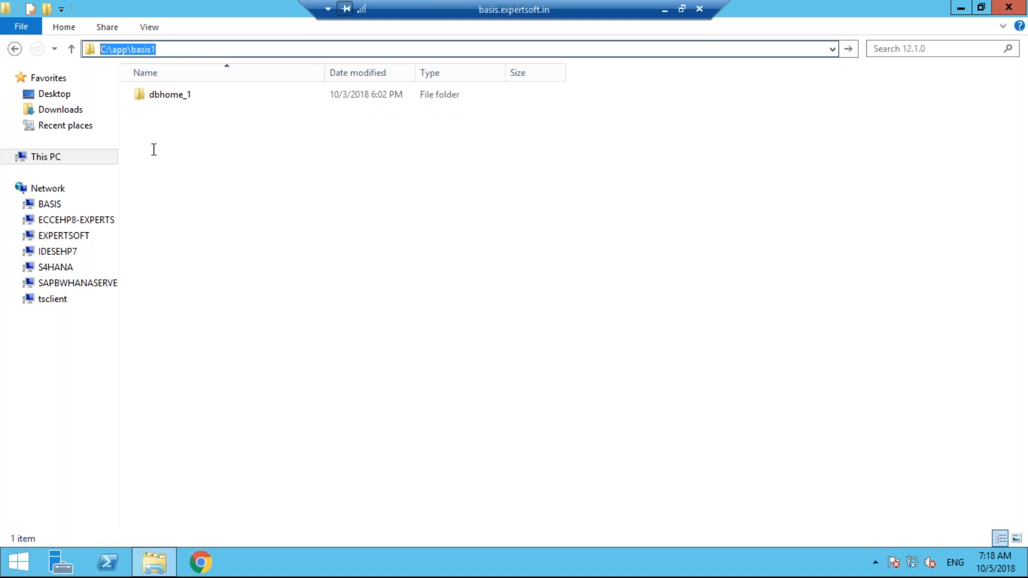
key(super+r)
Start cmd from Run and change directory to the pasted path C:\app\basis1
text(CM)
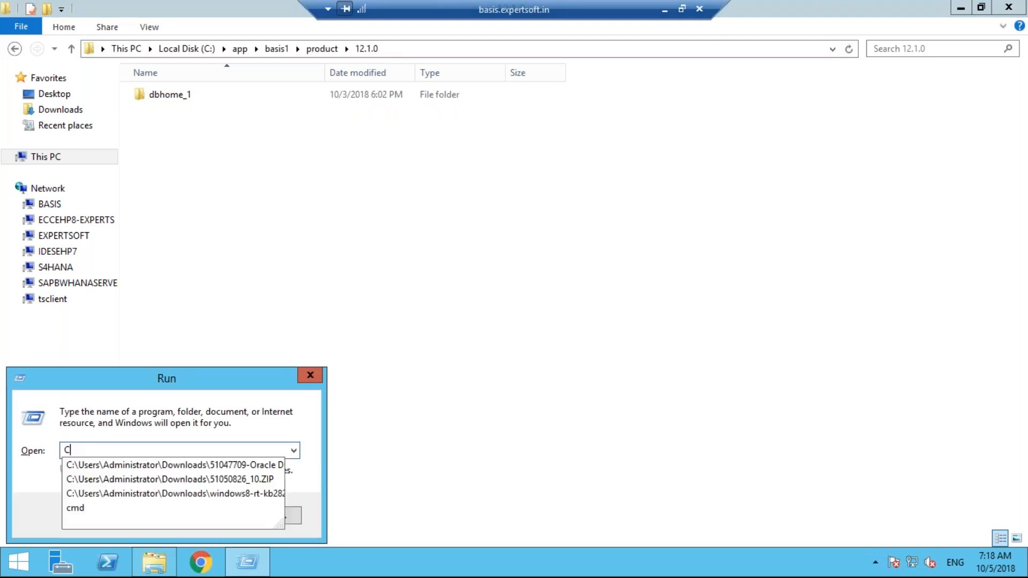
key(BackSpace)
key(BackSpace)
text(cmd)
key(Return)
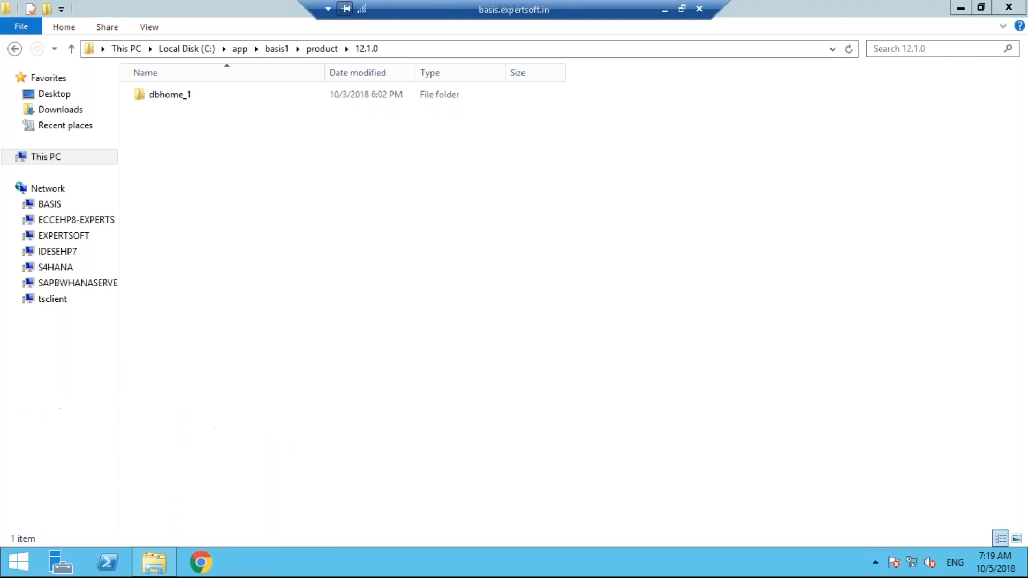
text(cd)
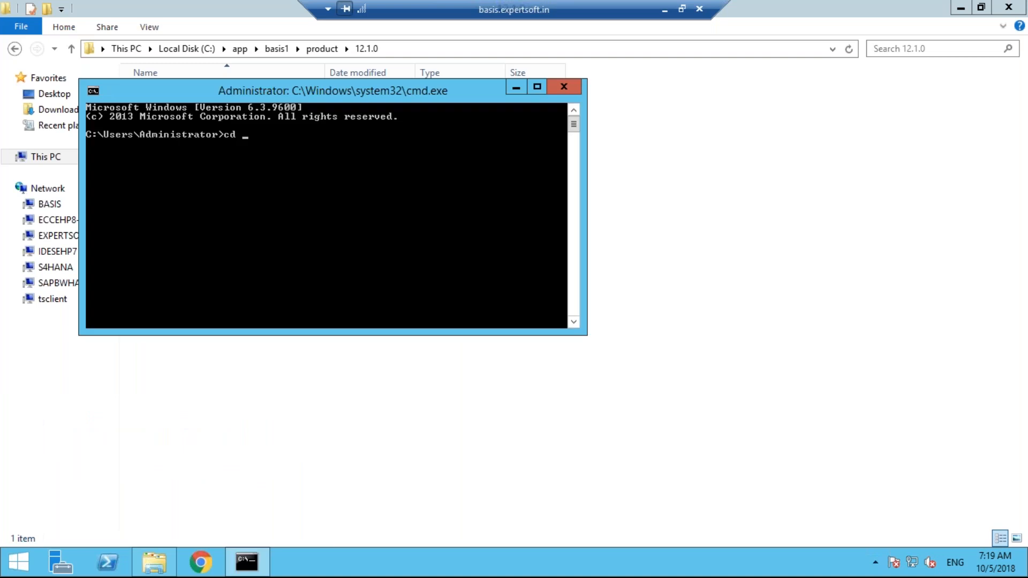
right_click(250, 135)
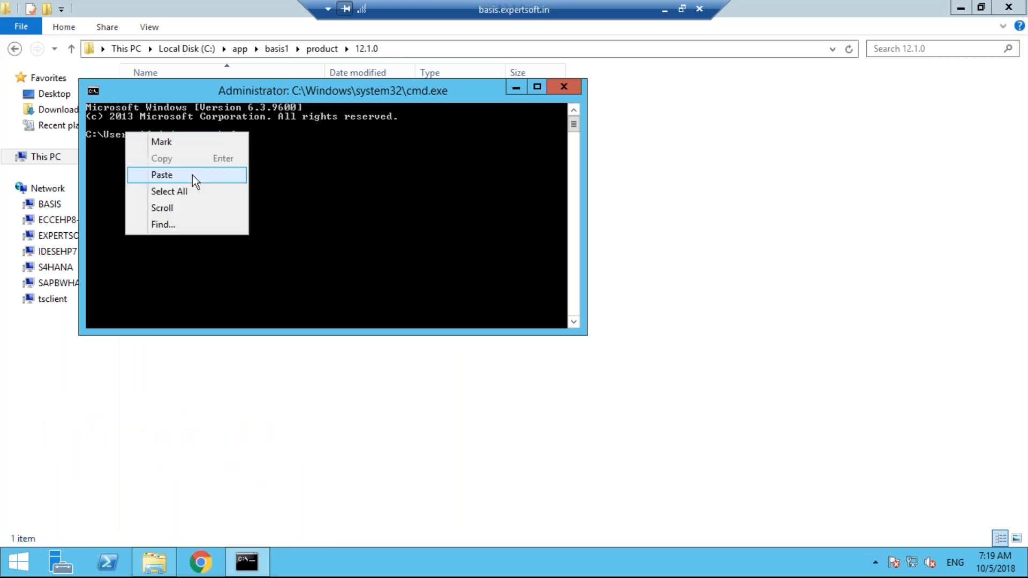
click(193, 175)
key(Return)
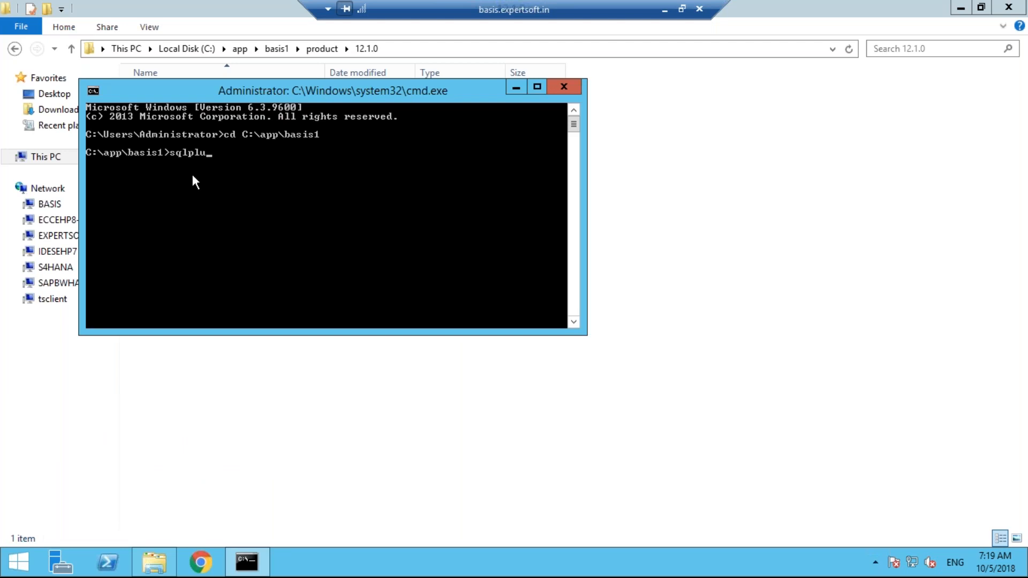
Try a sqlplus login, which fails with ORA-12560, then close the console
key(Return)
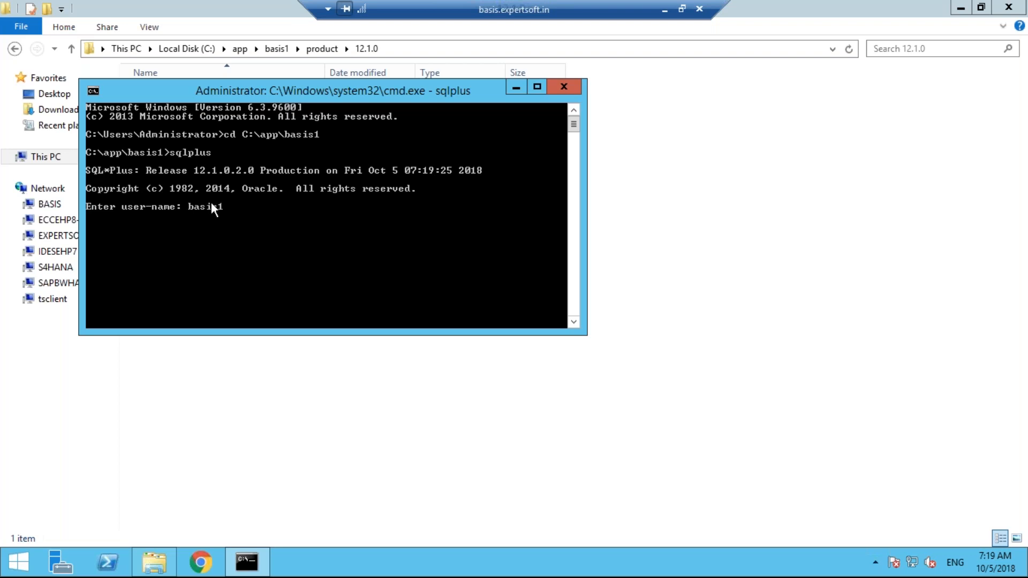
key(Return)
key(Return)
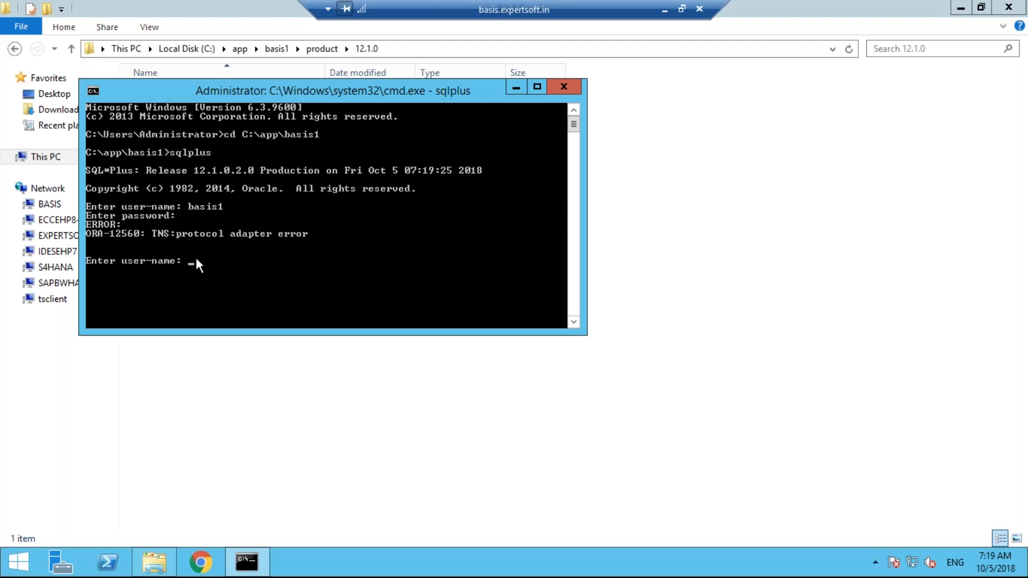
click(563, 87)
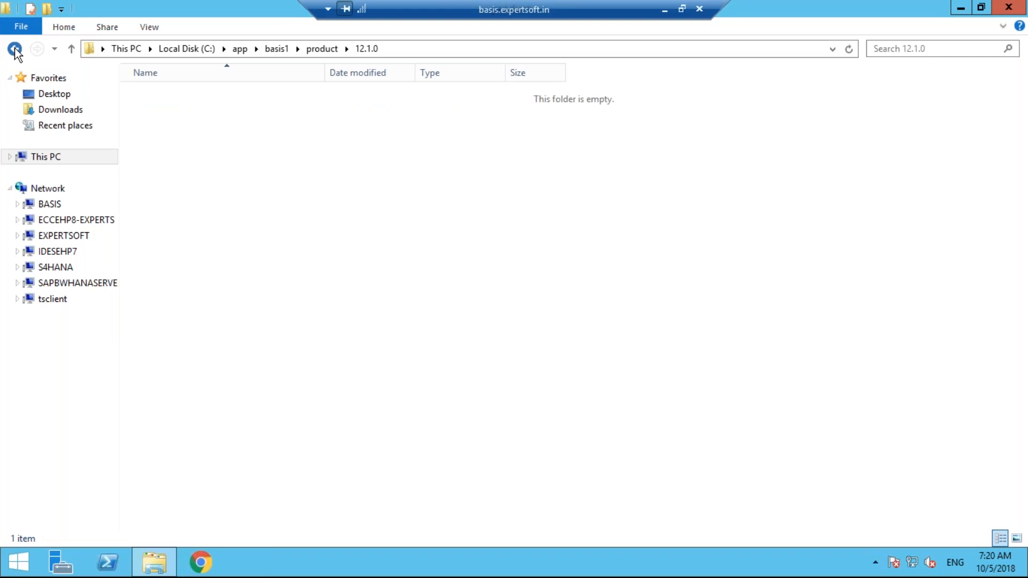
click(14, 50)
Navigate File Explorer from the product folder to the Downloads folder
click(14, 49)
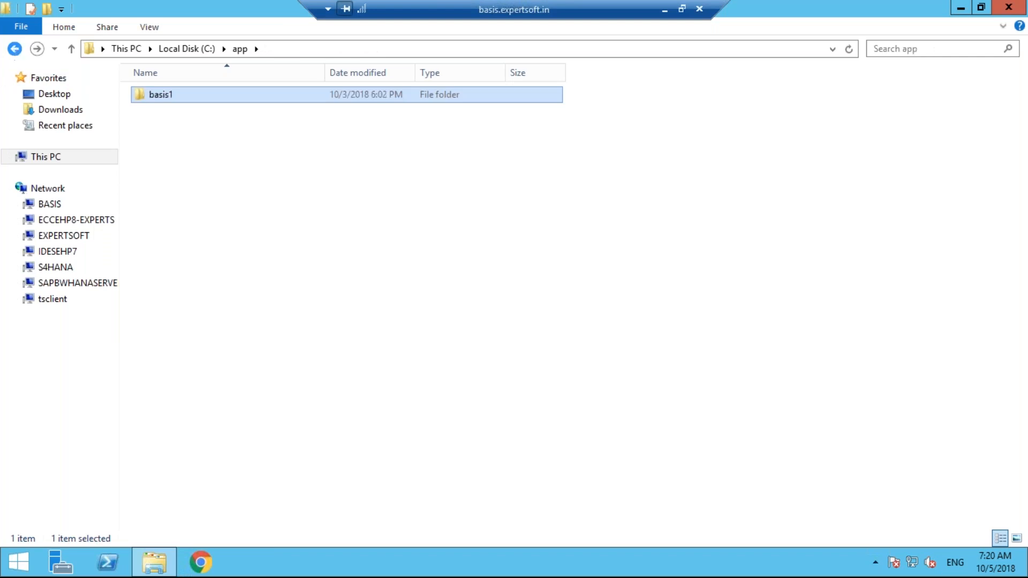
click(46, 157)
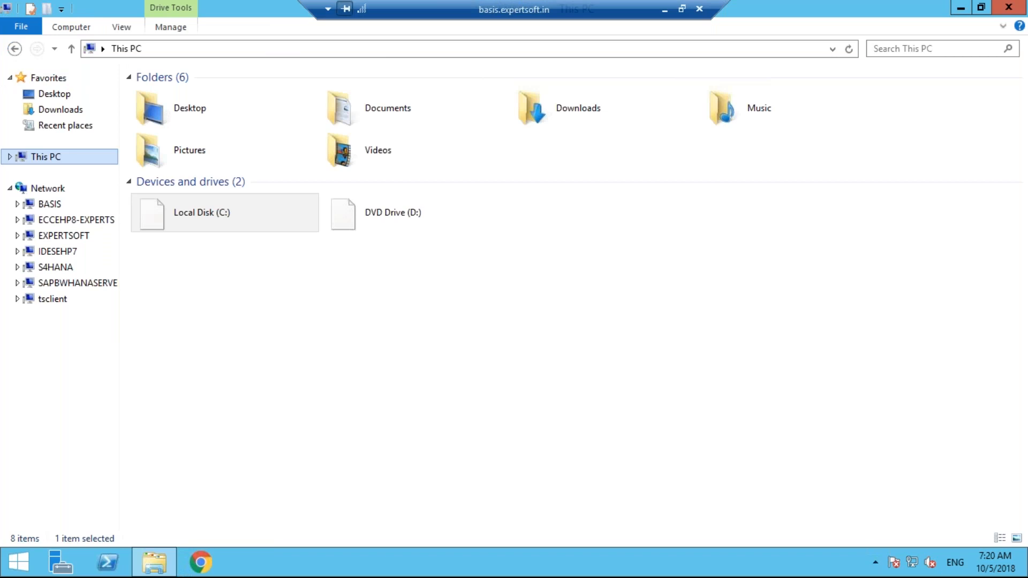
double_click(225, 213)
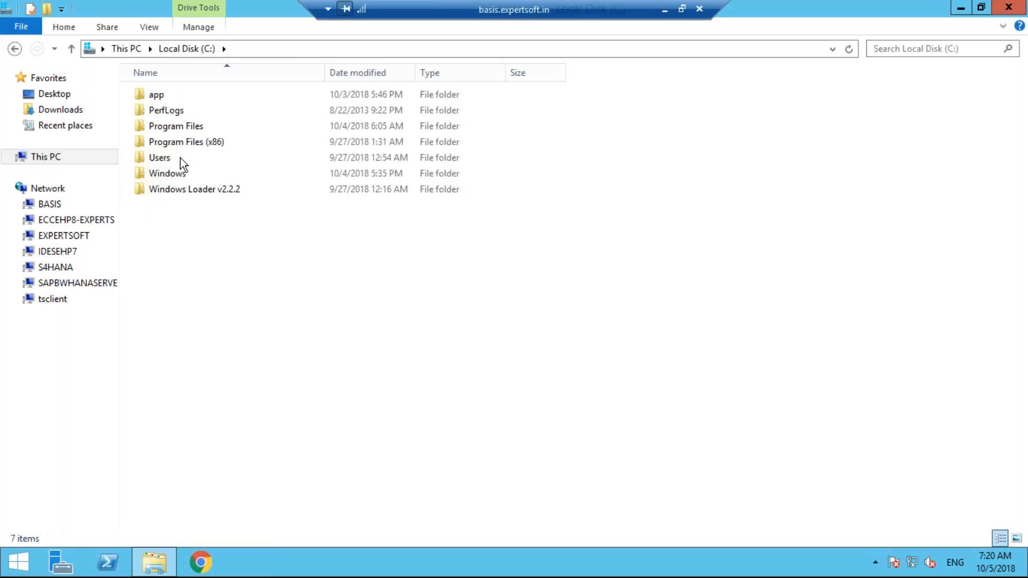
double_click(175, 173)
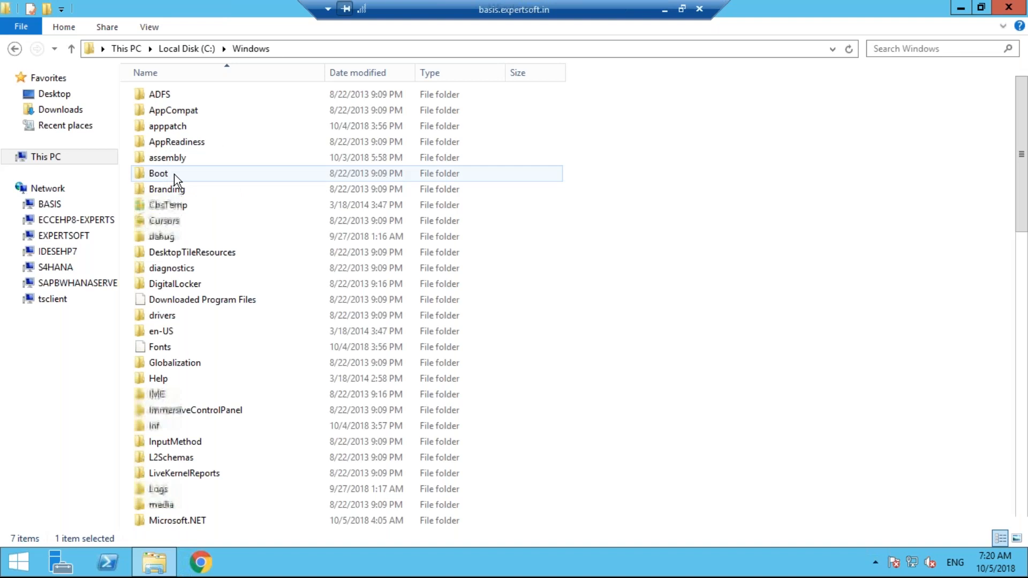
key(alt+Left)
click(72, 110)
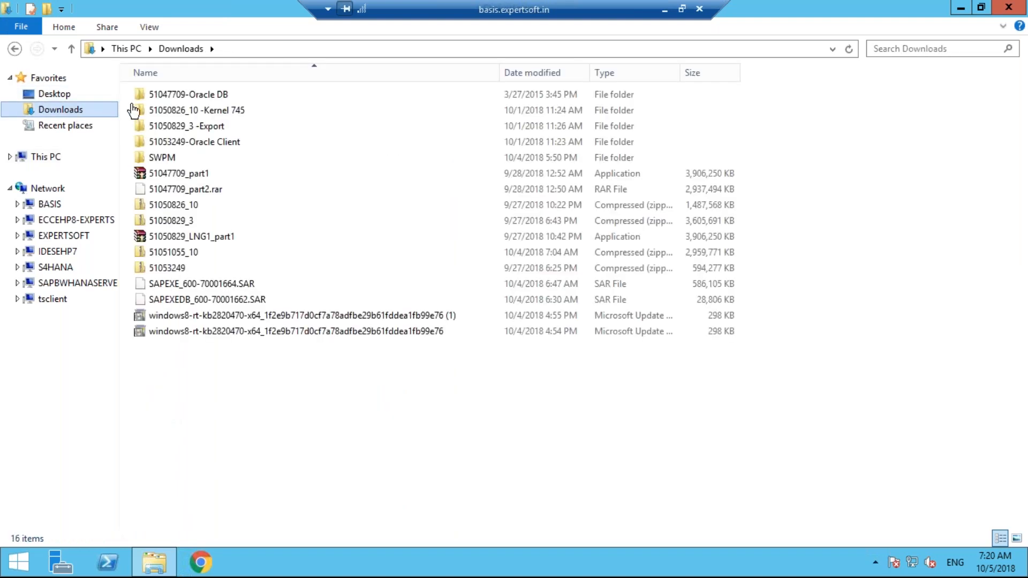
Run setup from 51047709-Oracle DB > database to launch the Oracle installer
click(177, 95)
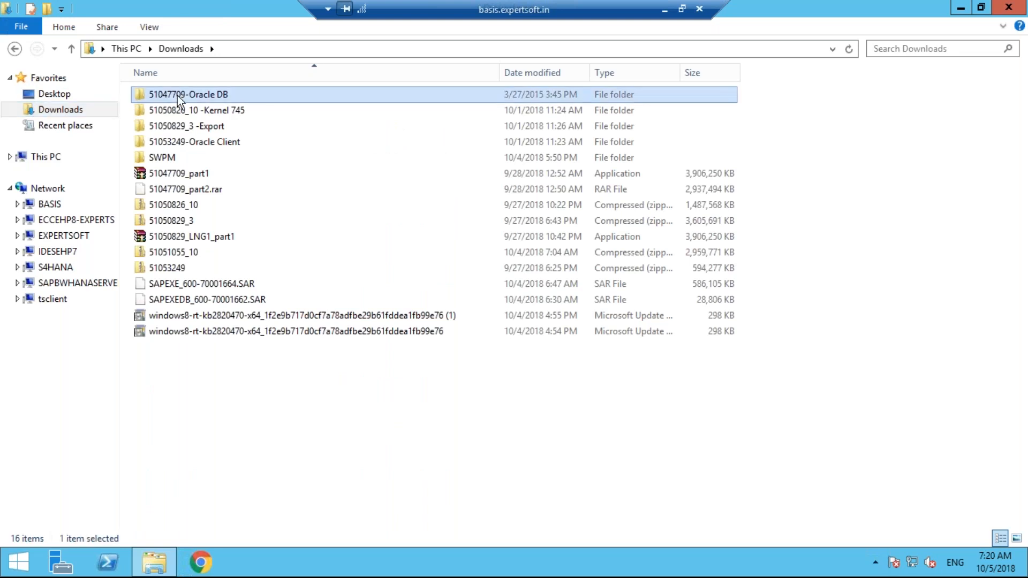
double_click(178, 95)
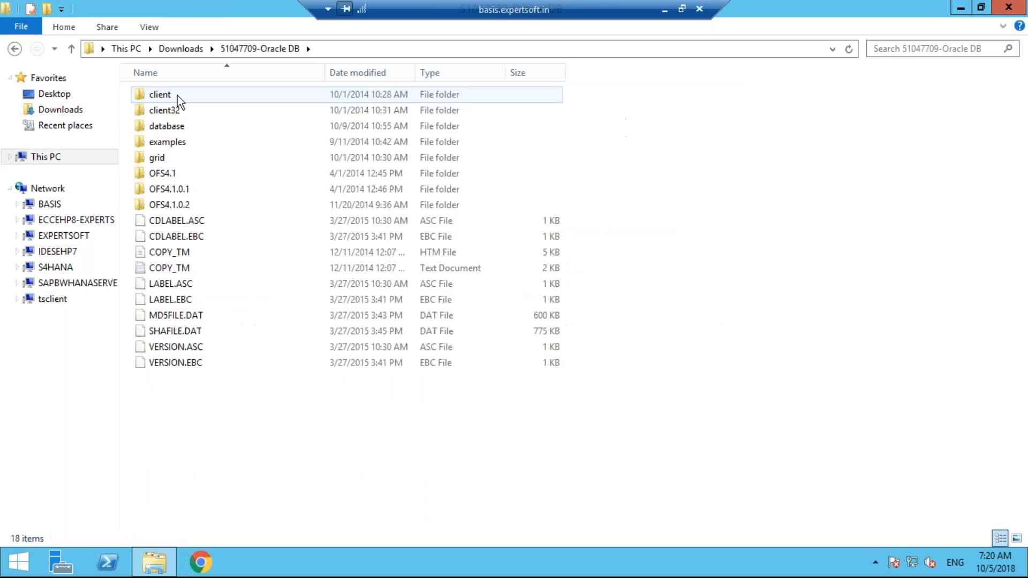
click(166, 126)
double_click(166, 127)
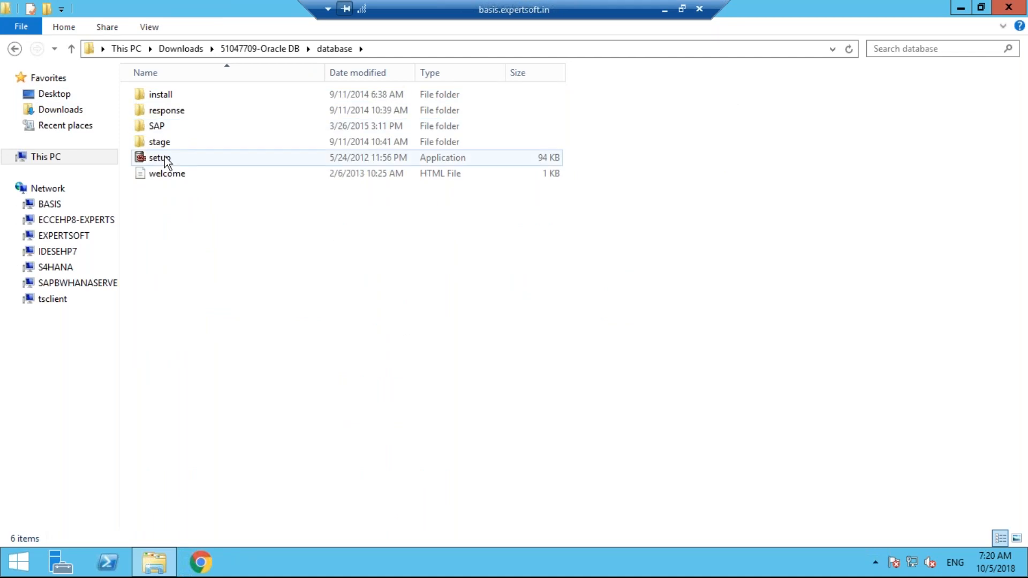
click(159, 157)
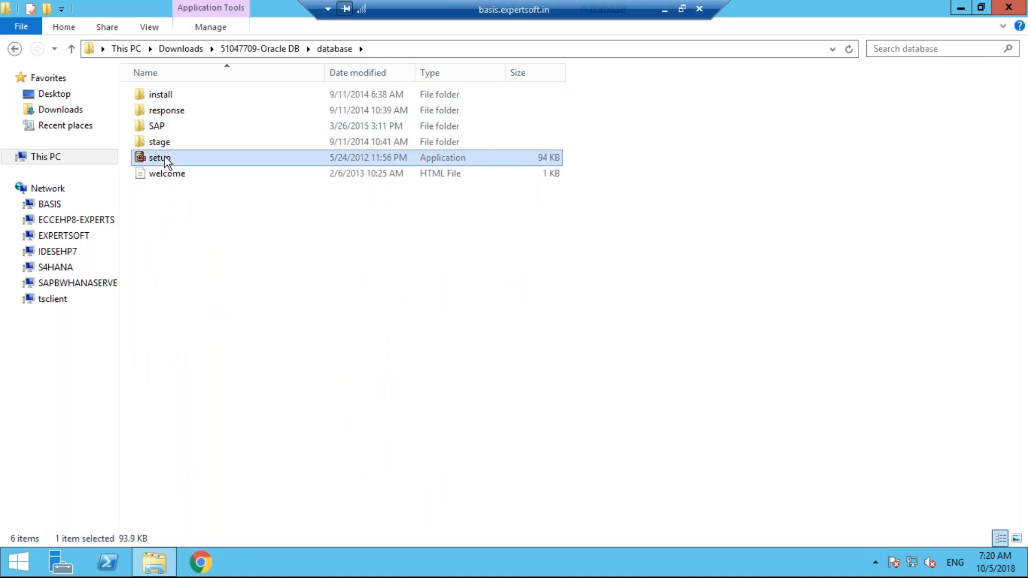
double_click(160, 158)
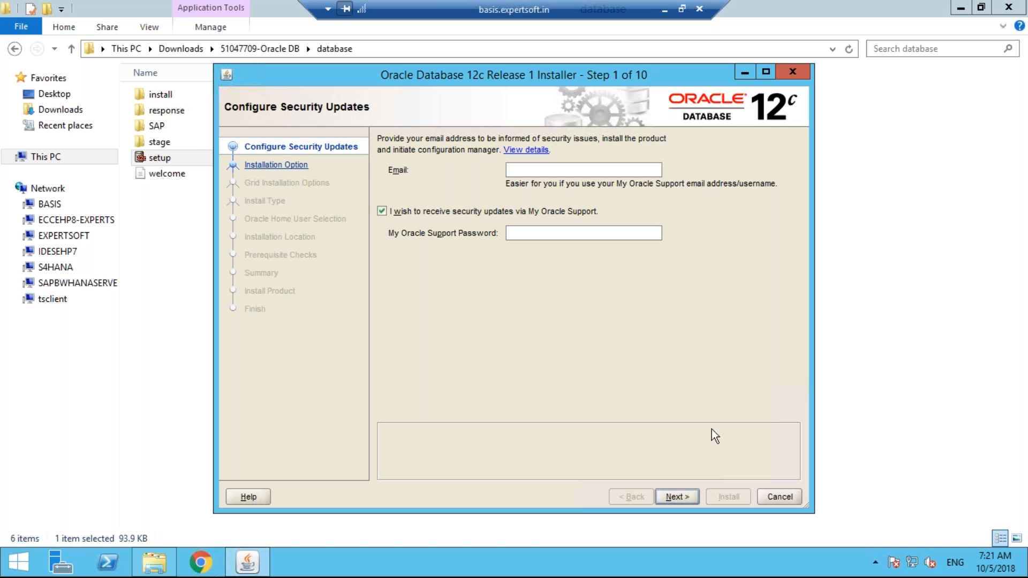
Cancel the Oracle 12c installer at Configure Security Updates and confirm the exit
click(765, 499)
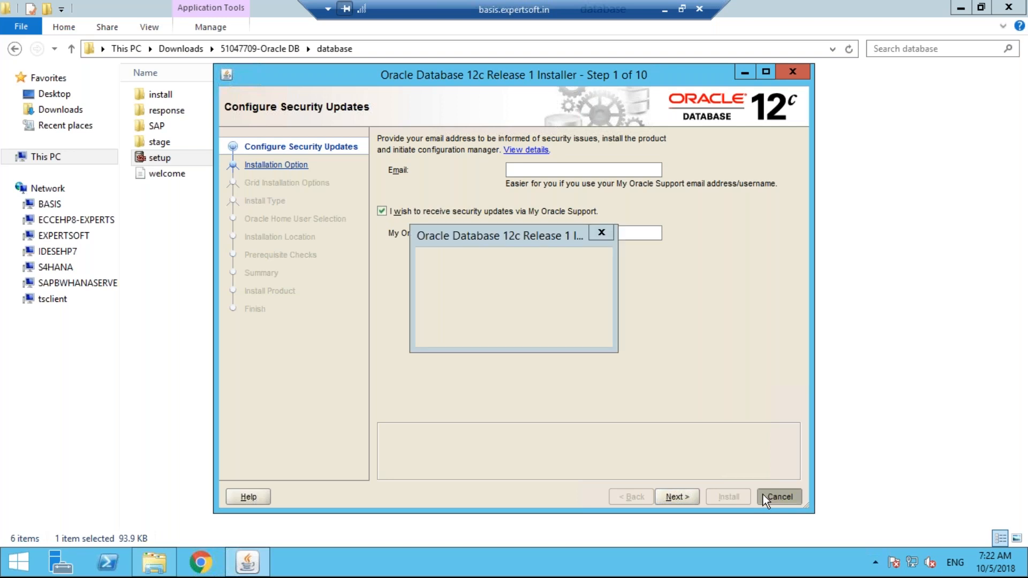
click(553, 329)
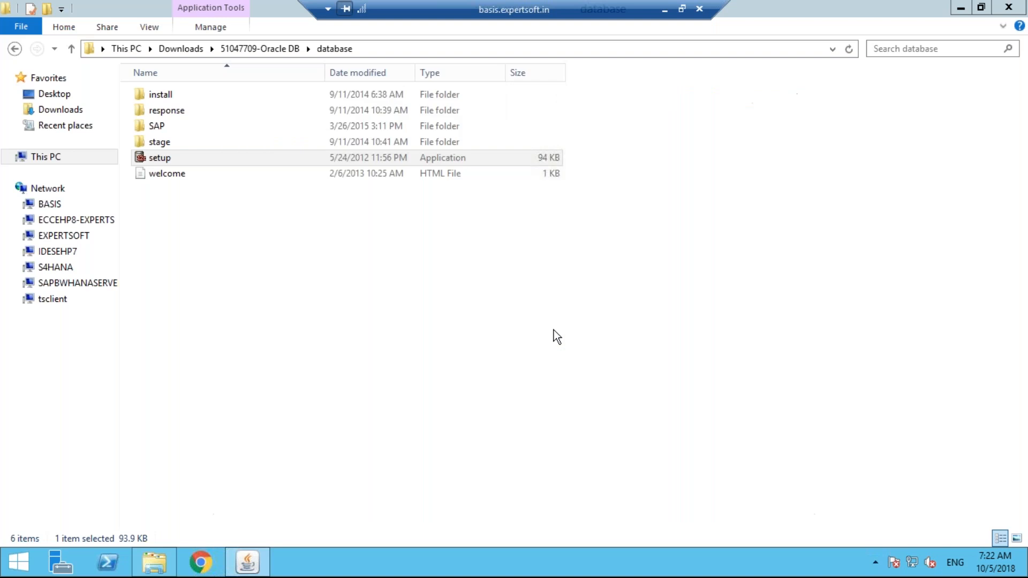
Return to Downloads and open the SWPM folder
key(BackSpace)
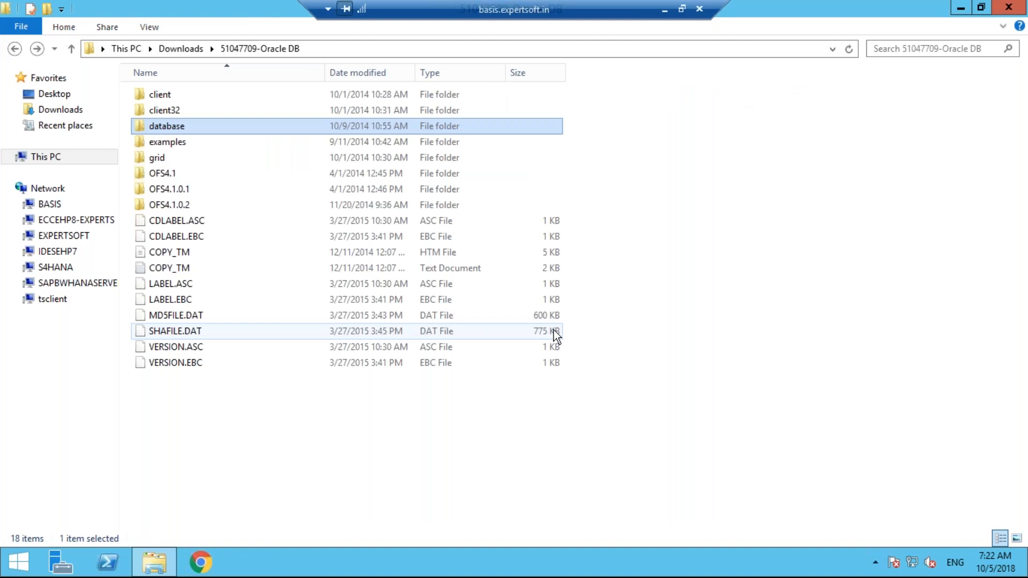
key(BackSpace)
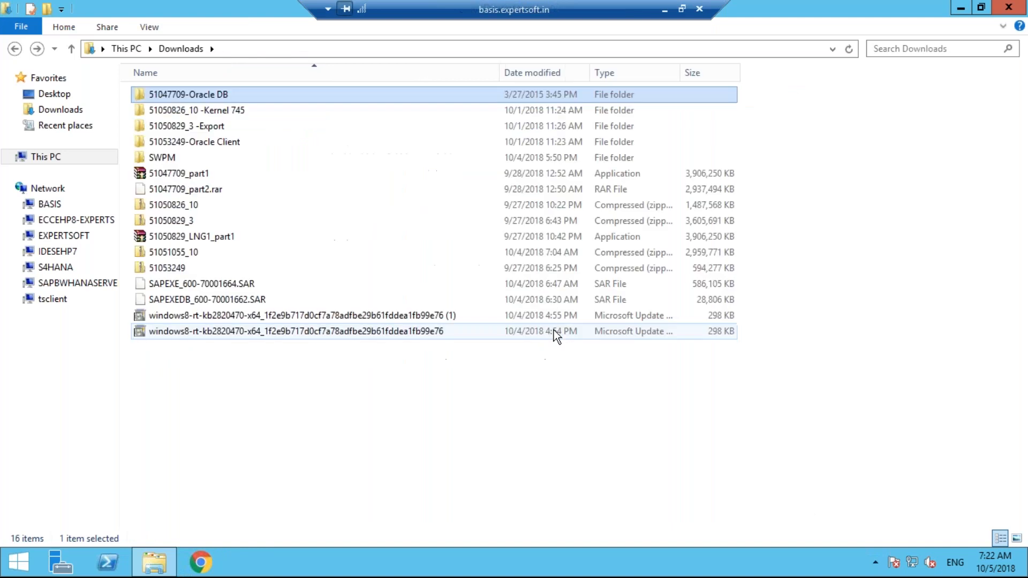
key(s)
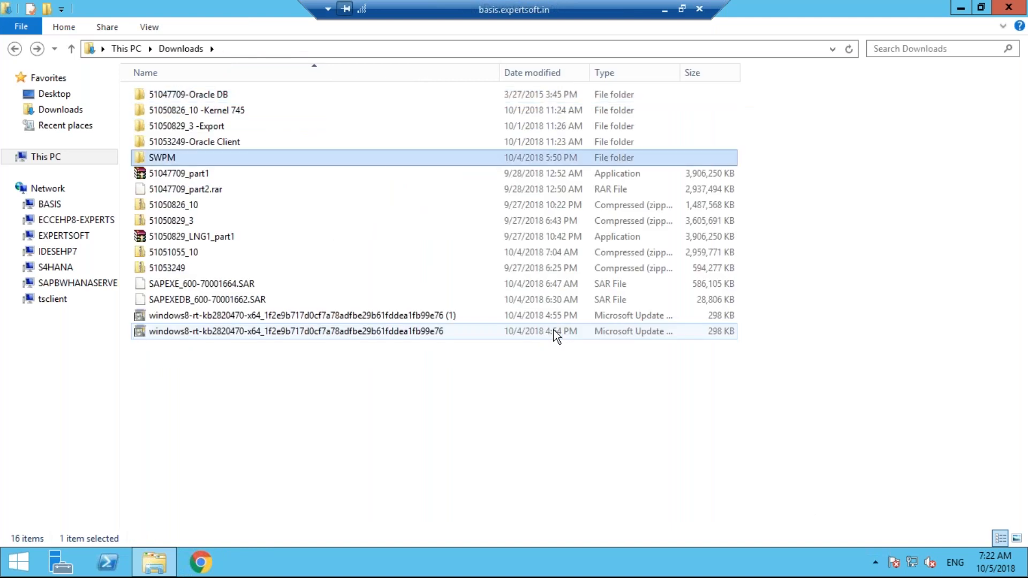
key(Return)
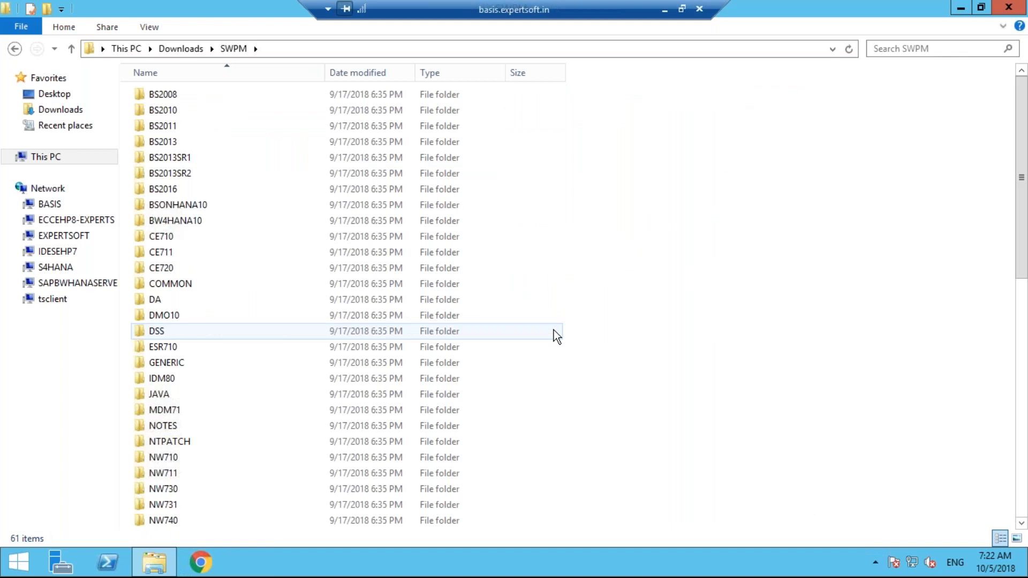
Locate and select SWPM10SP24_0-20009707.SAR in the SWPM folder, then minimize the remote session
key(Down)
key(Down)
key(Down)
key(Down)
key(Down)
key(Down)
key(Down)
key(Down)
key(Down)
key(Down)
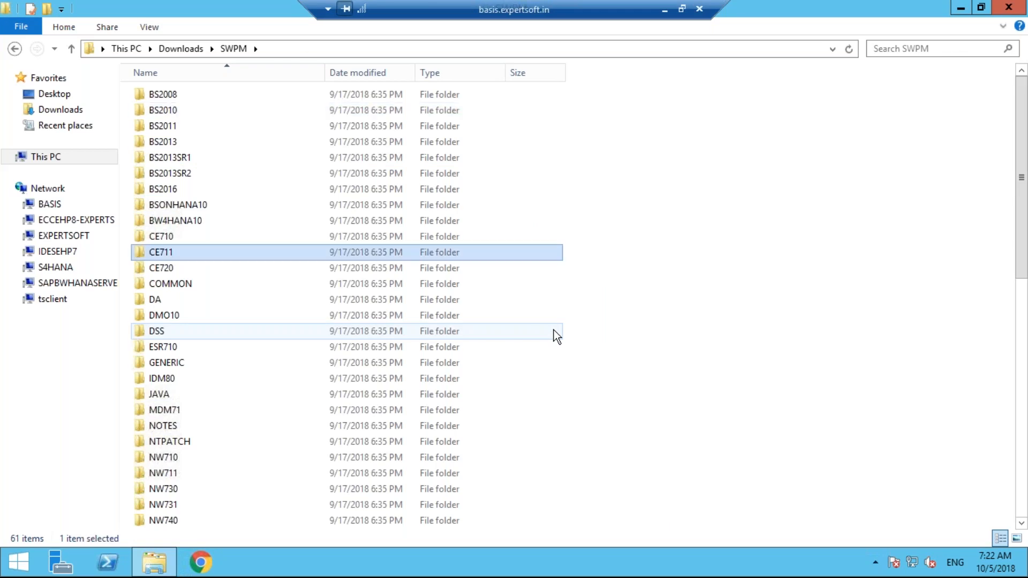
key(n)
key(t)
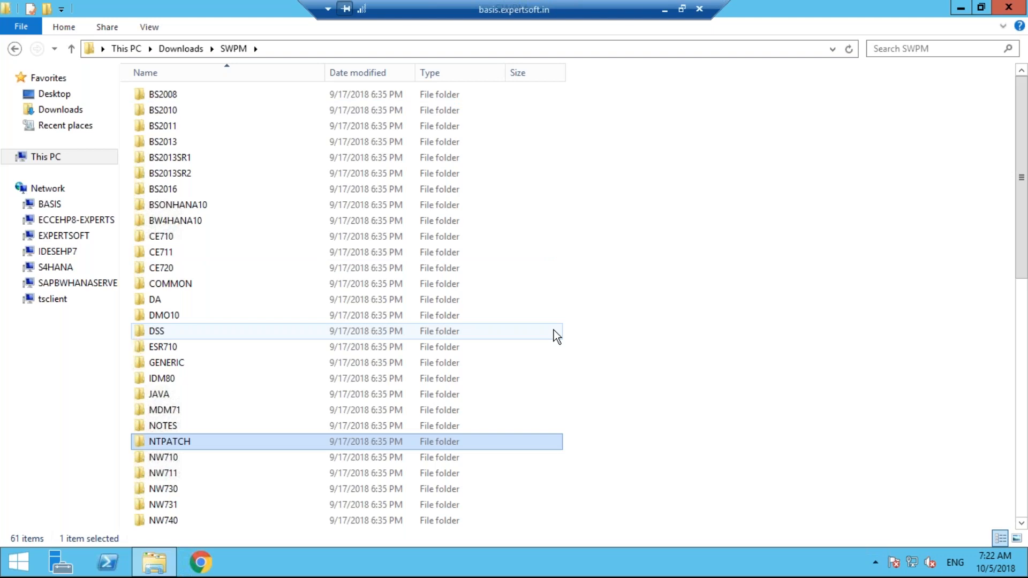
key(Down)
key(Down)
key(Down)
key(Down)
key(Down)
key(Down)
key(Down)
key(Down)
key(Down)
key(Down)
key(Down)
key(Down)
key(Down)
key(Down)
key(Down)
key(Down)
key(Down)
key(Down)
key(Down)
key(Down)
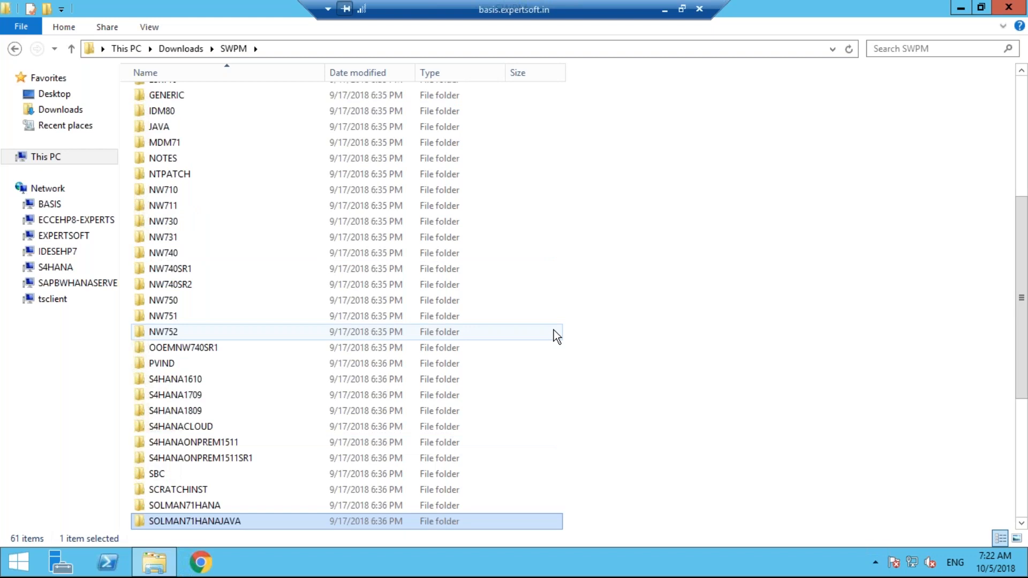
key(Down)
key(Down)
key(Down)
key(Down)
key(Down)
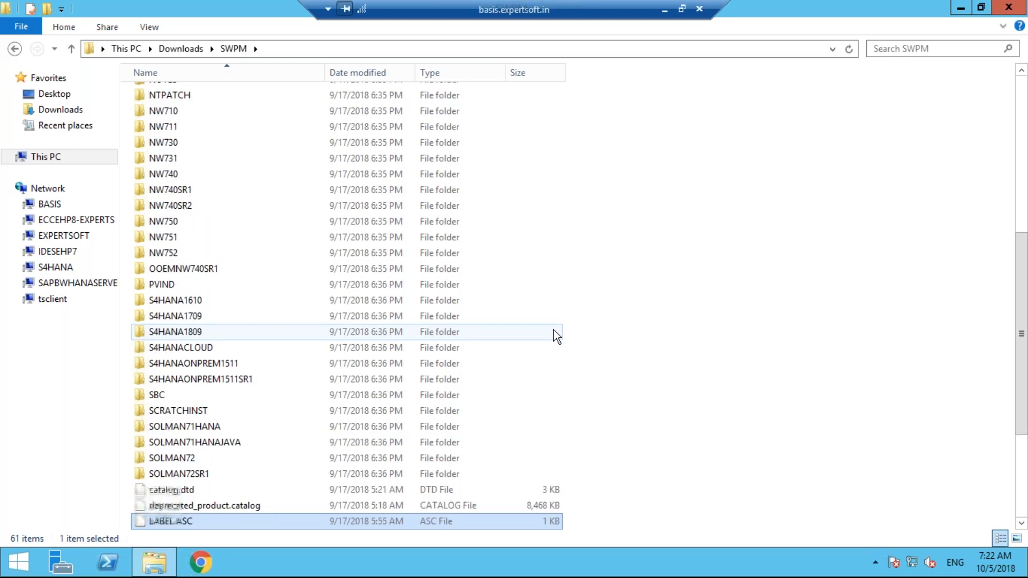
key(End)
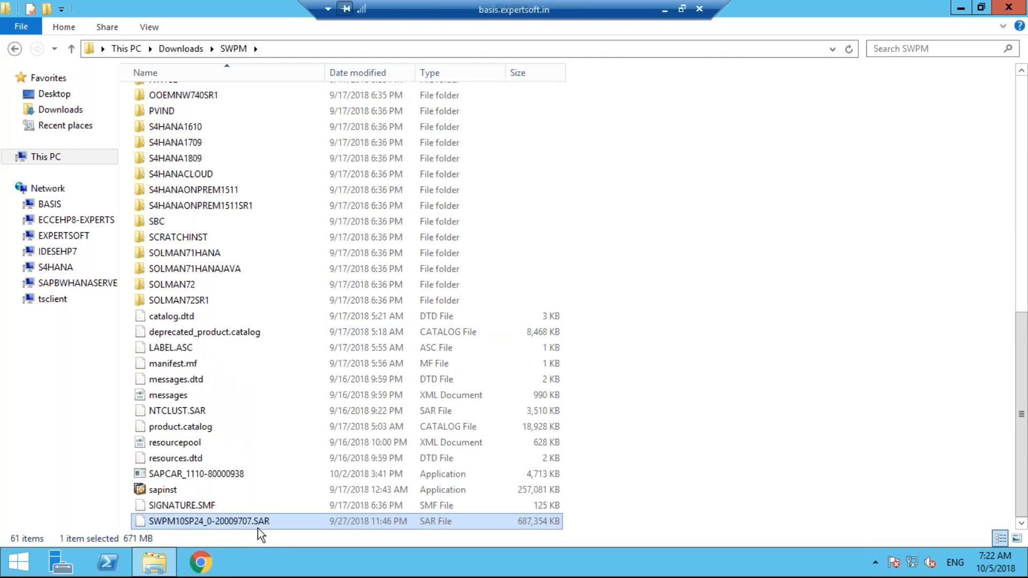
click(231, 522)
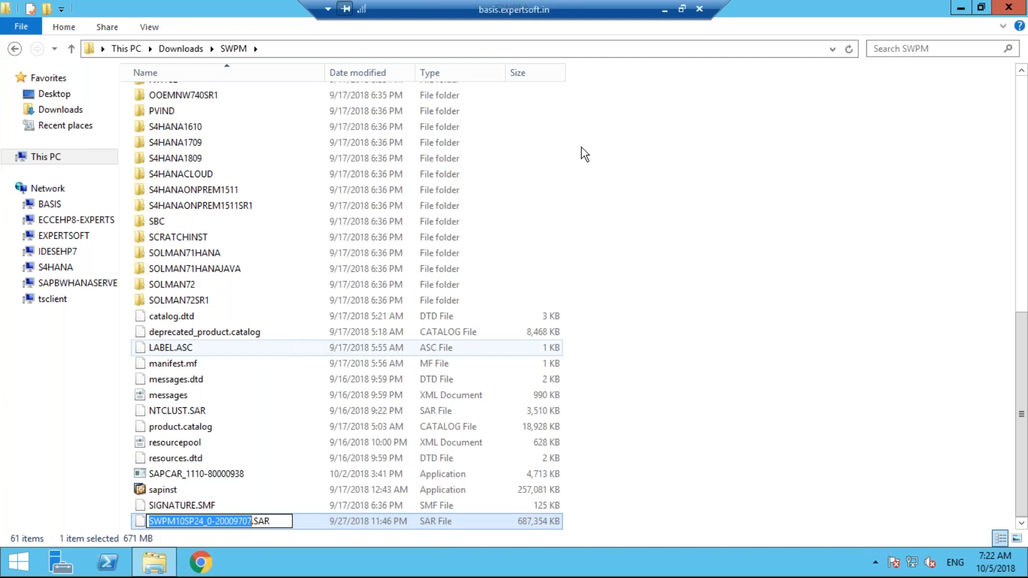
click(664, 10)
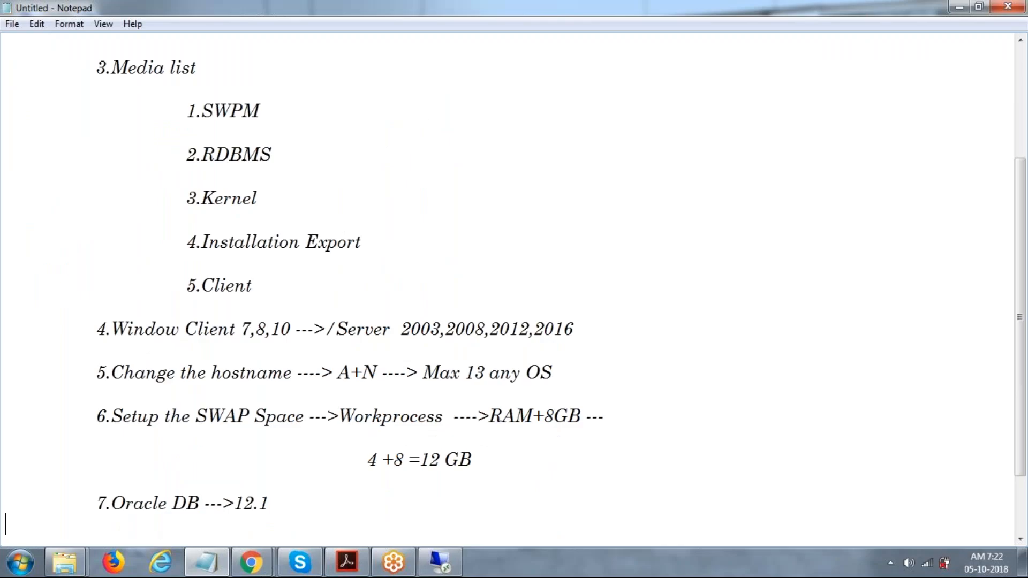
Add '8.swpm.SAR' with the indented note 'using command --->sapcar -xvf <filename> ---->enter'
key(Return)
text(8.swpm.SAR)
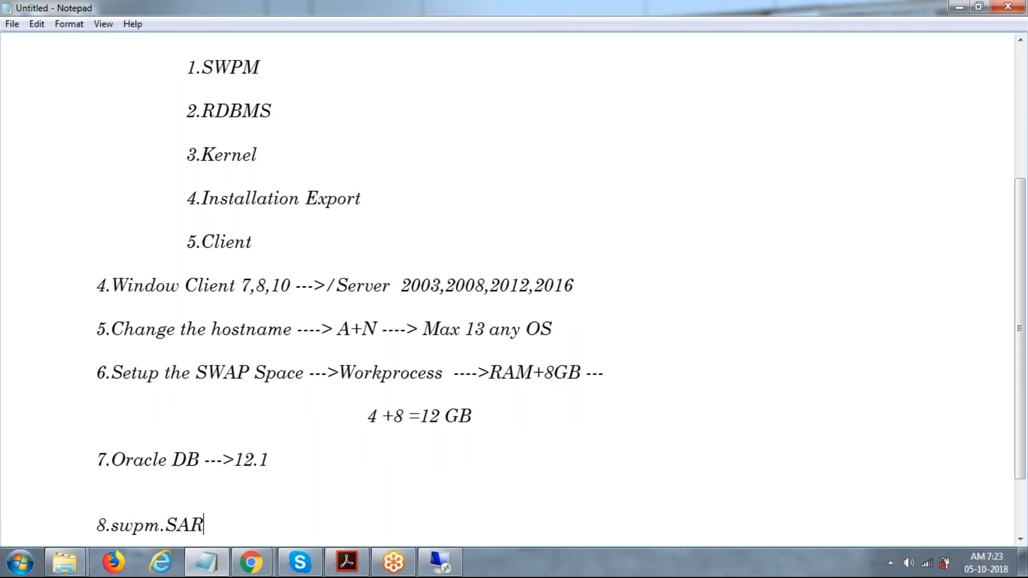
key(Return)
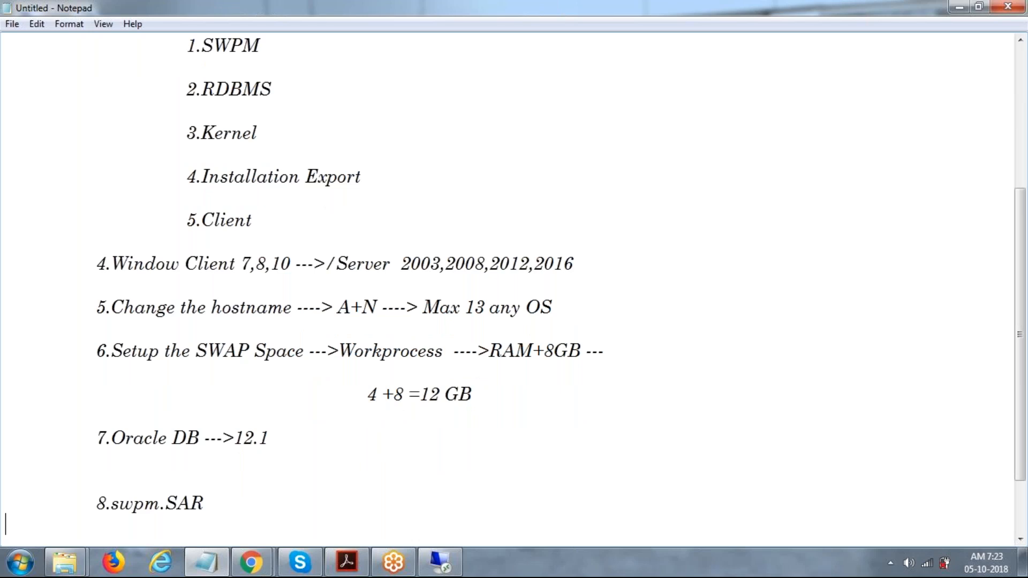
key(Return)
key(Return)
key(Tab)
key(Tab)
text(using command --->sapcar -xvf <filename>  ---->enteer)
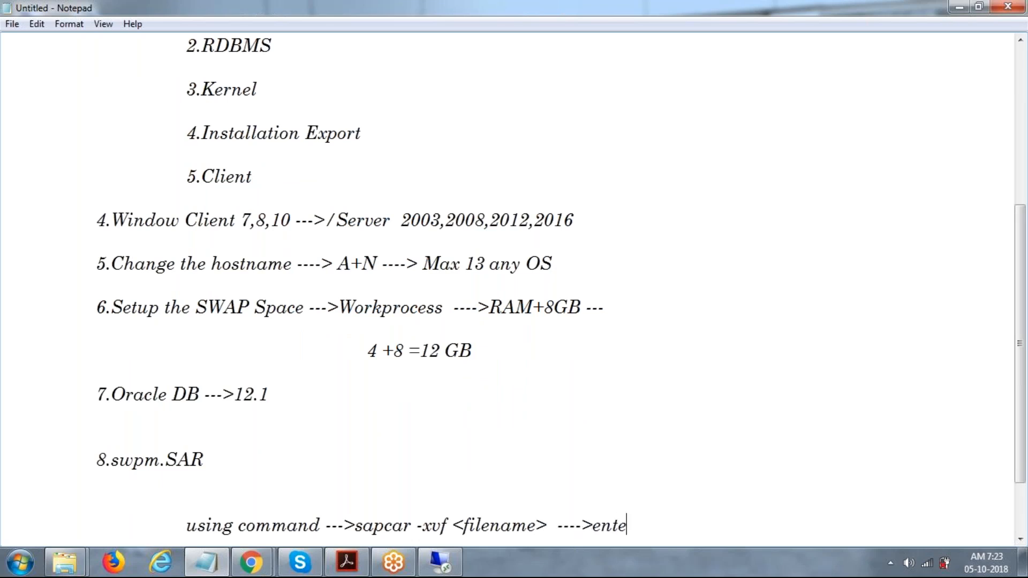
key(BackSpace)
key(BackSpace)
text(r)
click(440, 567)
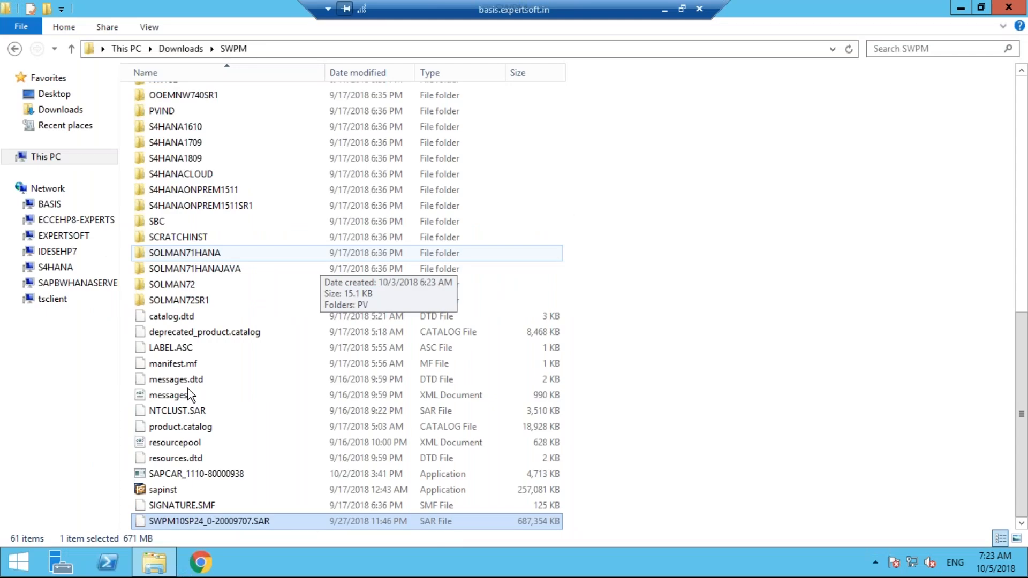
key(Up)
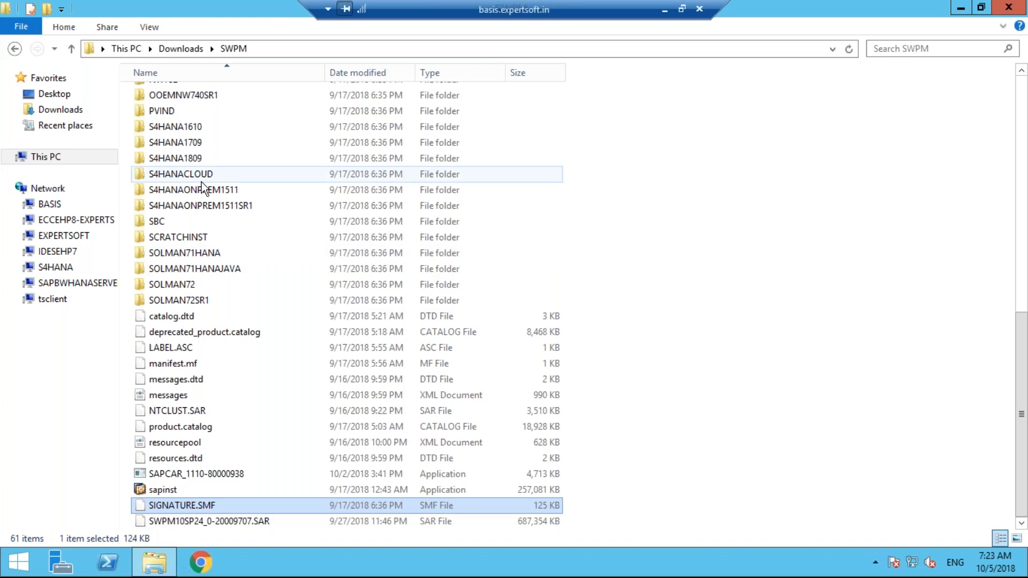
key(Page_Up)
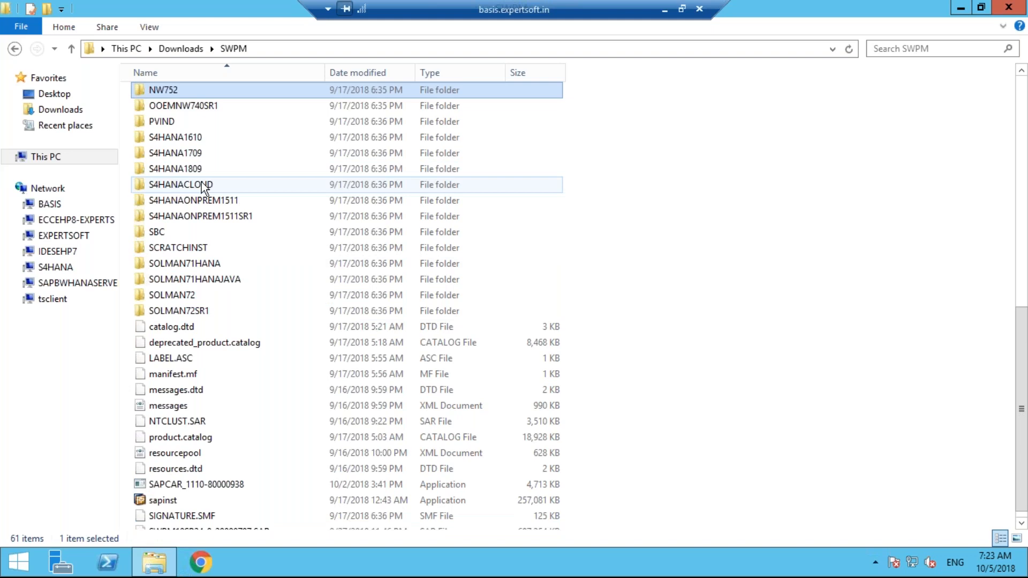
scroll(201, 185, up, 9)
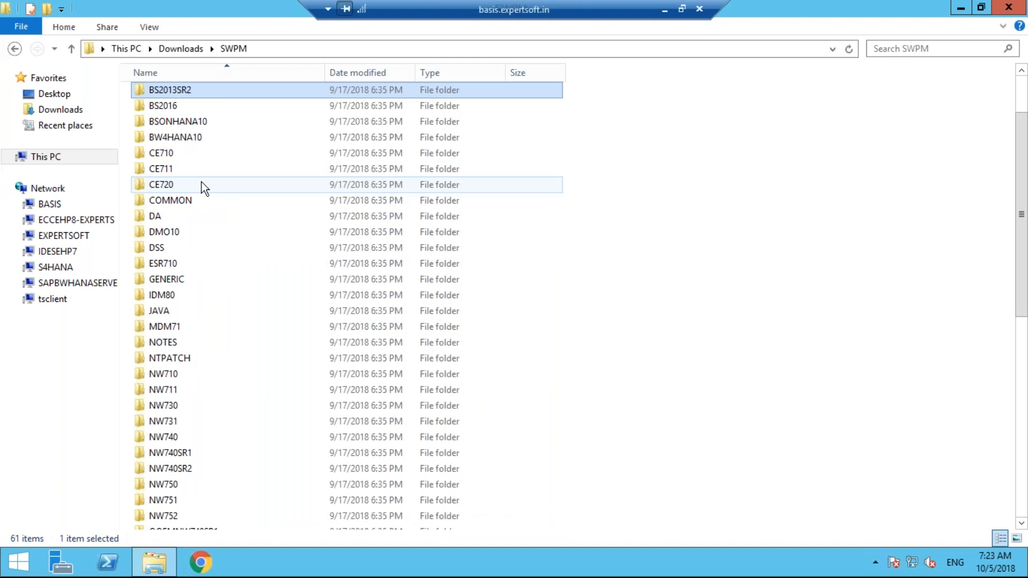
scroll(202, 182, up, 2)
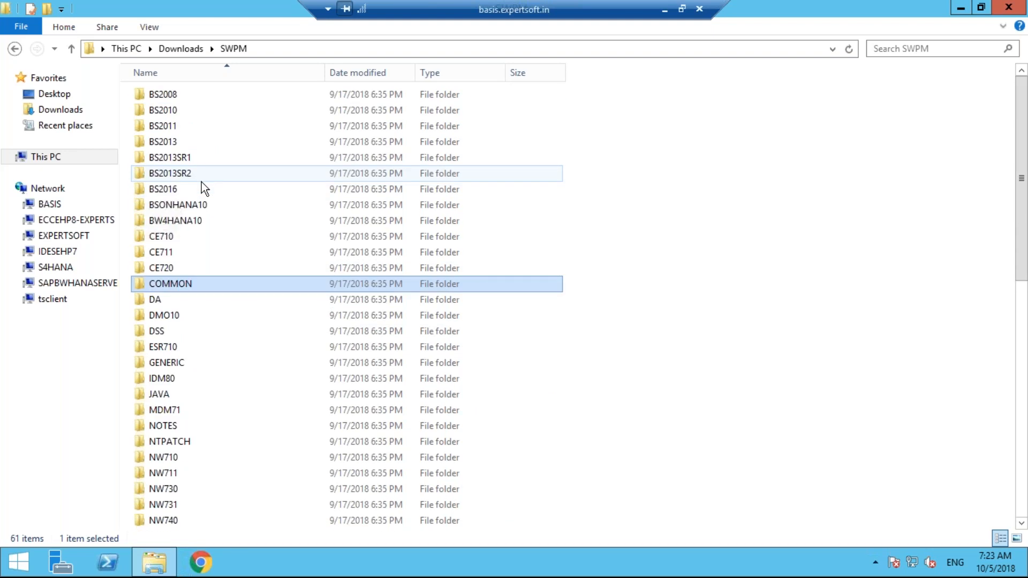
key(Page_Down)
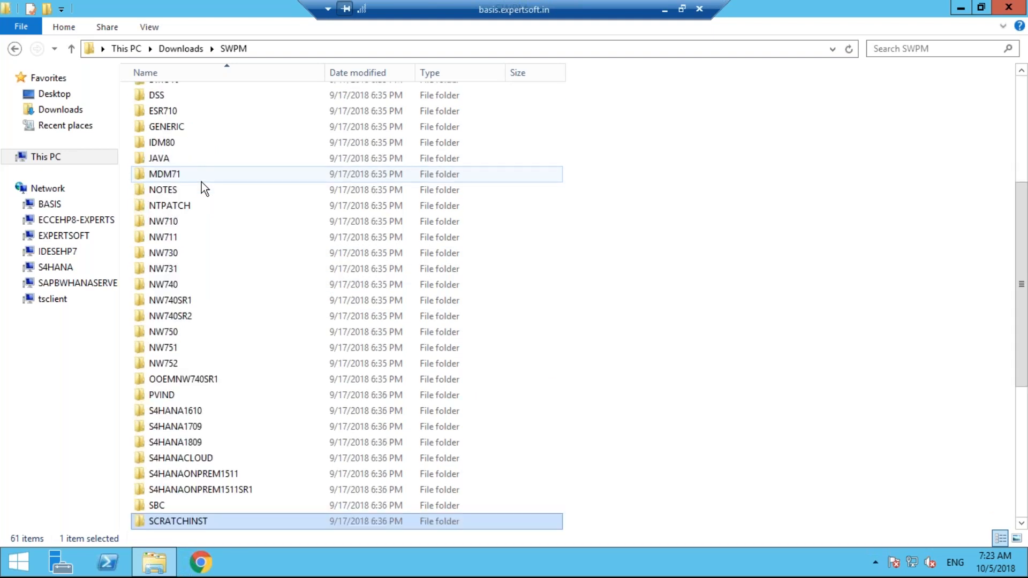
key(Down)
key(Down)
key(Down)
key(Down)
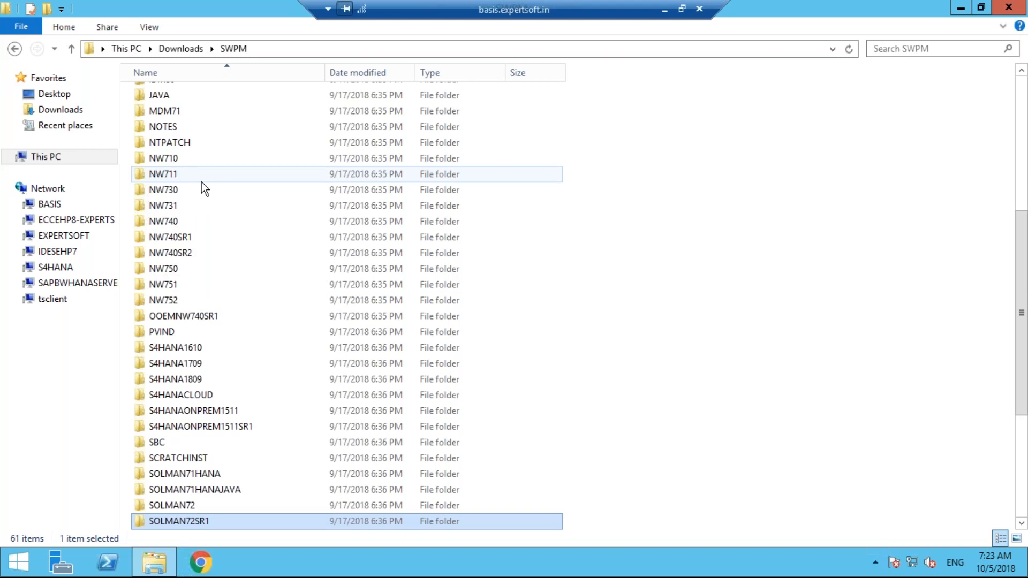
key(Down)
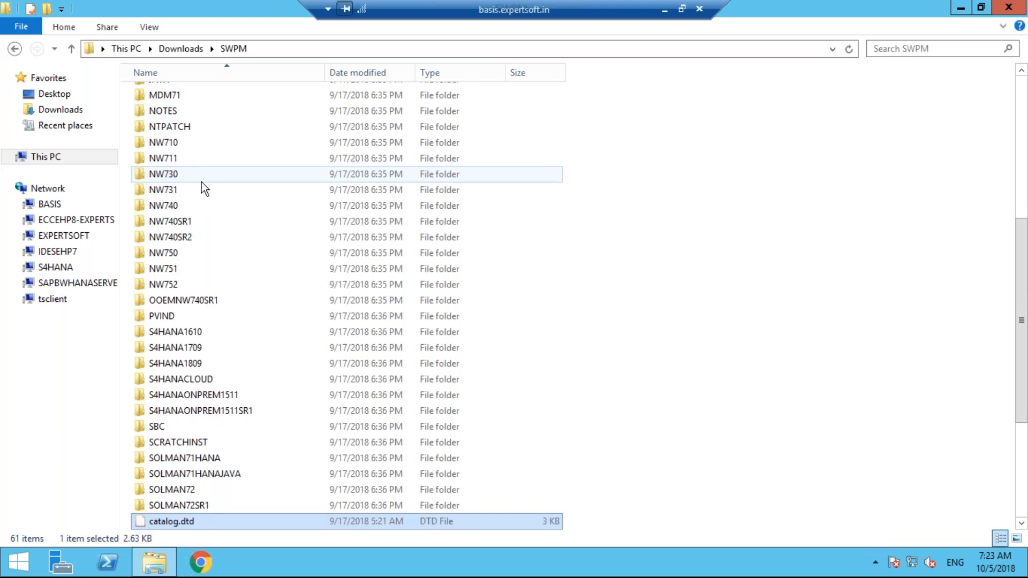
key(Down)
key(Down)
key(Down)
key(Down)
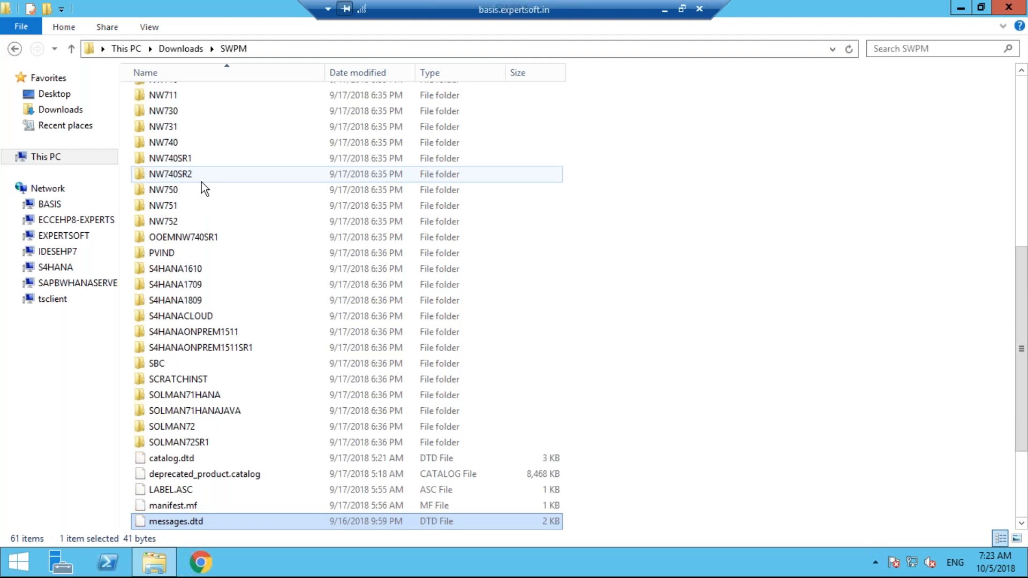
key(Down)
key(Down)
key(Down)
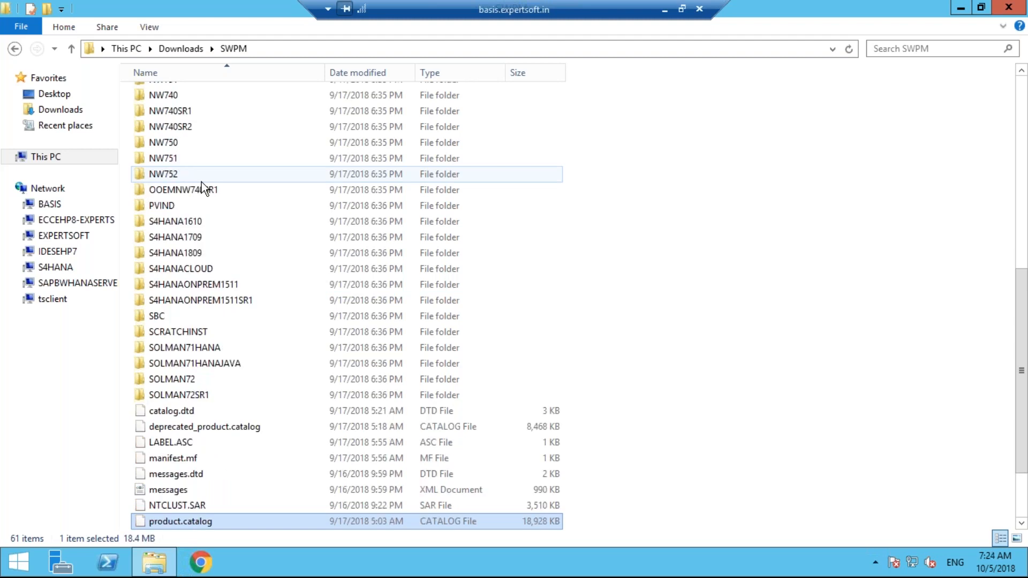
key(Down)
key(Down)
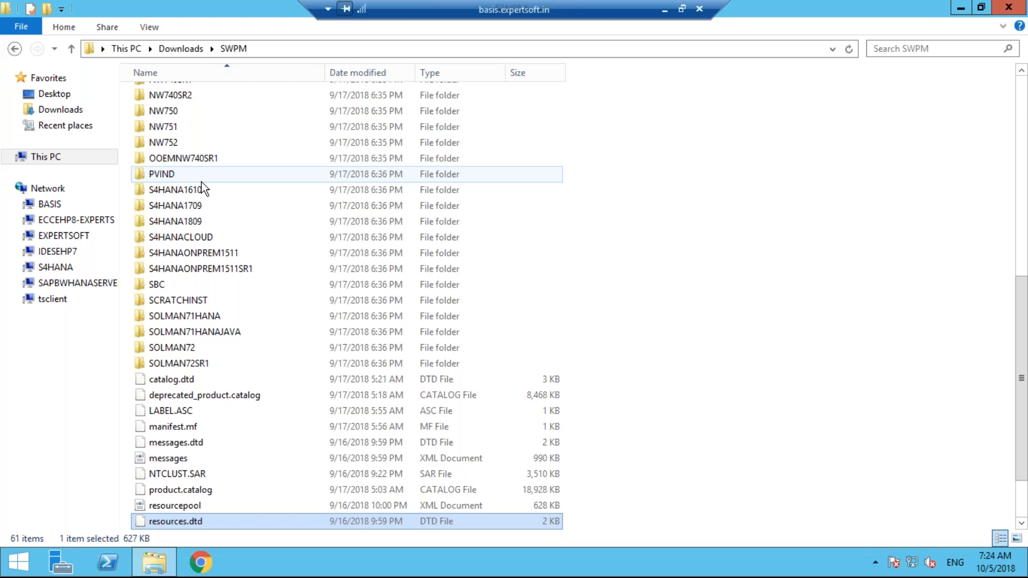
key(Down)
key(Down)
key(Down)
key(Down)
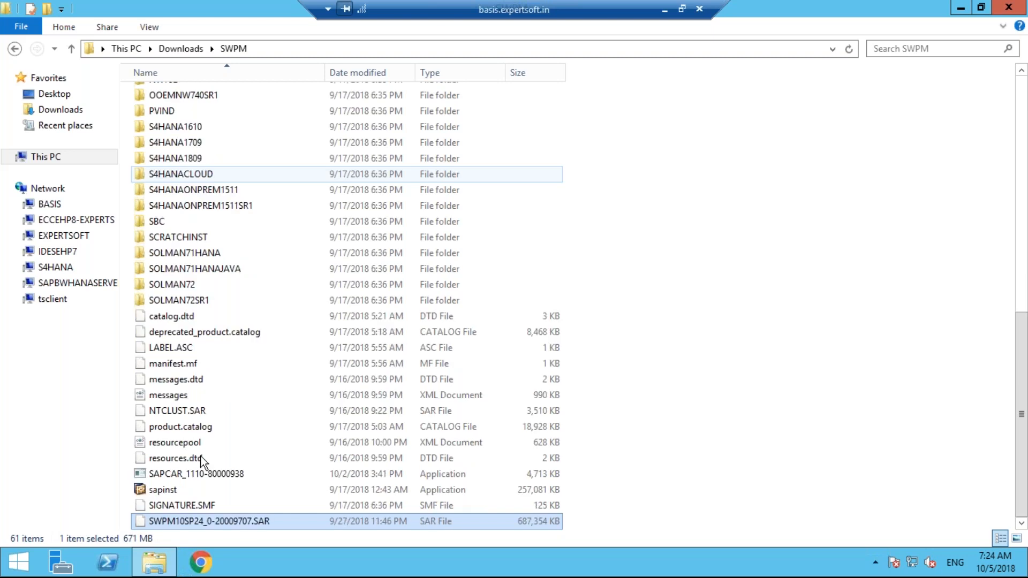
Select sapinst in the SWPM folder, cancel the accidental rename, and run it
click(168, 492)
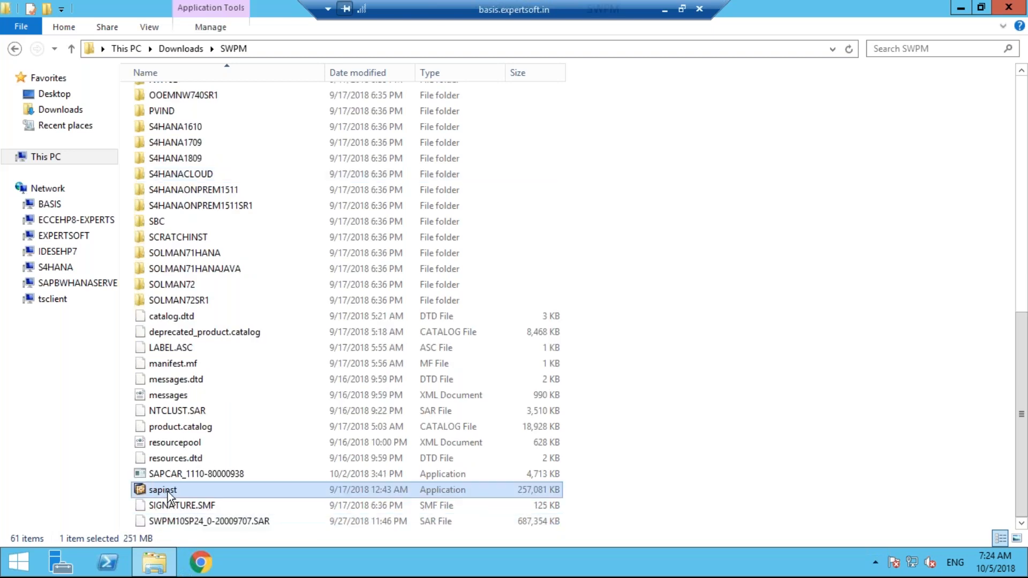
click(287, 504)
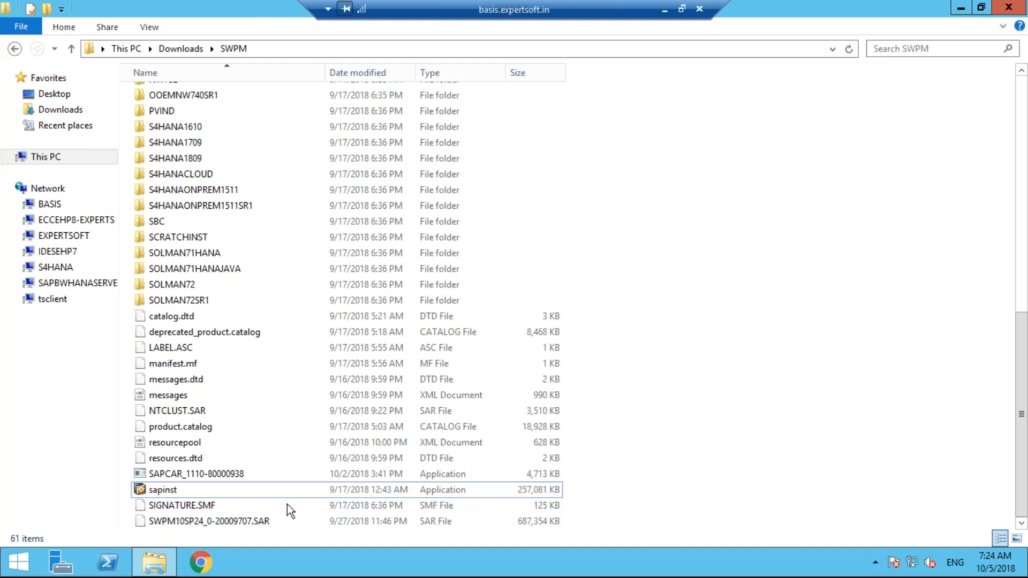
key(space)
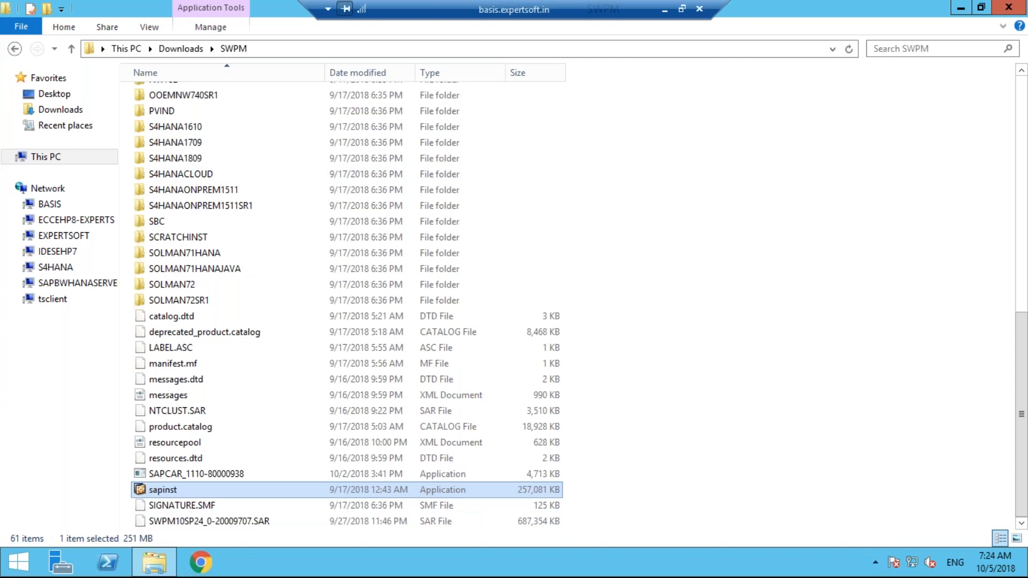
key(Return)
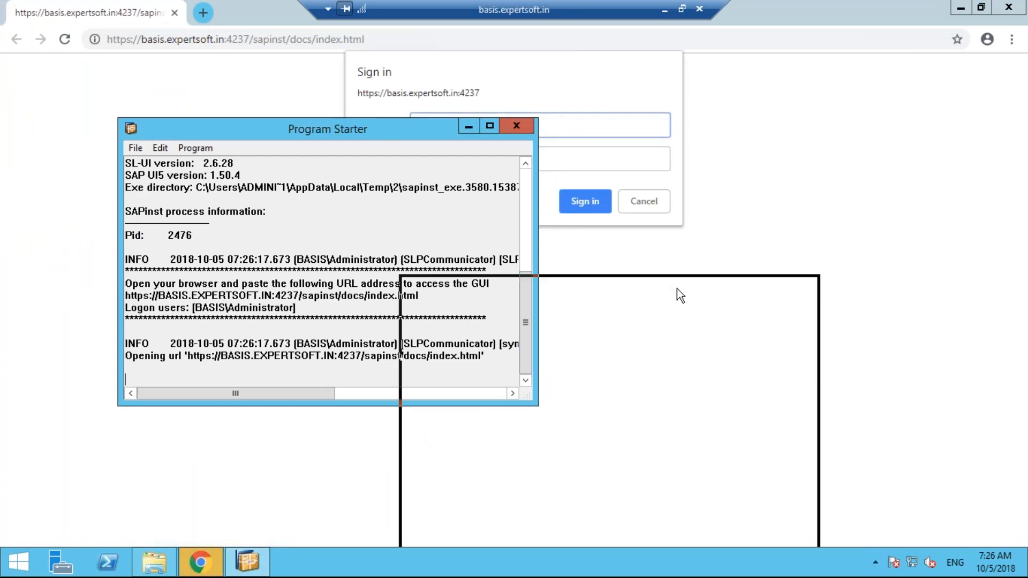
Move the Program Starter aside and sign in with the prefilled username and password
drag(976, 289, 976, 290)
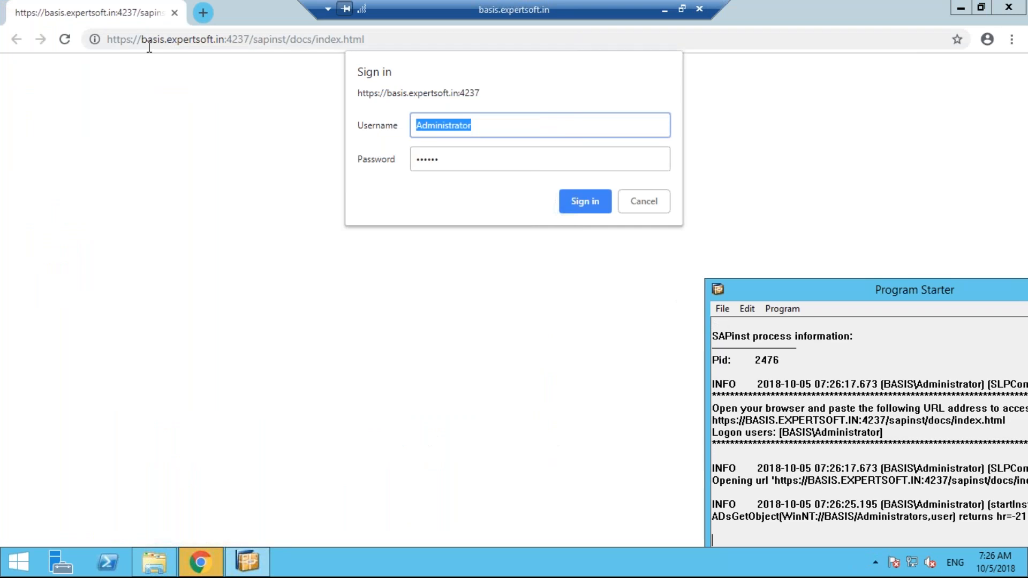
double_click(150, 46)
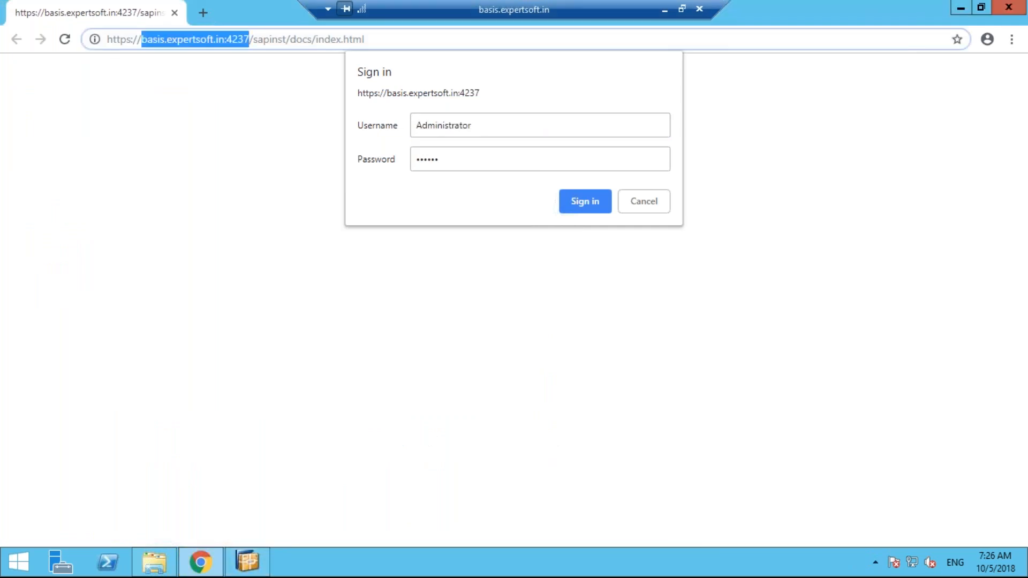
click(534, 128)
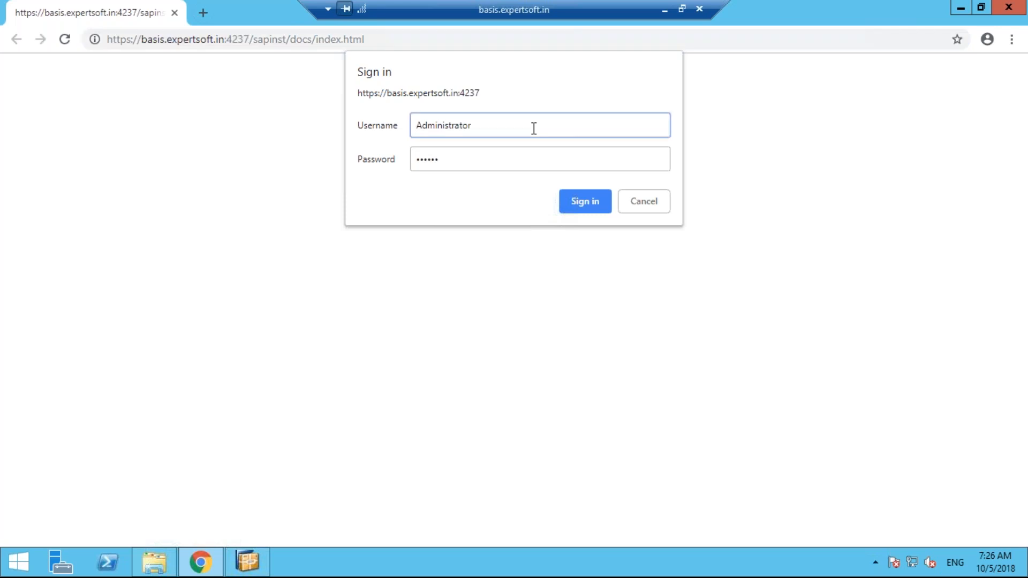
click(537, 159)
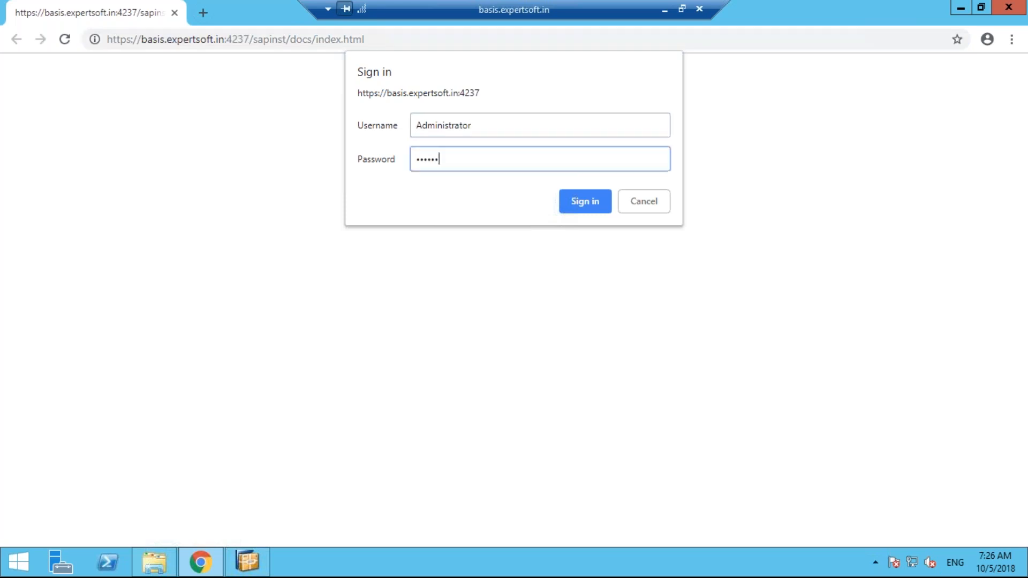
click(567, 201)
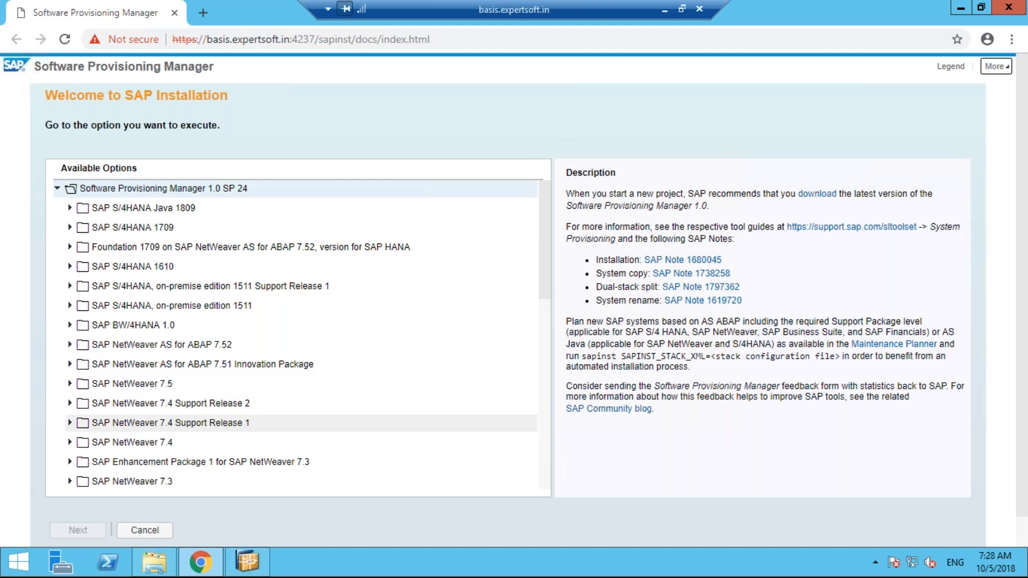
click(544, 485)
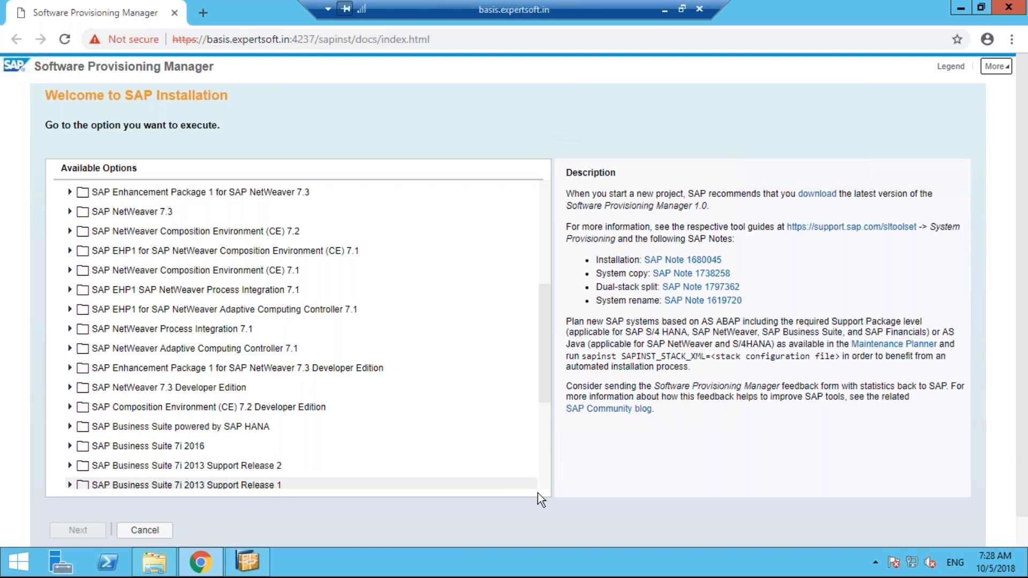
scroll(538, 492, down, 4)
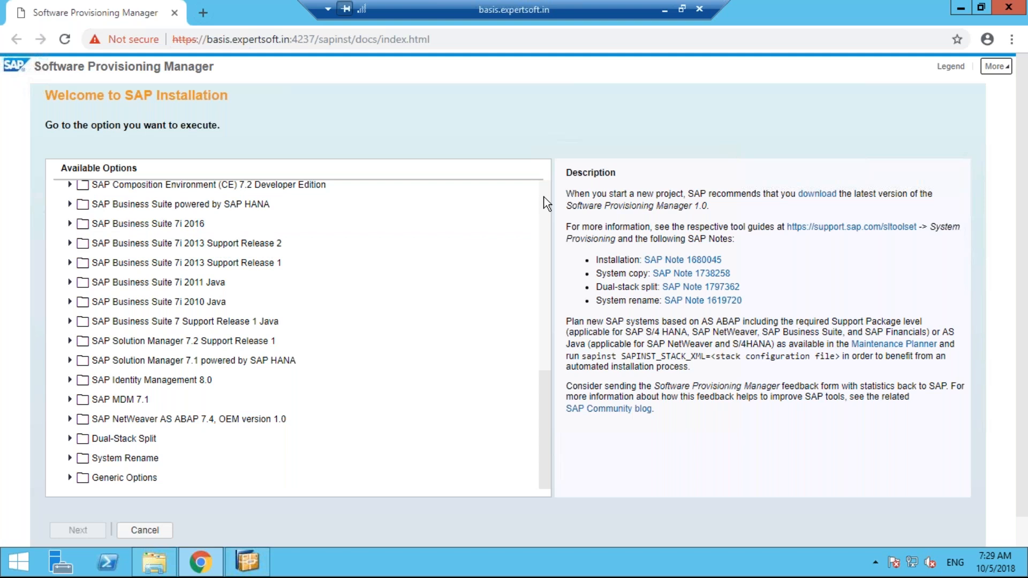
scroll(546, 203, up, 5)
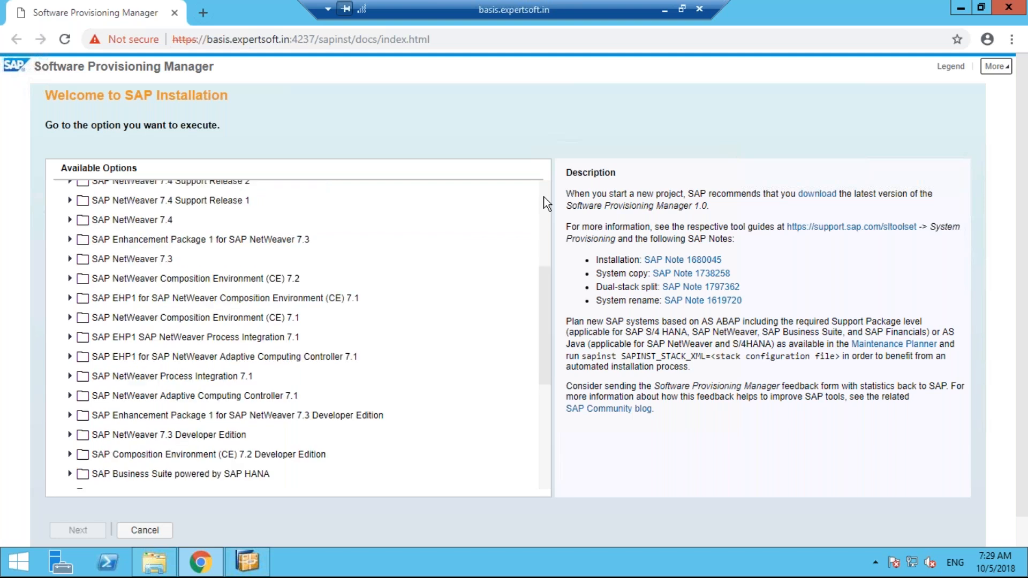
scroll(545, 202, up, 4)
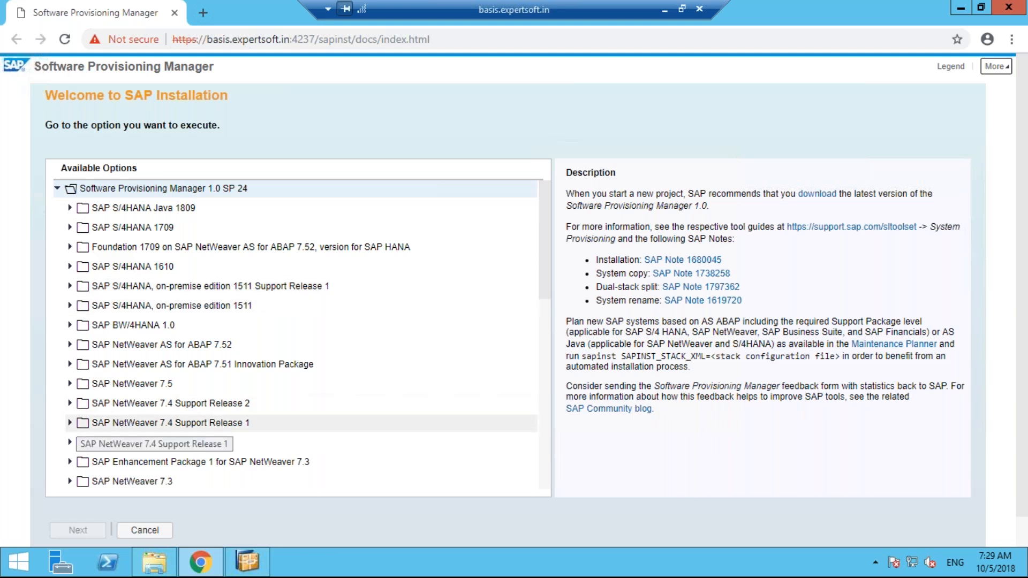
click(69, 422)
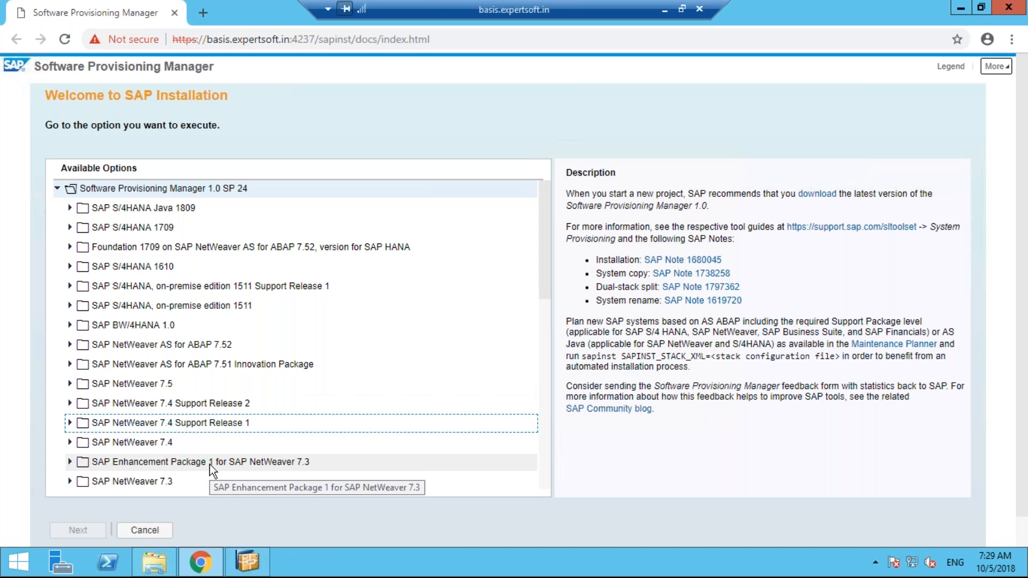
Select SAP NetWeaver 7.4 Support Release 1 and follow its help.sap.com documentation link
click(191, 444)
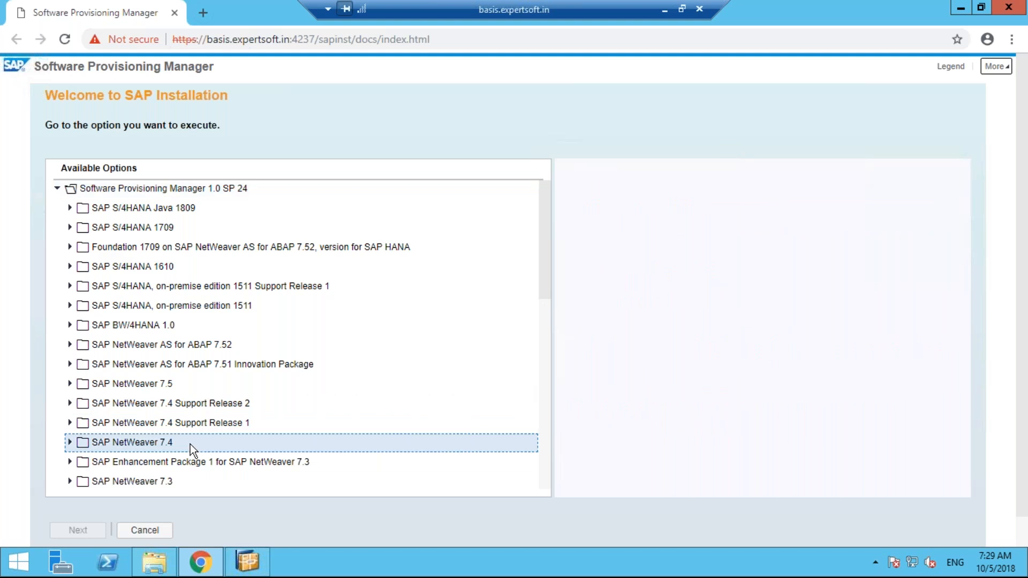
click(194, 424)
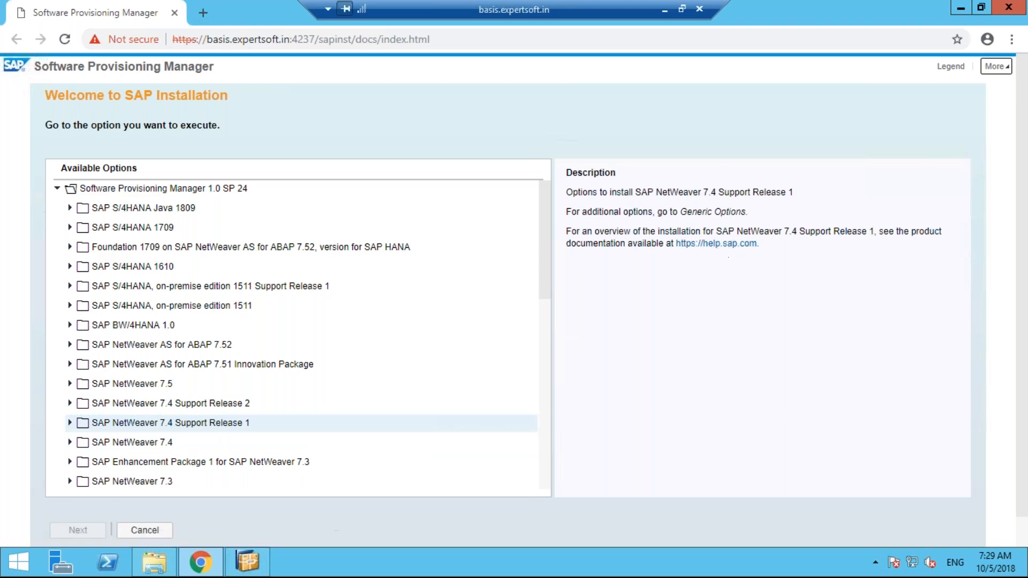
click(723, 245)
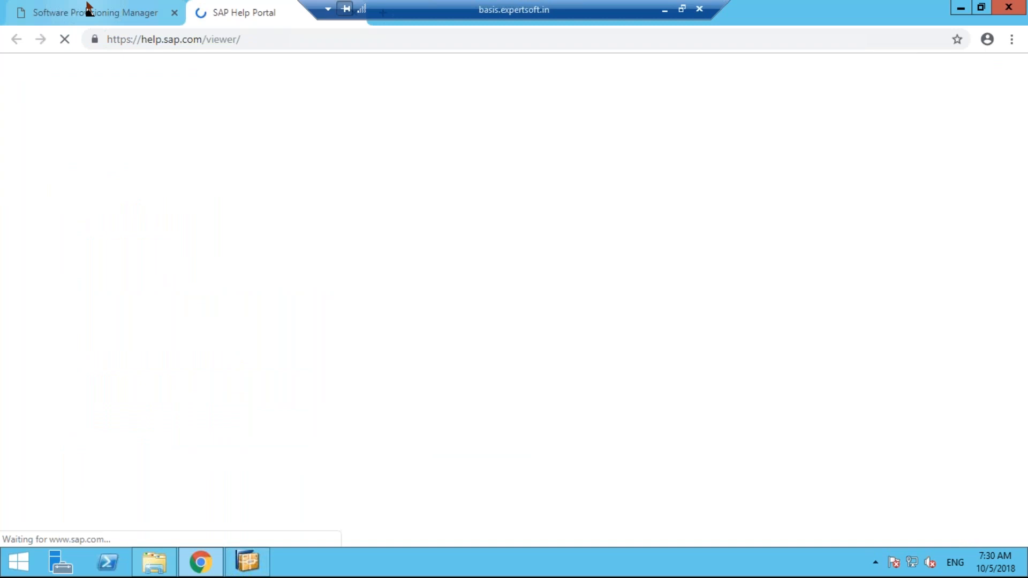
Glance back at the installer, then return to the loaded SAP Help Portal welcome page
click(88, 8)
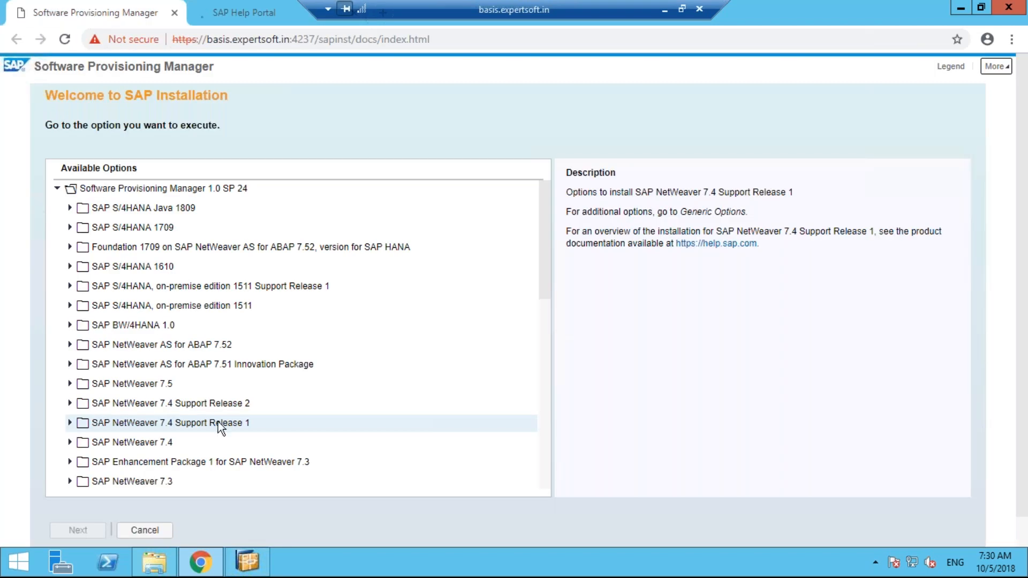
click(257, 14)
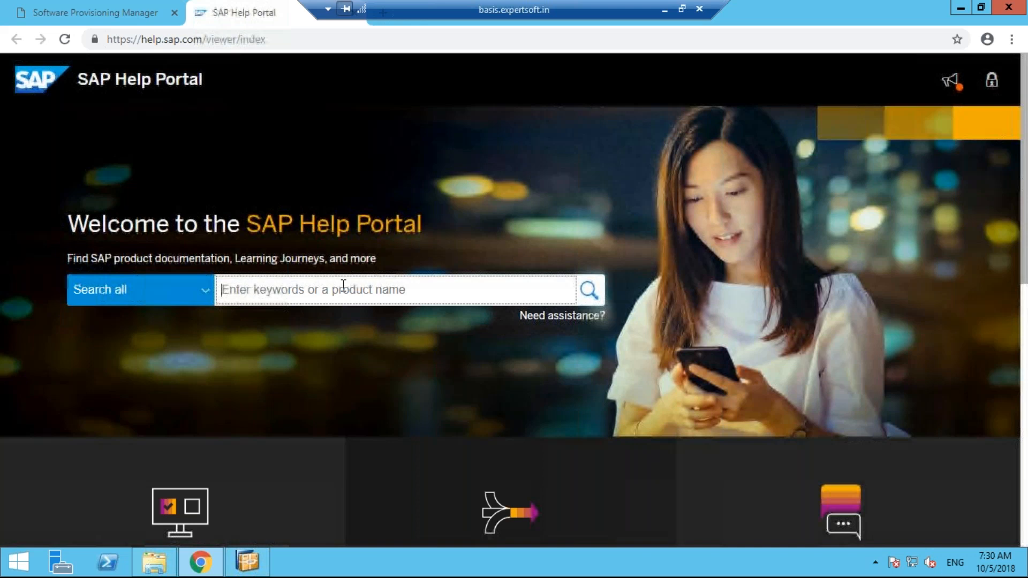
Search the Help Portal documentation for 'SAP NW 7.4 SR1'
text(SA)
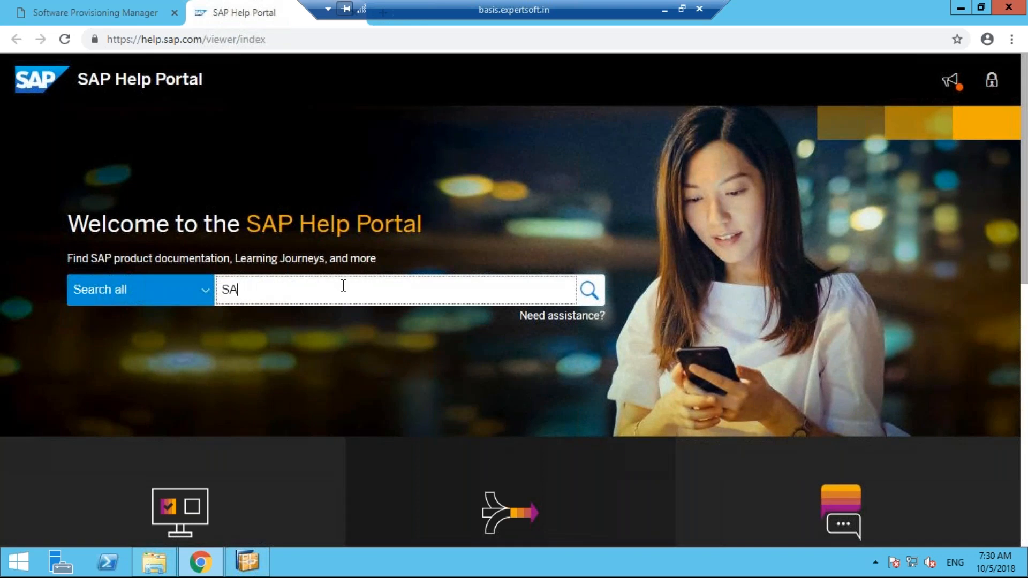
text(P NW 7.4 SR1)
key(Return)
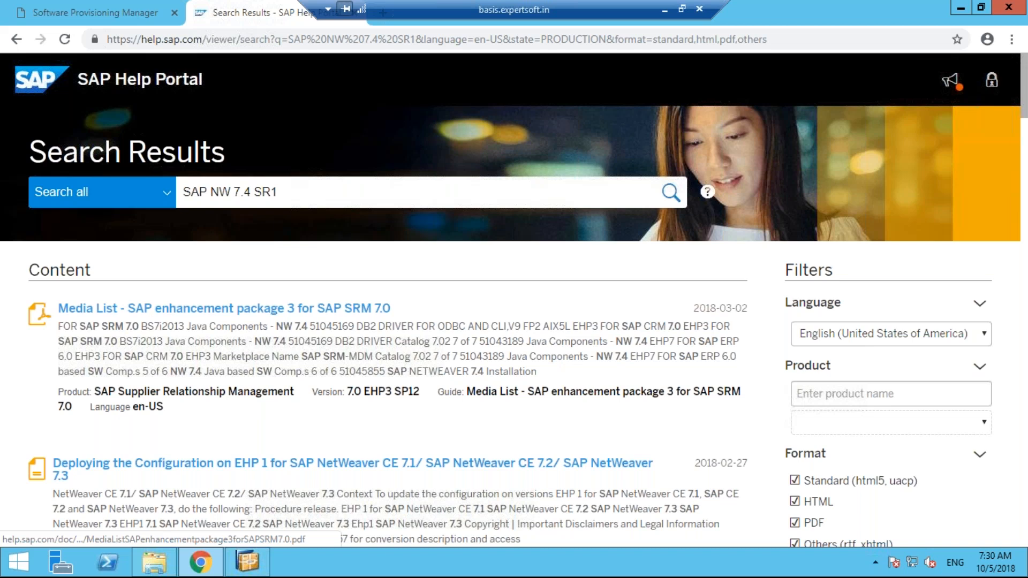
Scroll through the SAP NW 7.4 SR1 results, past the SRM 7.0 media list and NetWeaver CE guide
scroll(514, 299, down, 1)
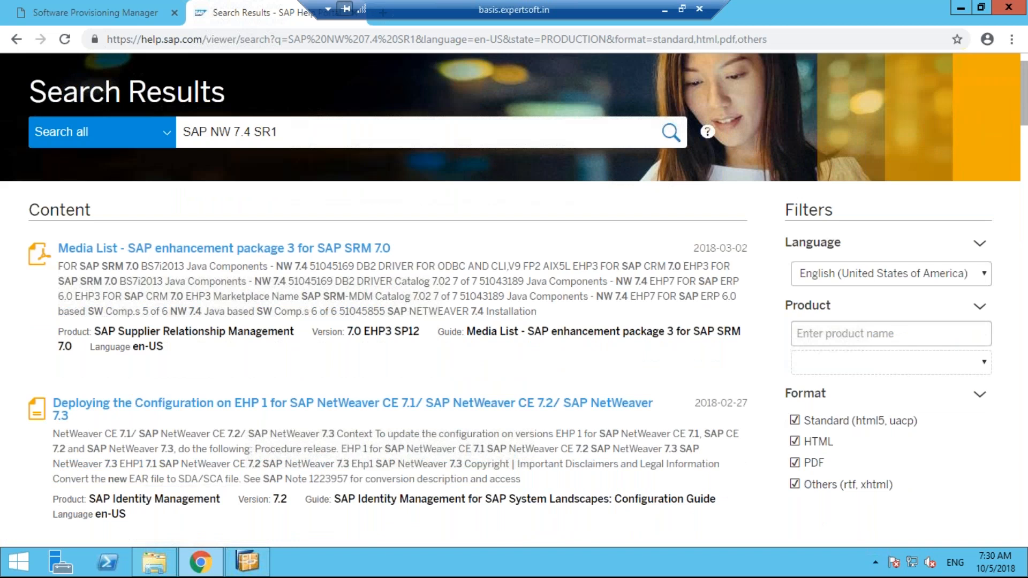
scroll(353, 289, down, 2)
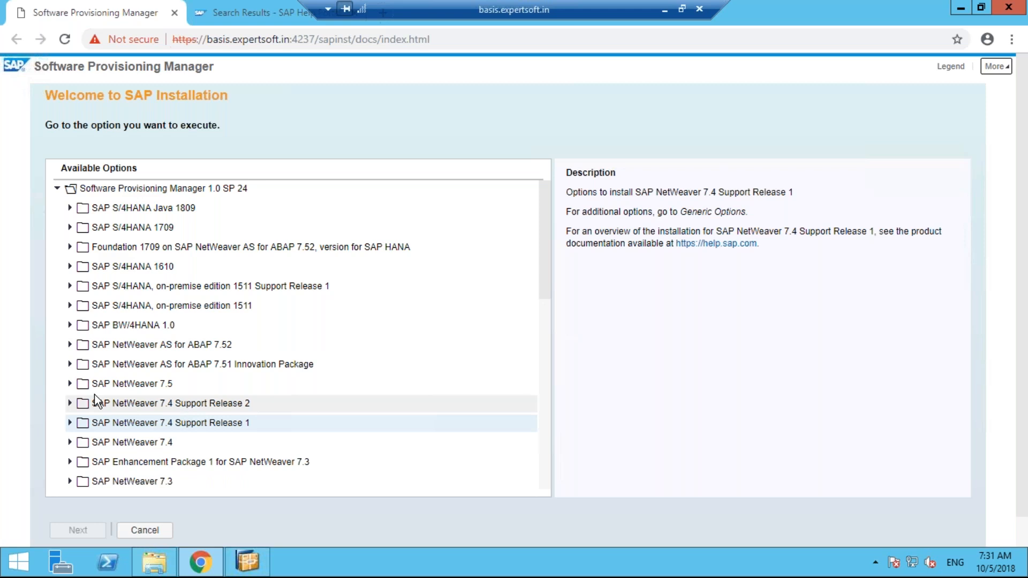
Peek at the databases under NetWeaver 7.4 SR2 and NetWeaver 7.4, then select SAP S/4HANA Java 1809
click(71, 404)
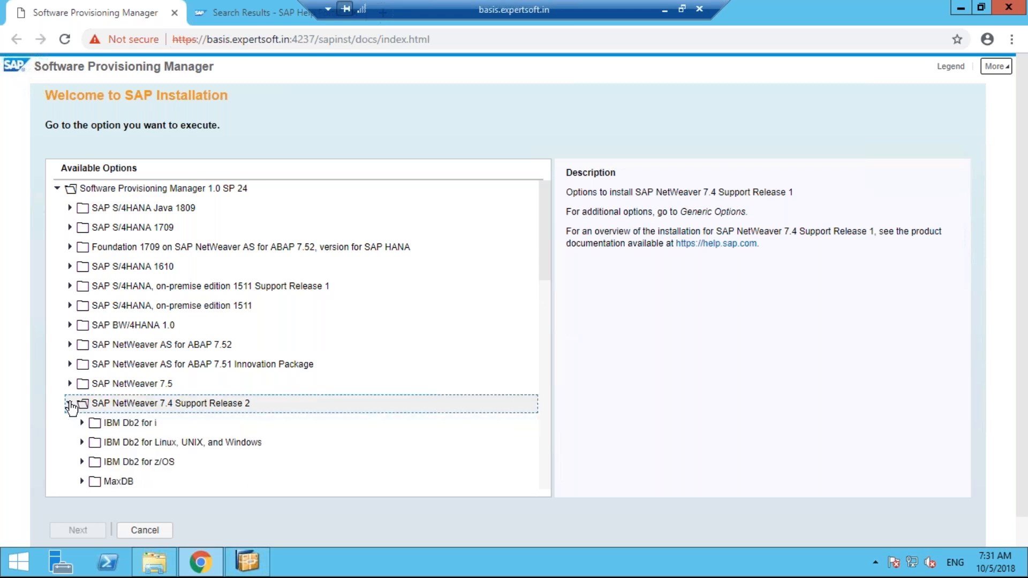
click(70, 405)
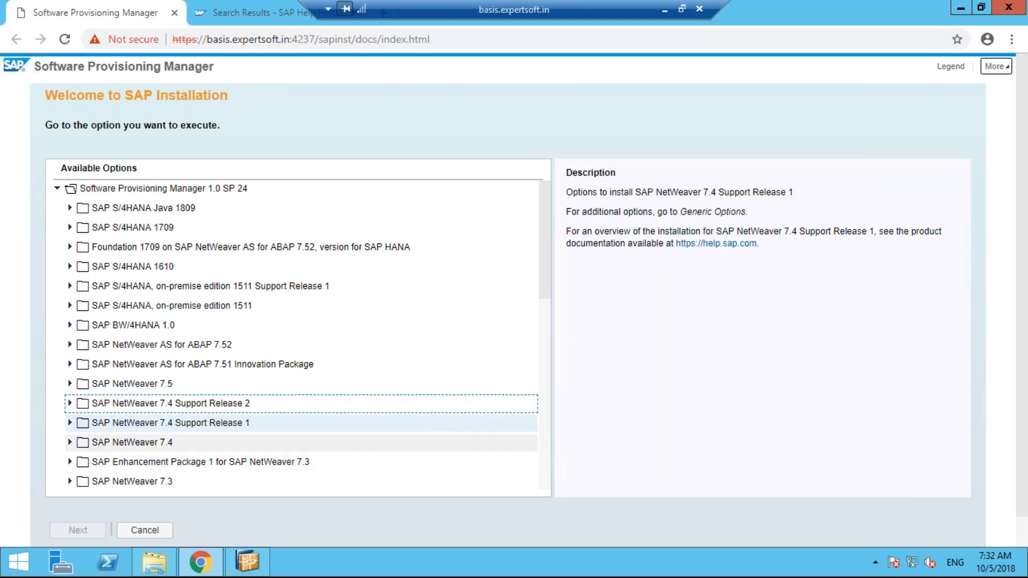
click(69, 442)
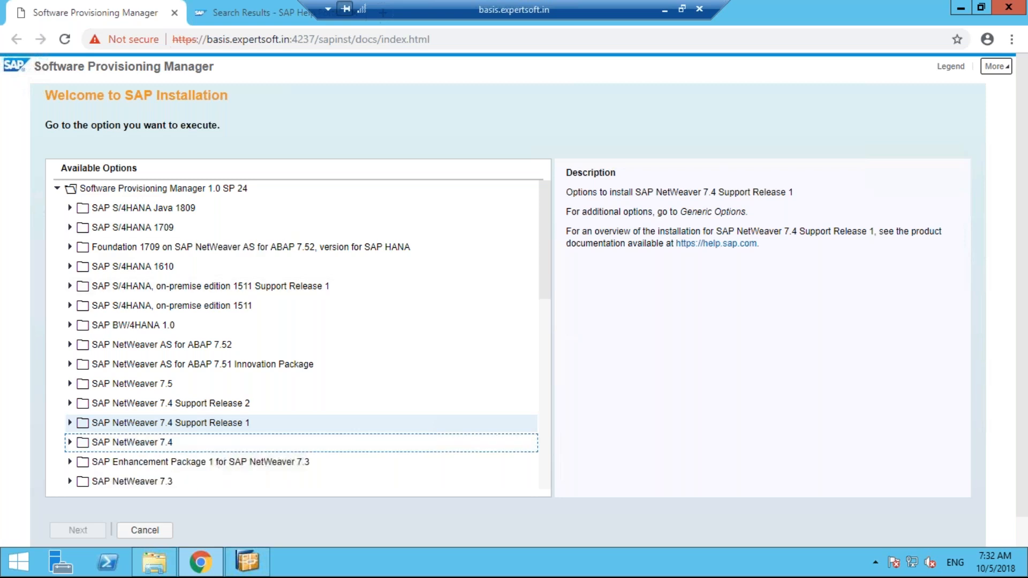
click(144, 207)
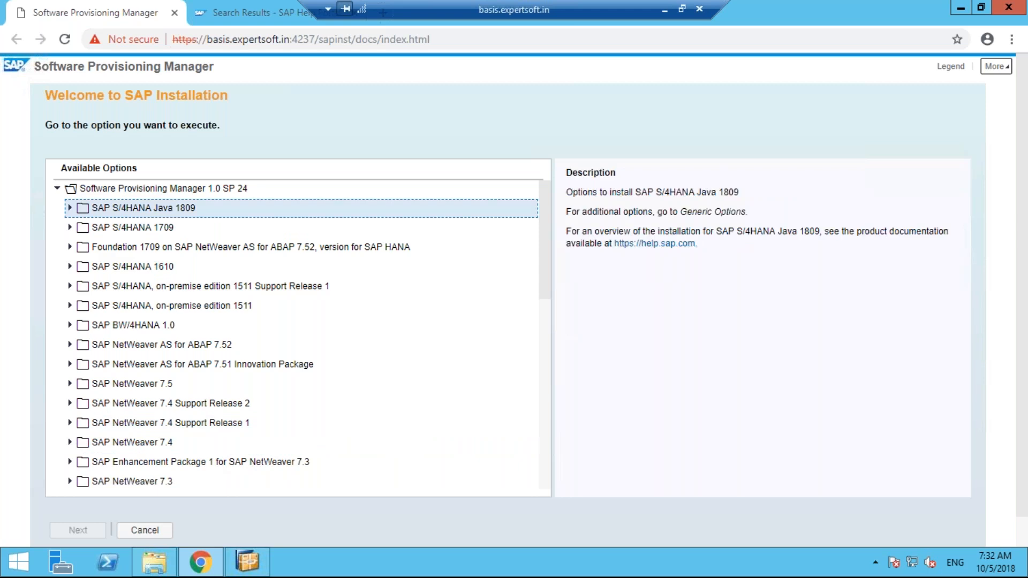
Browse Generic Options down to Oracle's Uninstall entry, then collapse Oracle and Generic Options again
click(546, 407)
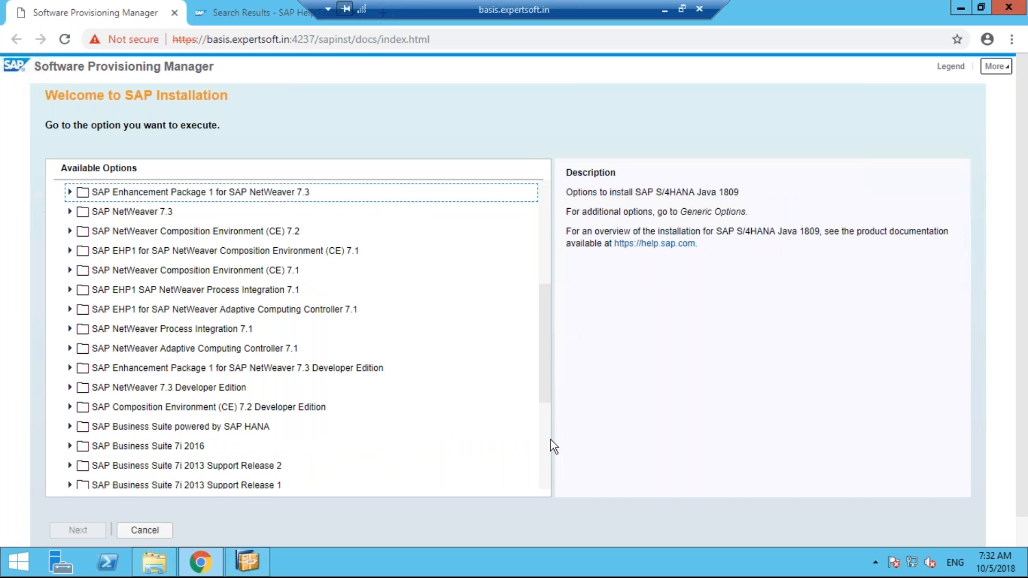
click(549, 445)
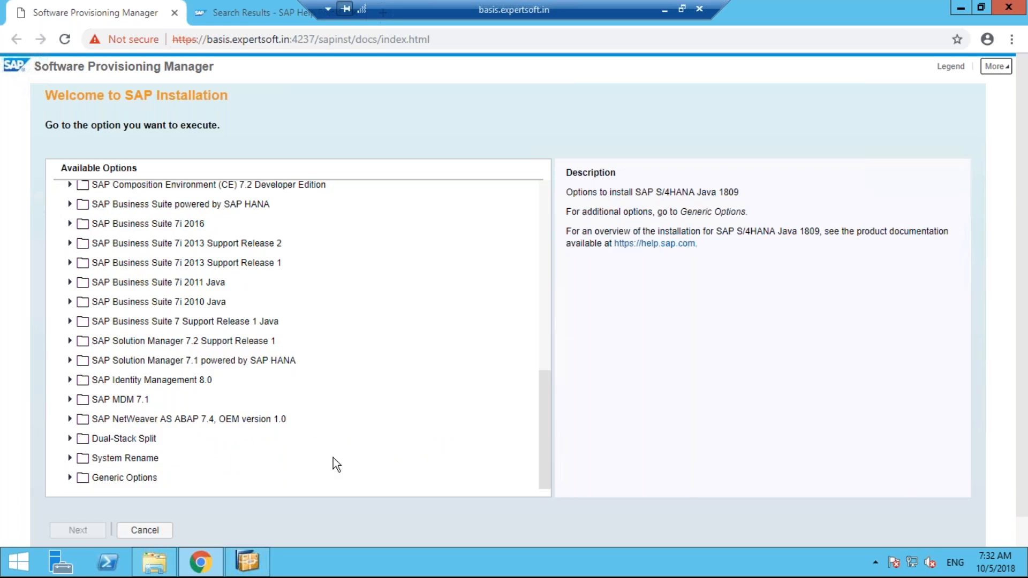
click(69, 478)
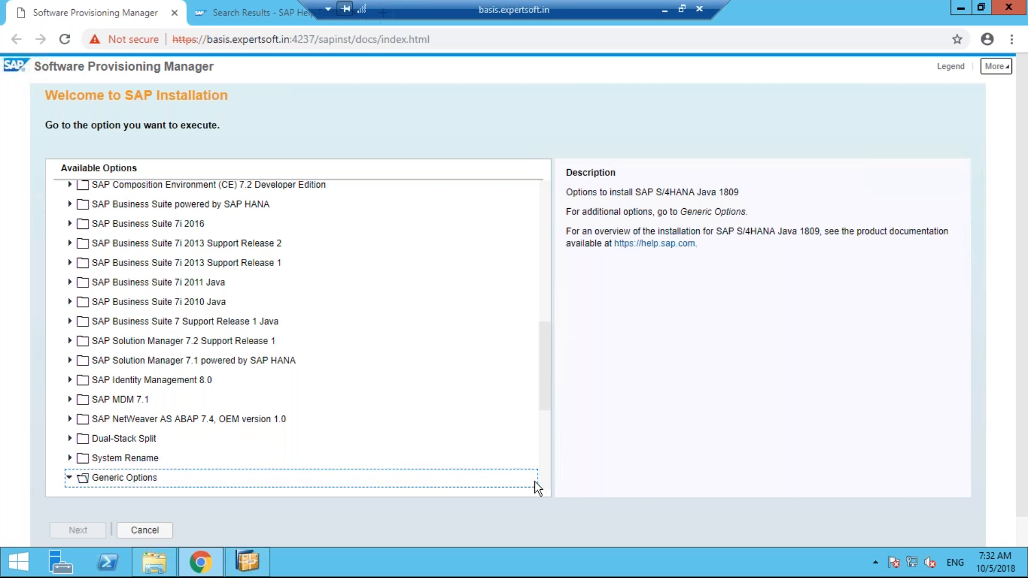
click(547, 481)
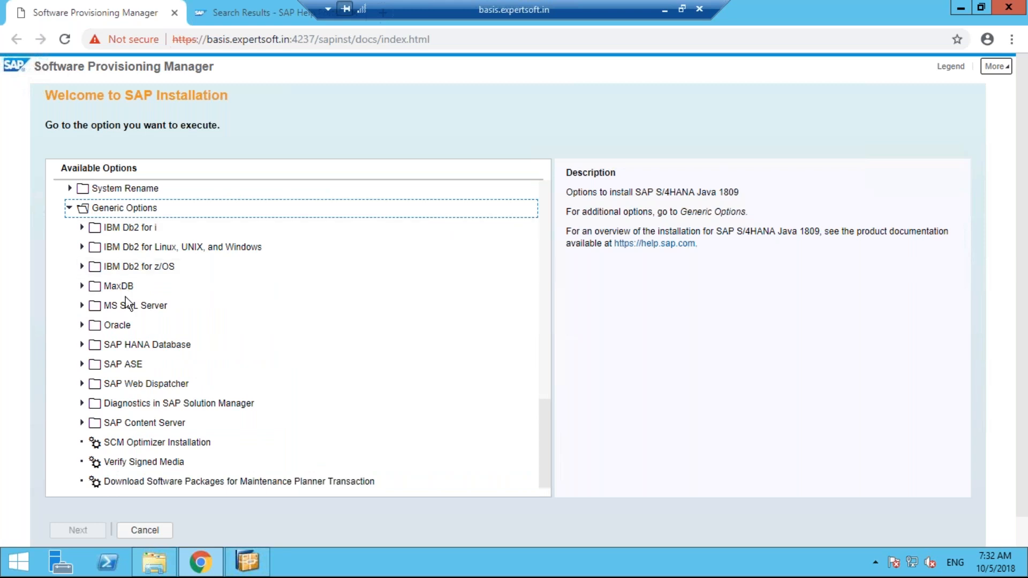
click(82, 326)
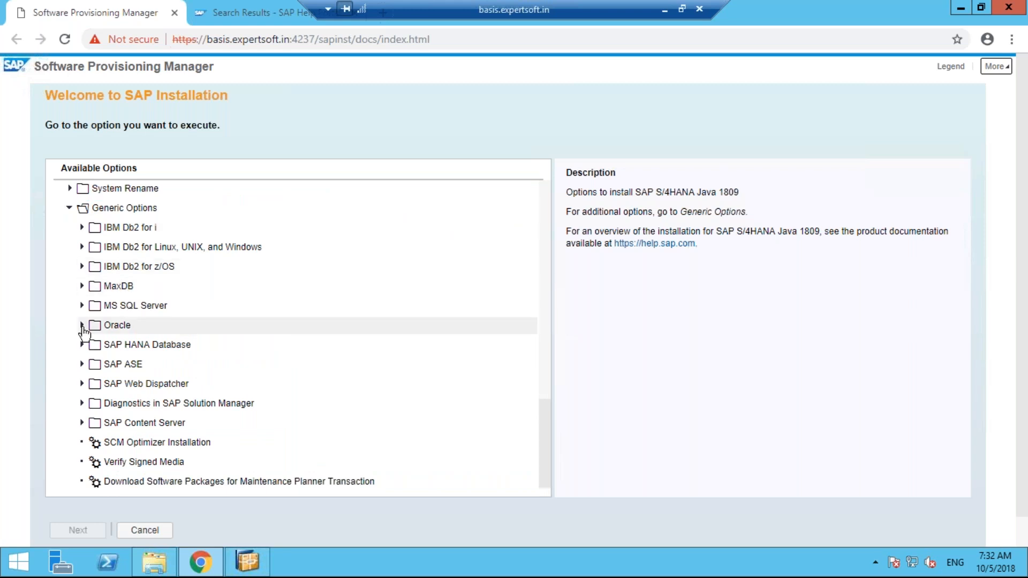
click(82, 325)
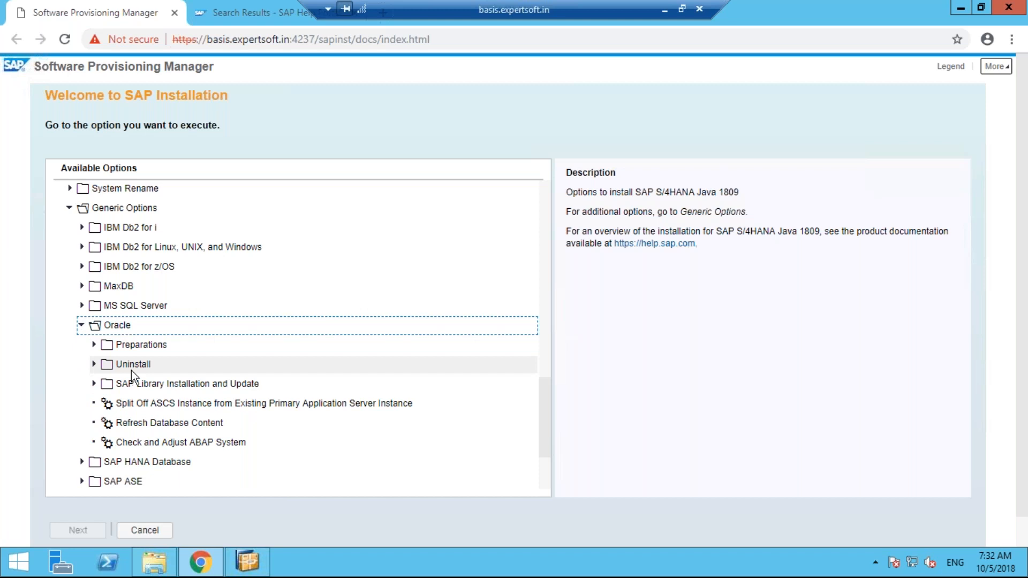
click(95, 365)
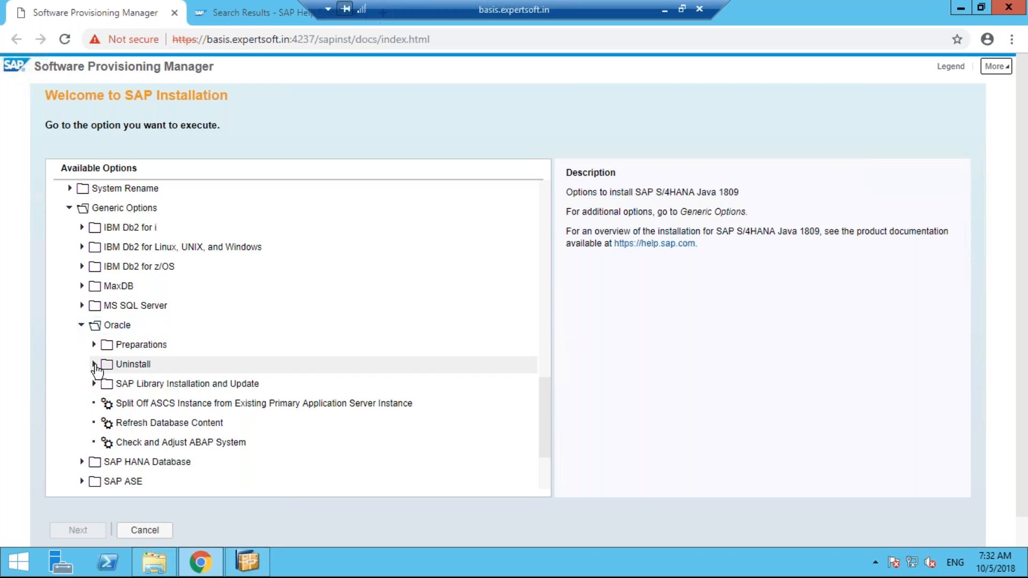
click(95, 365)
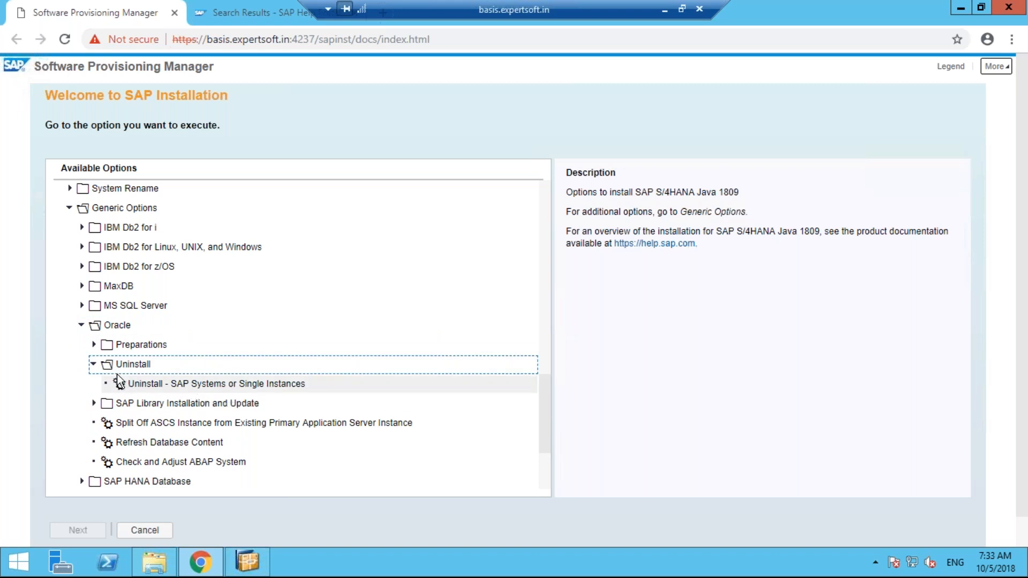
click(83, 327)
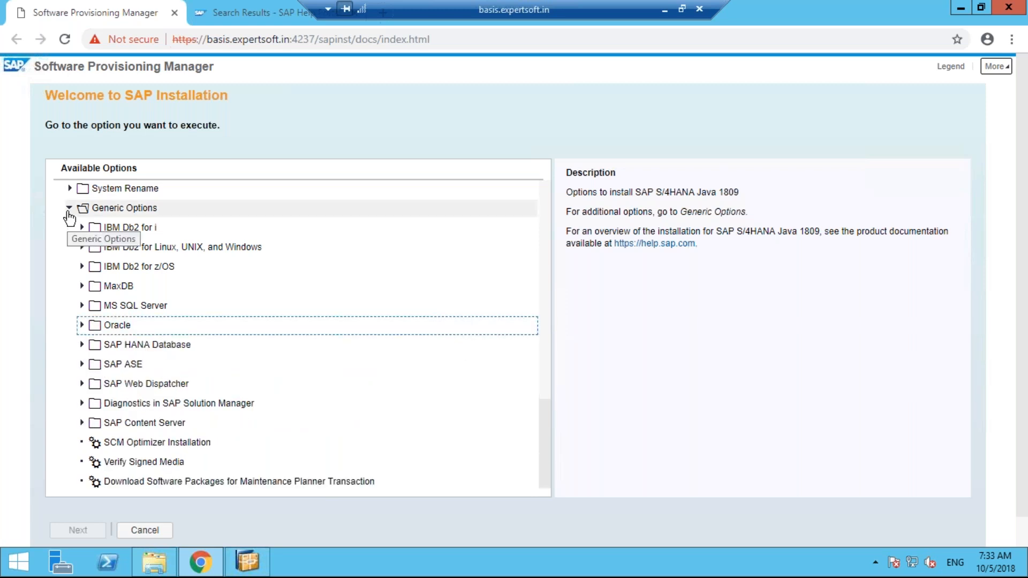
click(69, 216)
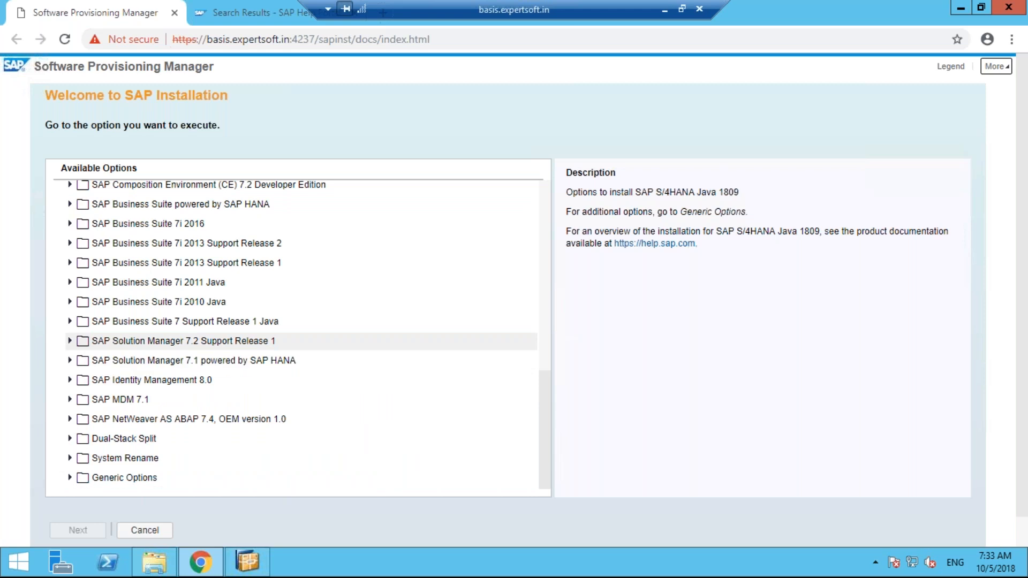
Expand Solution Manager 7.2 SR1 ABAP to show its databases, then bring up the SWPM downloads folder
double_click(127, 342)
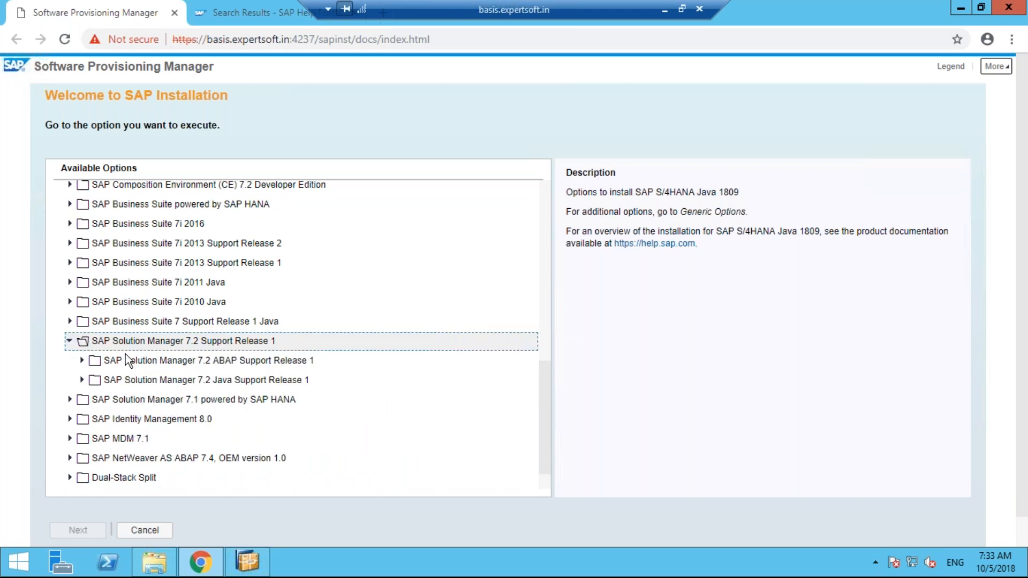
click(81, 363)
click(82, 362)
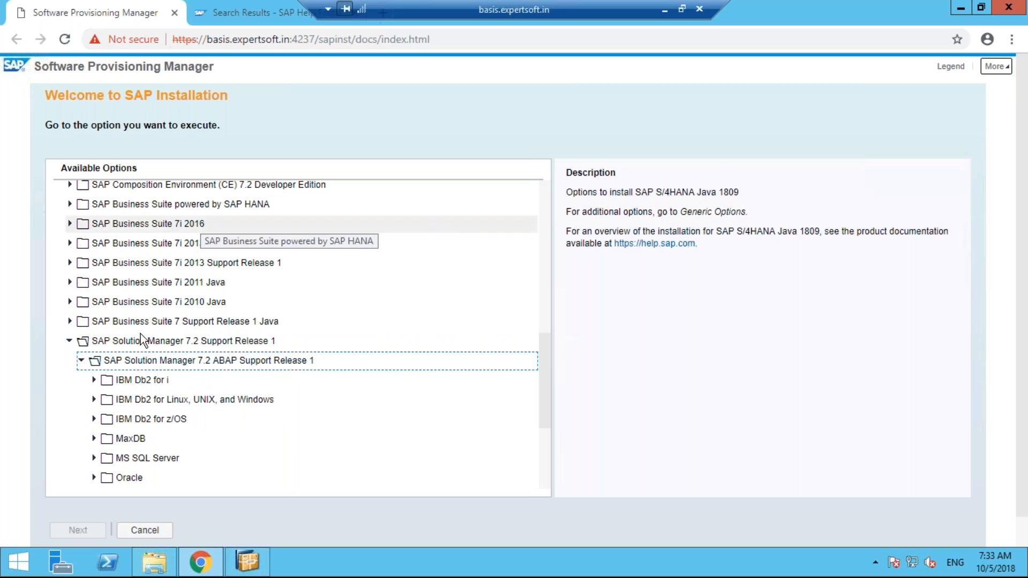
click(154, 563)
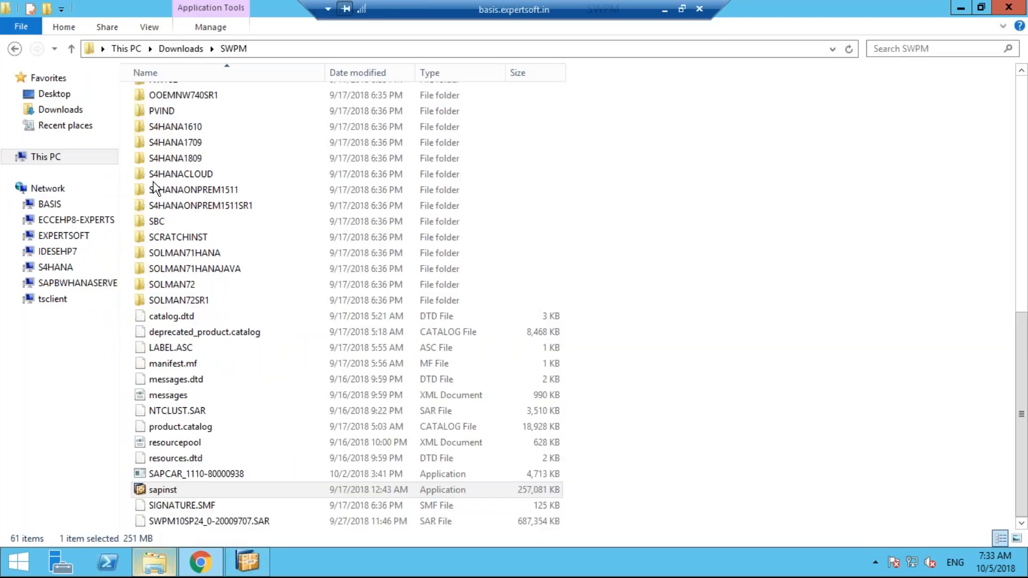
Check the SAPinst Program Starter, then fold the Solution Manager 7.2 SR1 branch back up
click(245, 570)
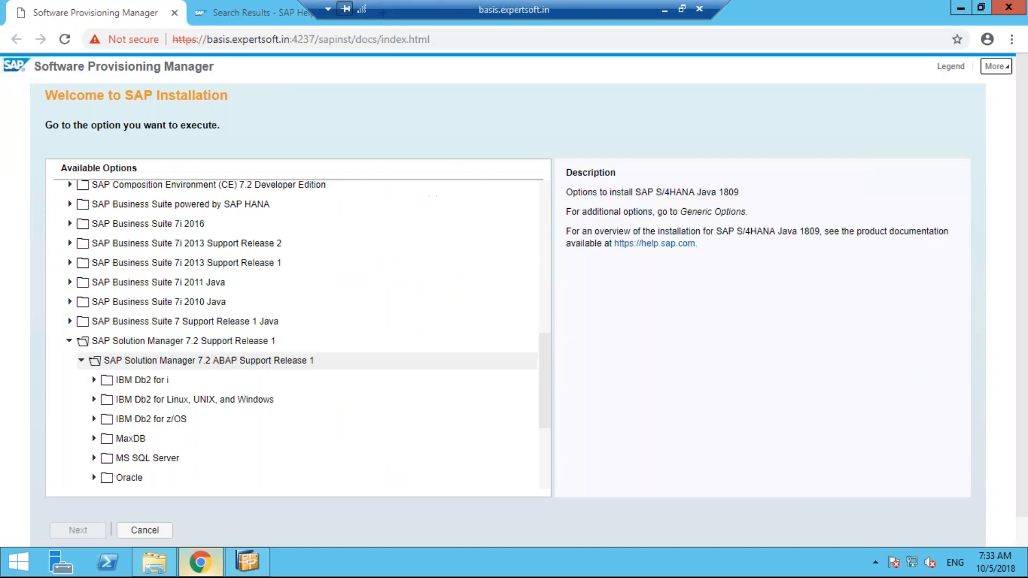
click(85, 360)
click(70, 341)
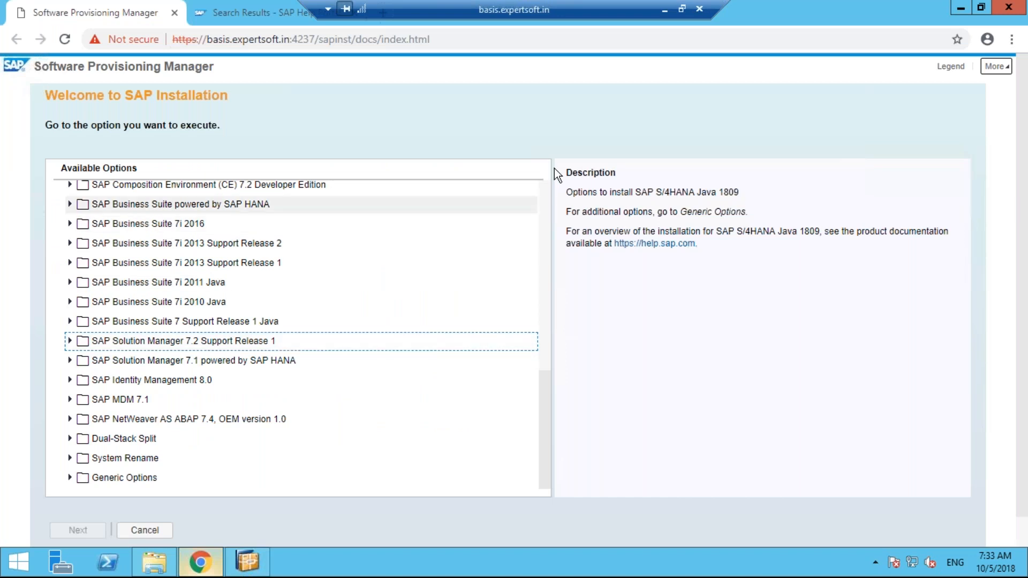
Expand SAP NetWeaver 7.5 and scroll through its database folders, IBM Db2 for i to SAP ASE
scroll(544, 195, up, 10)
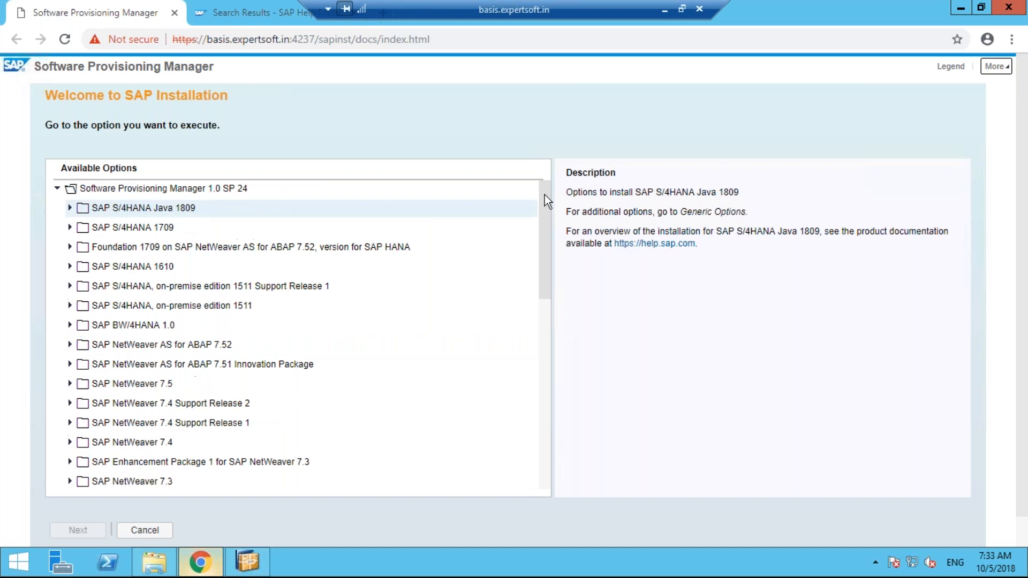
click(70, 384)
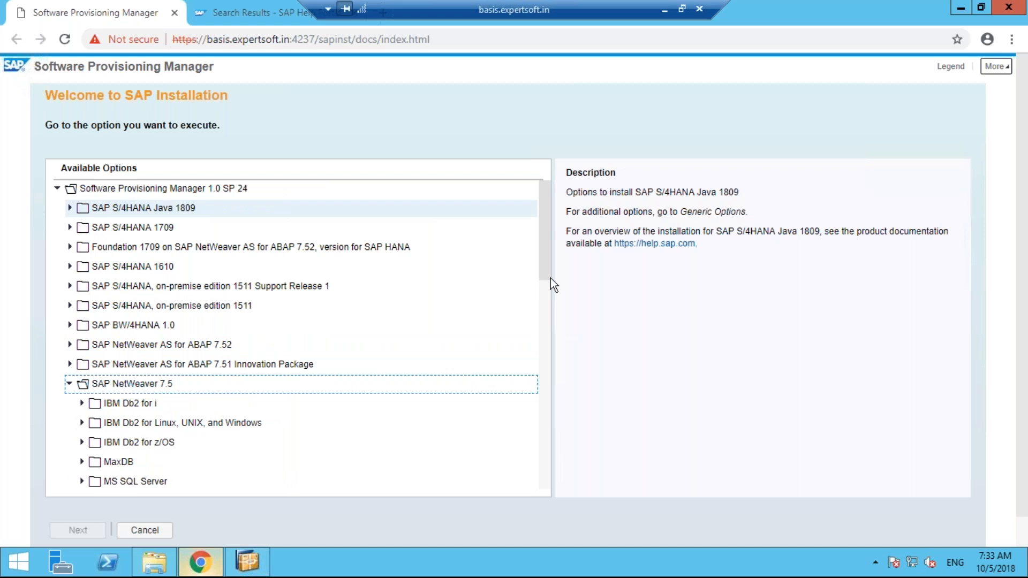
scroll(553, 300, down, 2)
scroll(220, 322, down, 1)
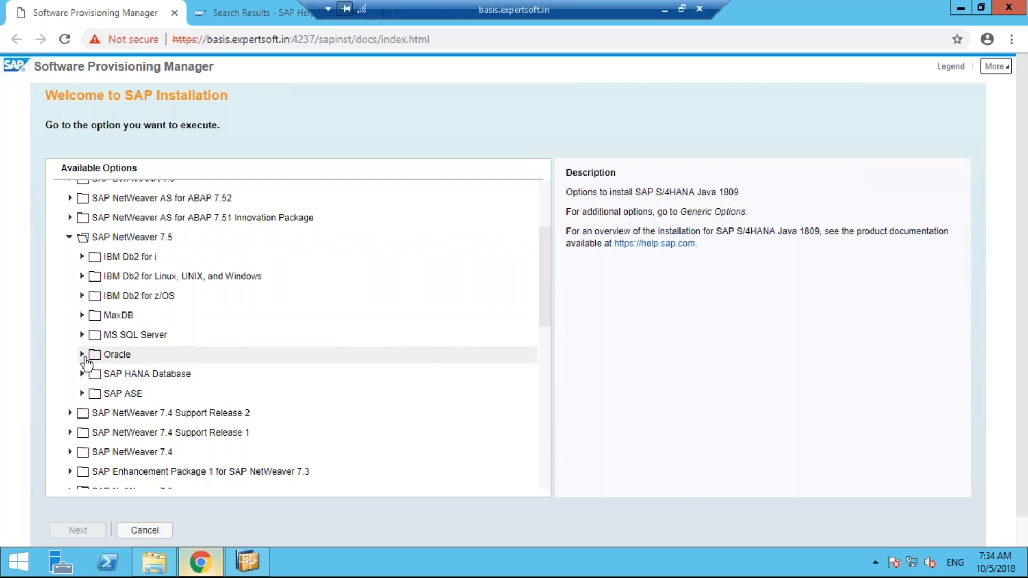
Expand Oracle under SAP NetWeaver 7.5 to reveal Preparations, Installation and System Copy
click(82, 355)
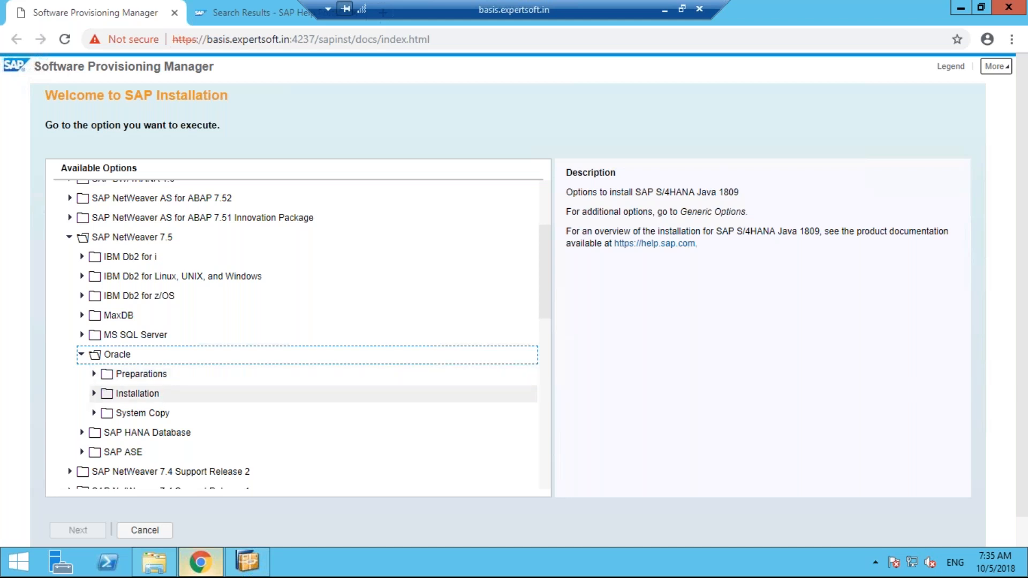
Expand Oracle's Installation branch and inspect the Application Server ABAP Standard System options
click(93, 394)
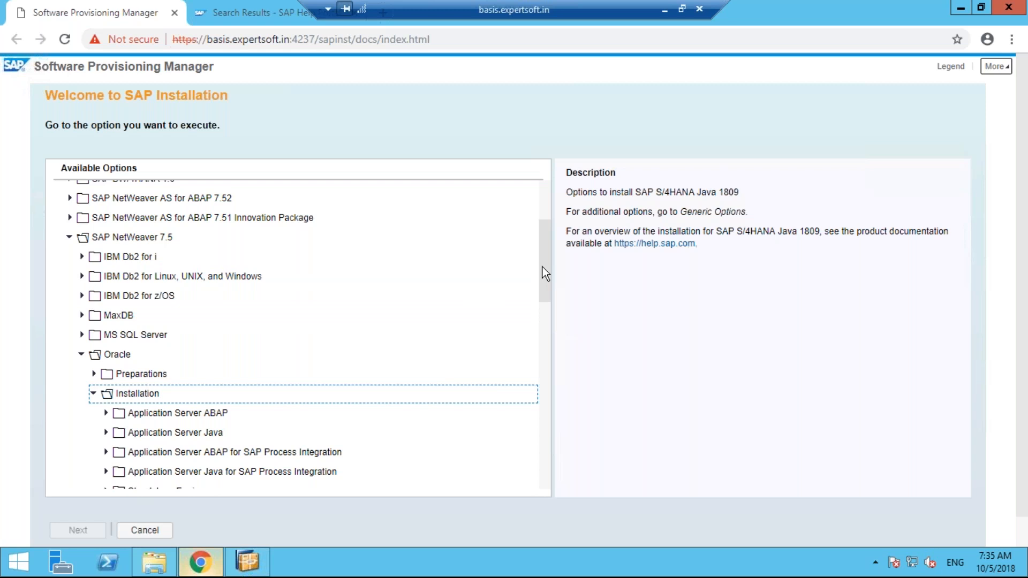
drag(541, 267, 543, 272)
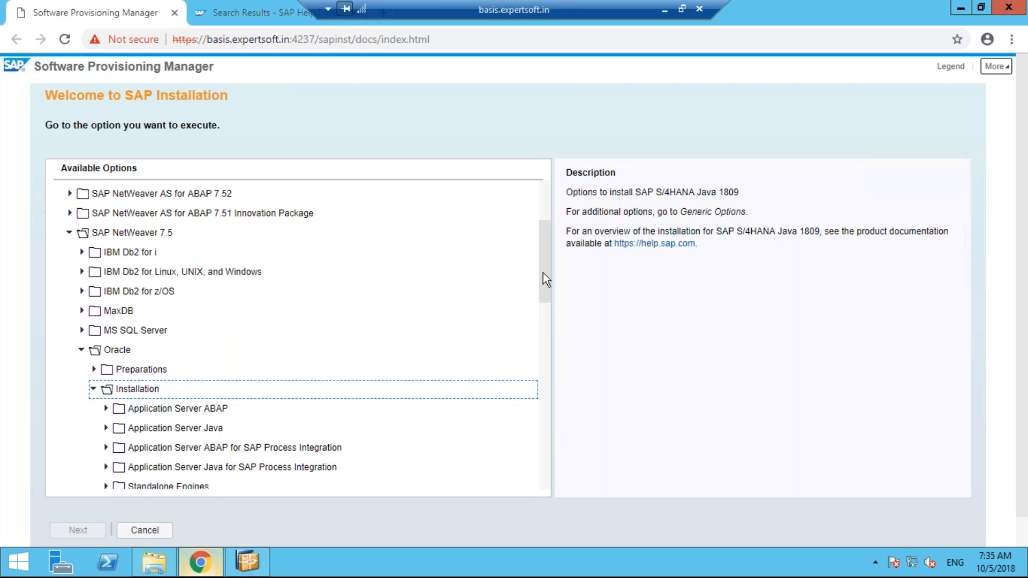
scroll(179, 359, down, 2)
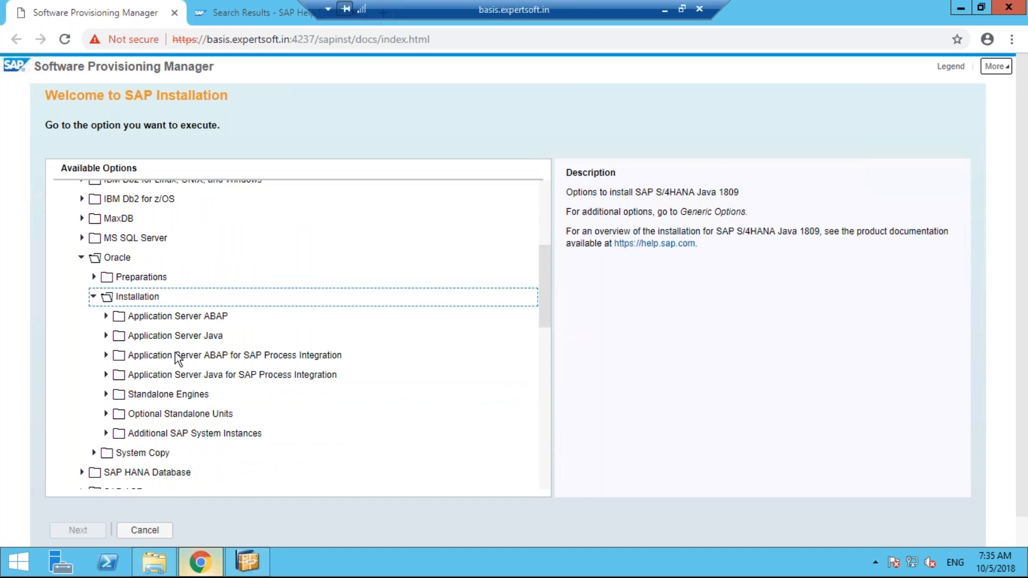
click(106, 316)
click(114, 332)
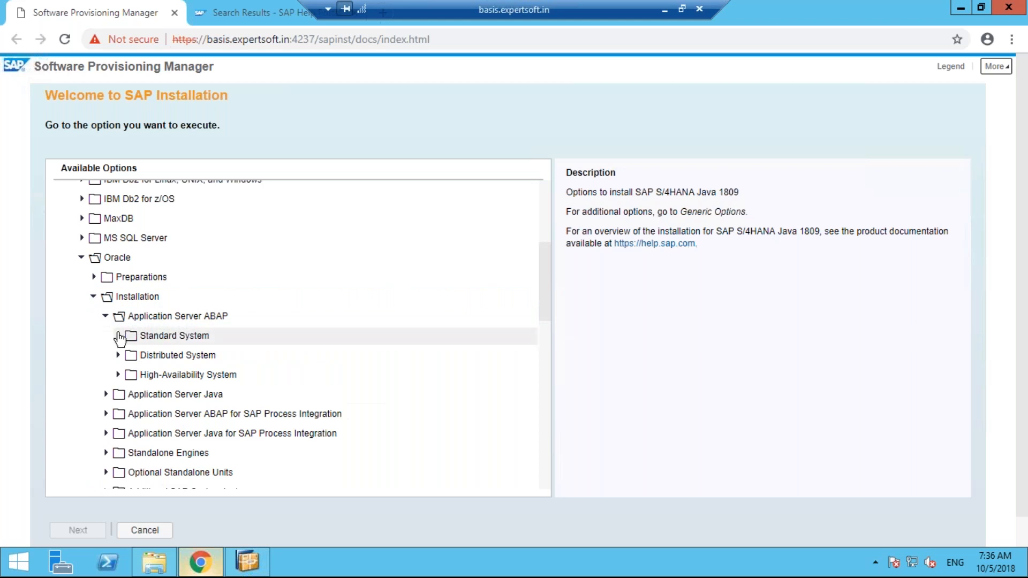
click(118, 333)
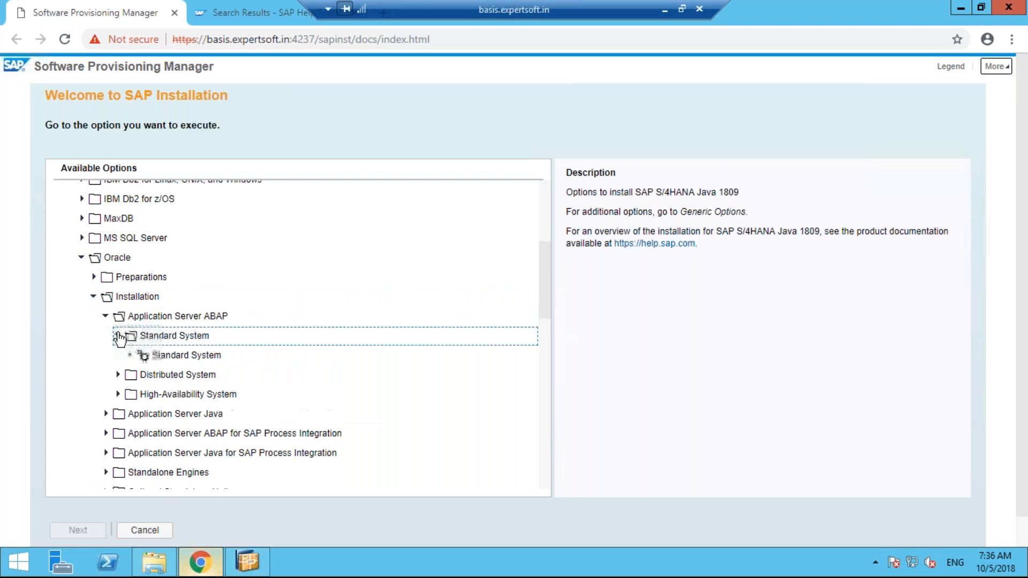
click(118, 337)
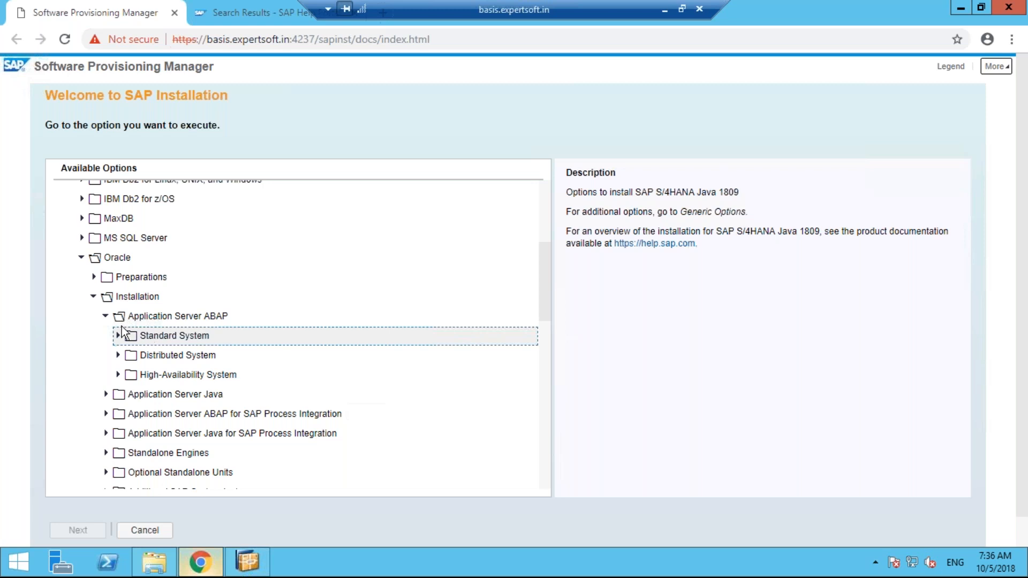
click(106, 320)
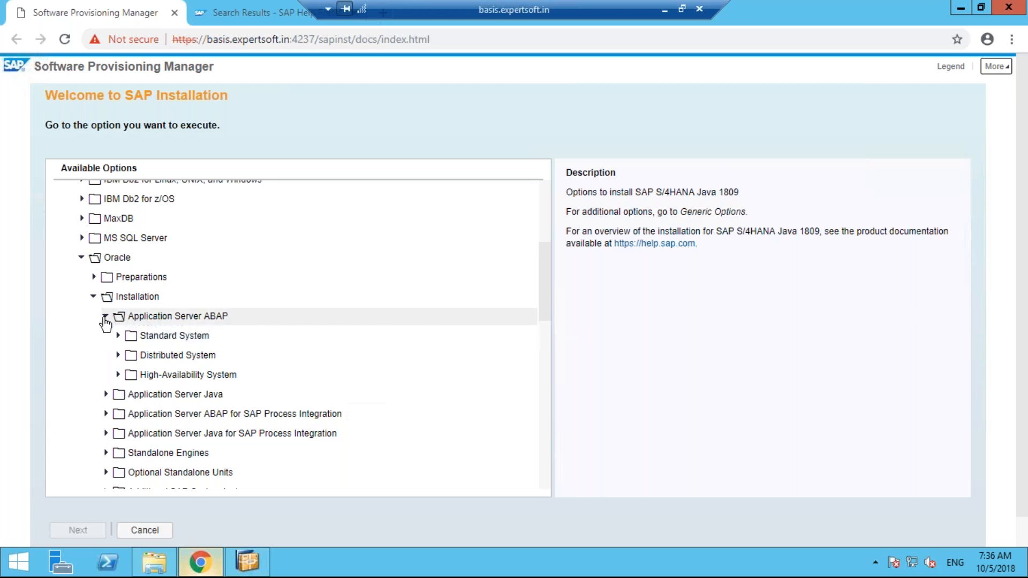
click(105, 317)
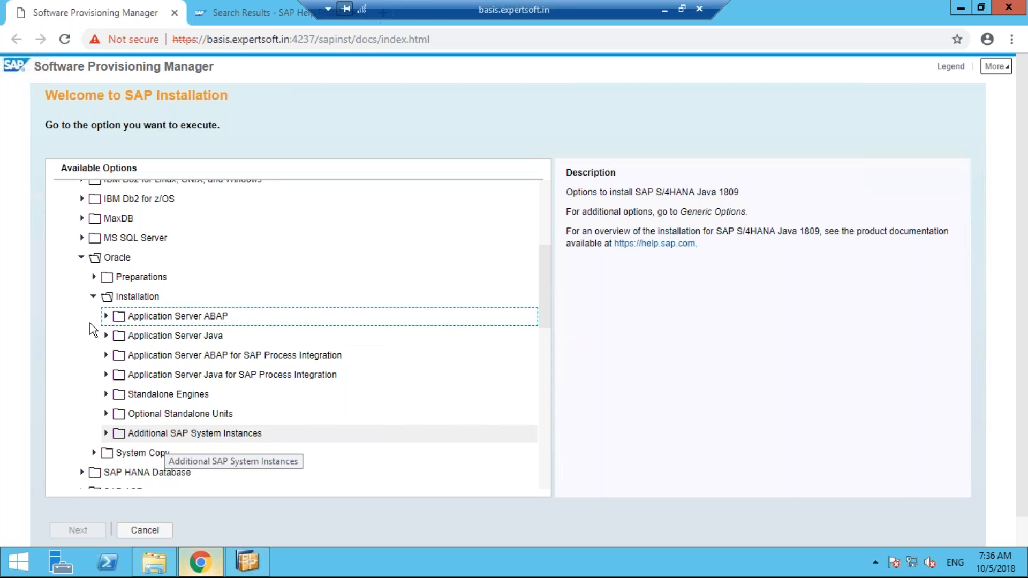
Review the System Copy source and target options, then select Prerequisites Check under Oracle Preparations
click(95, 303)
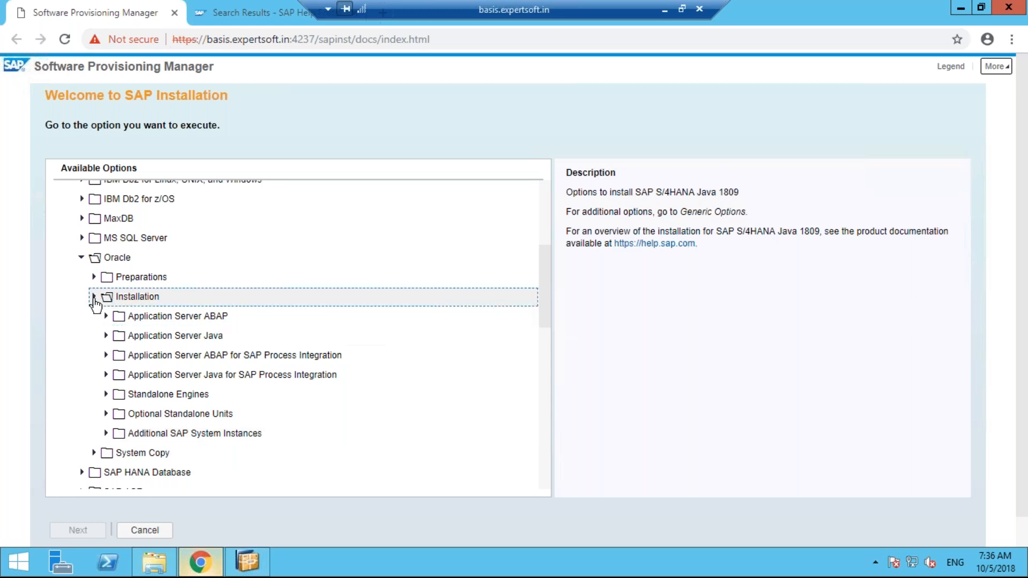
click(94, 317)
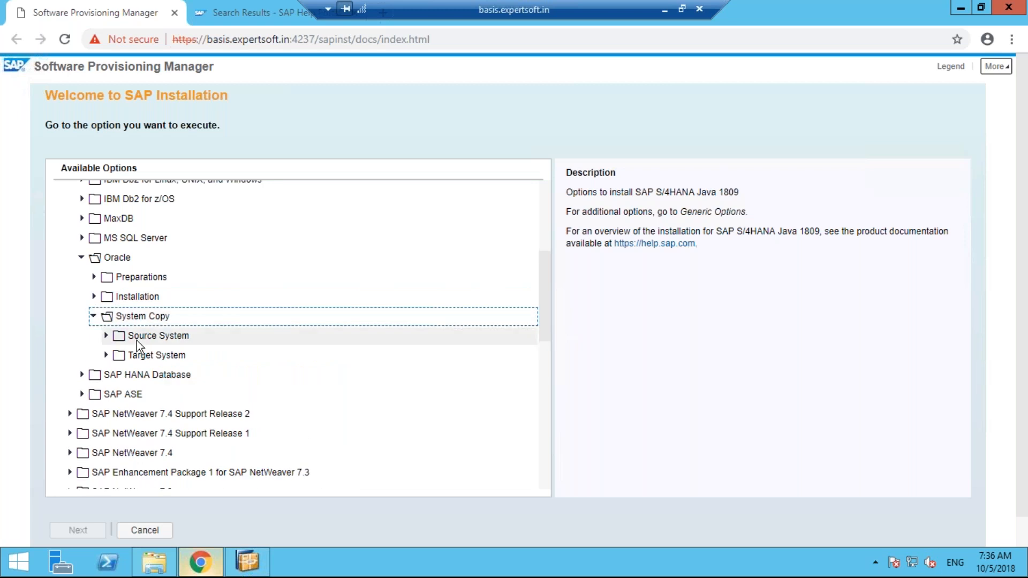
click(110, 335)
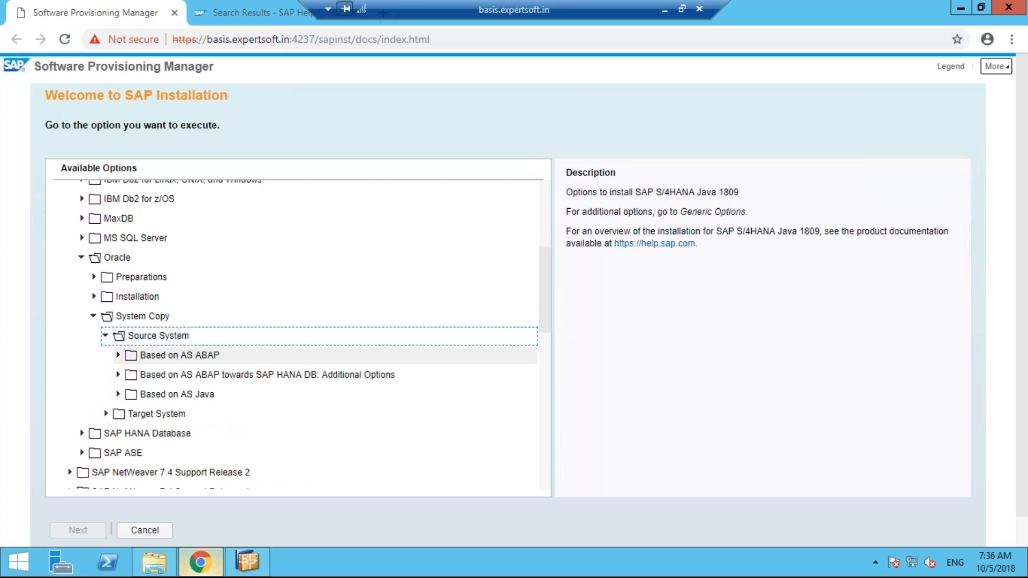
click(106, 413)
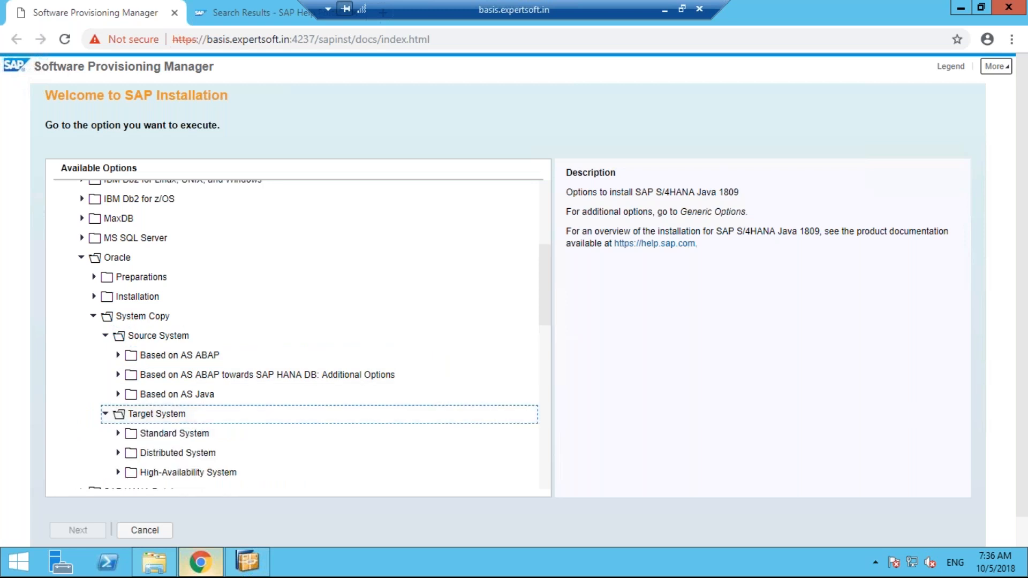
click(105, 336)
click(106, 355)
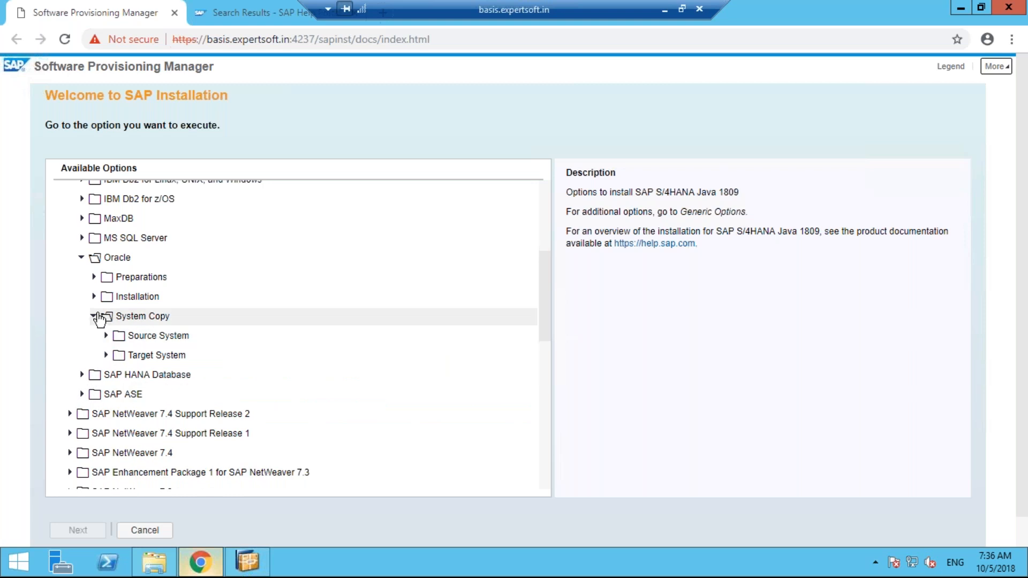
click(94, 317)
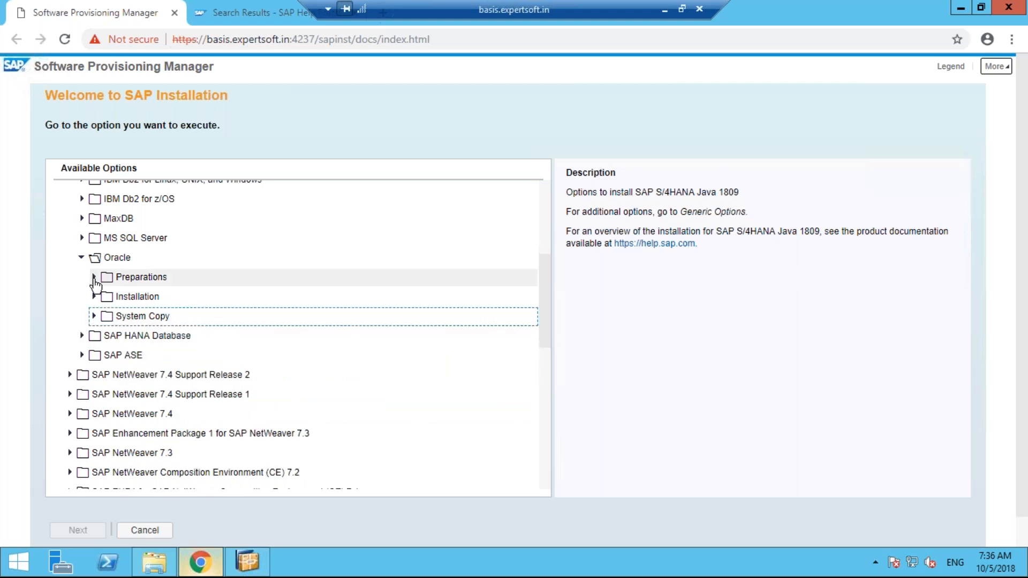
click(94, 277)
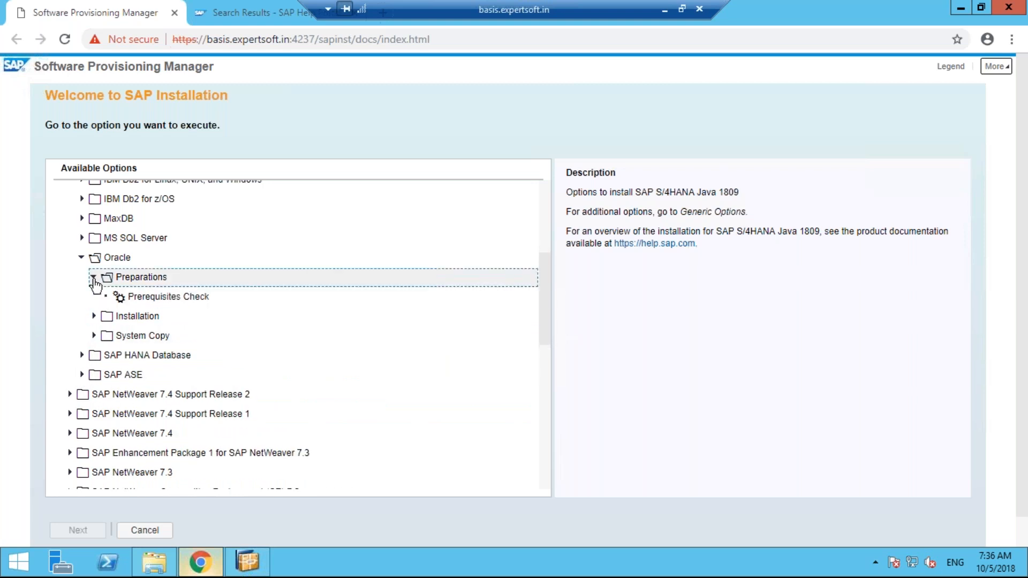
click(155, 298)
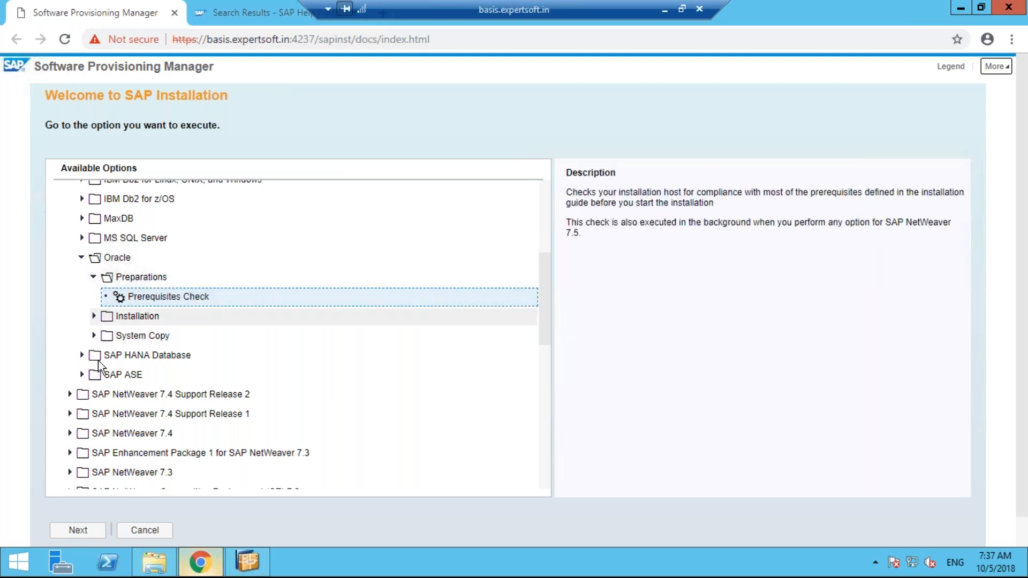
Start the Prerequisites Check service and show its task list beside the checker options
click(82, 532)
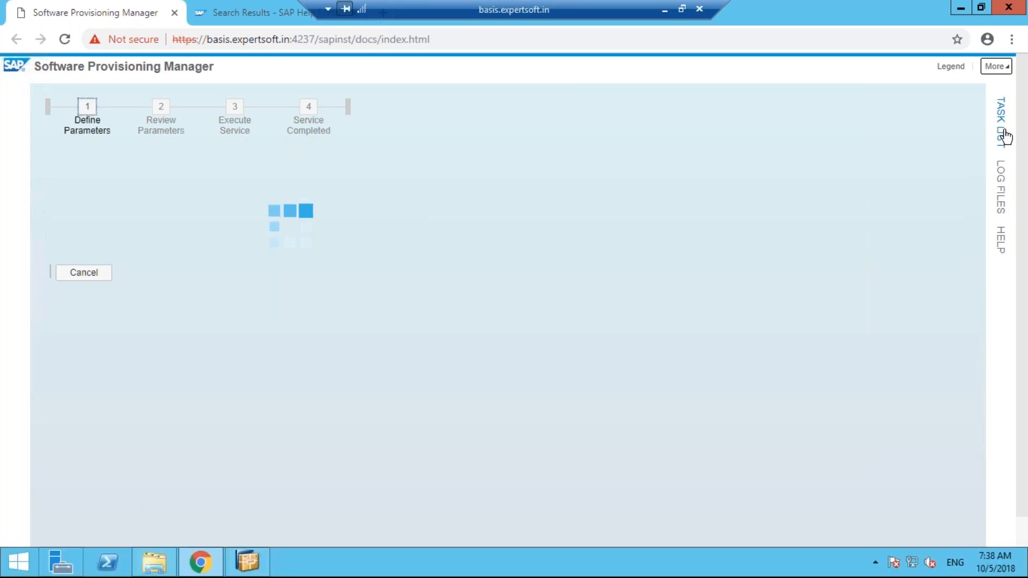
click(1005, 136)
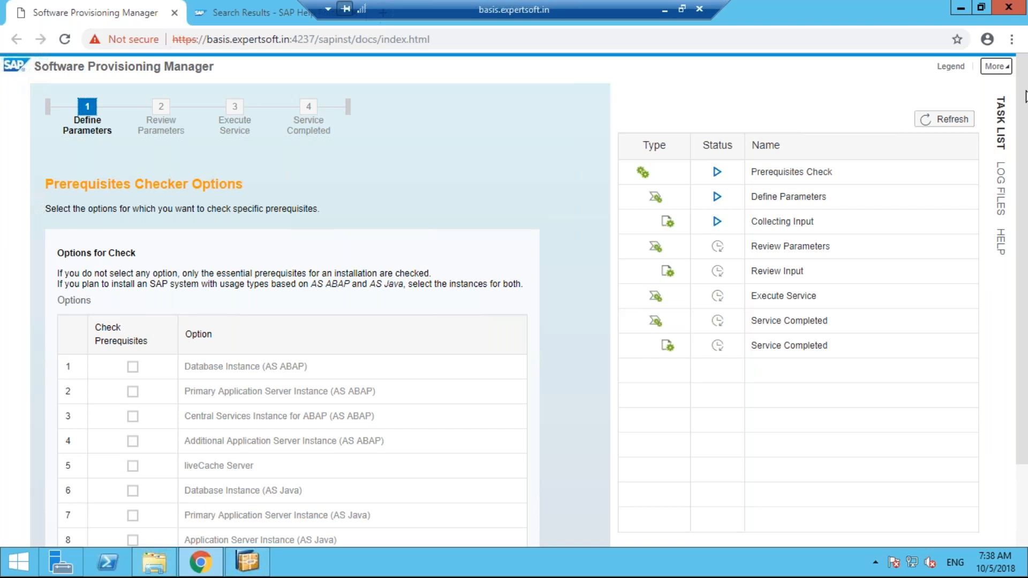
drag(1026, 97, 1027, 101)
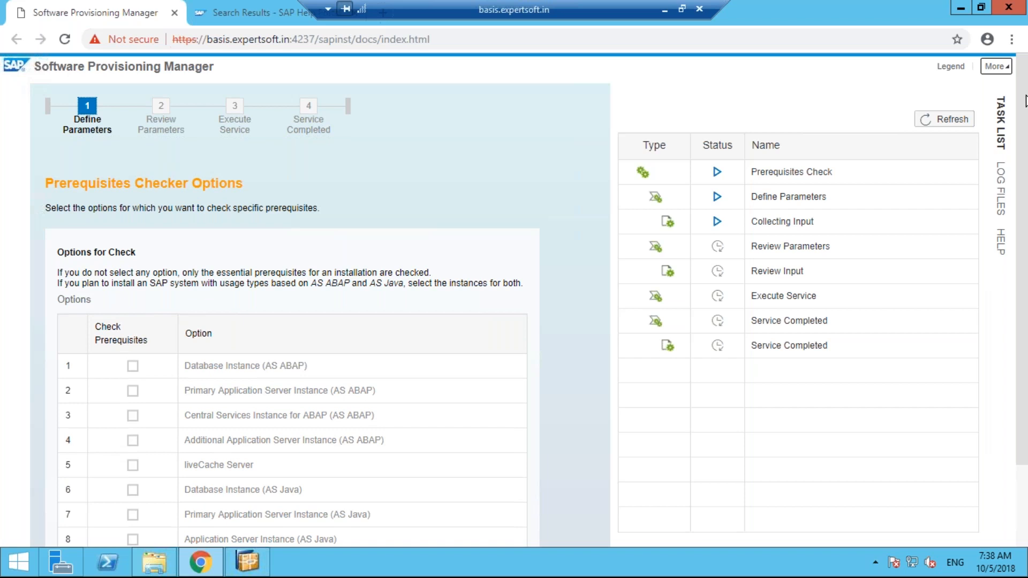
Check the AS ABAP database, primary, central services and additional application server instances, then continue
scroll(574, 340, down, 1)
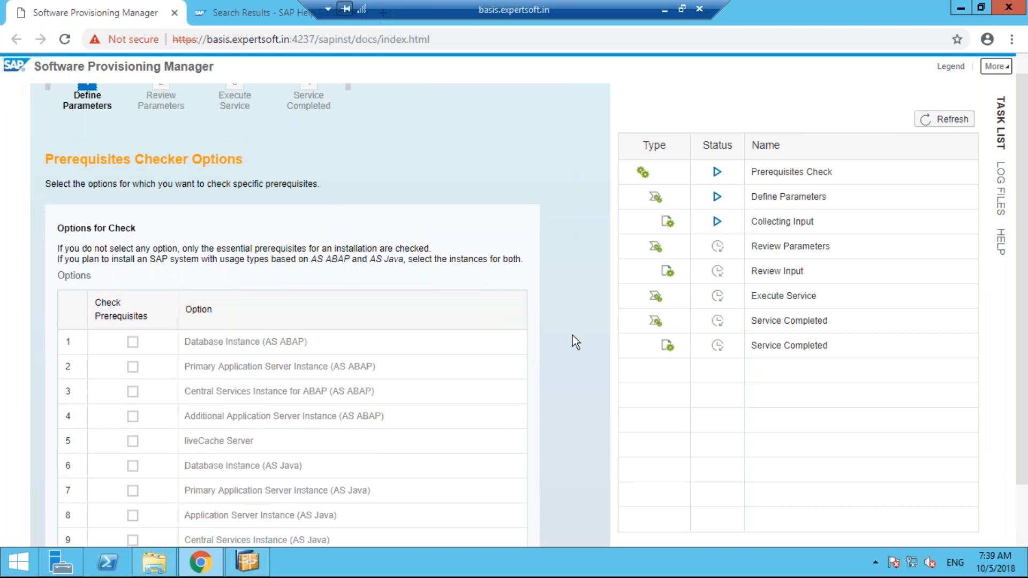
scroll(573, 335, down, 3)
click(133, 267)
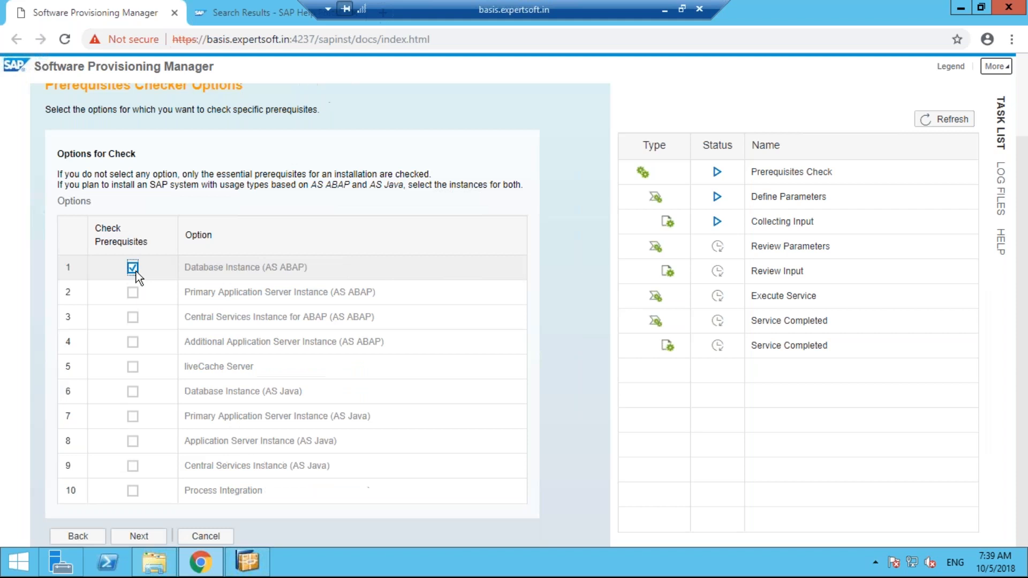
click(133, 292)
click(133, 317)
click(133, 341)
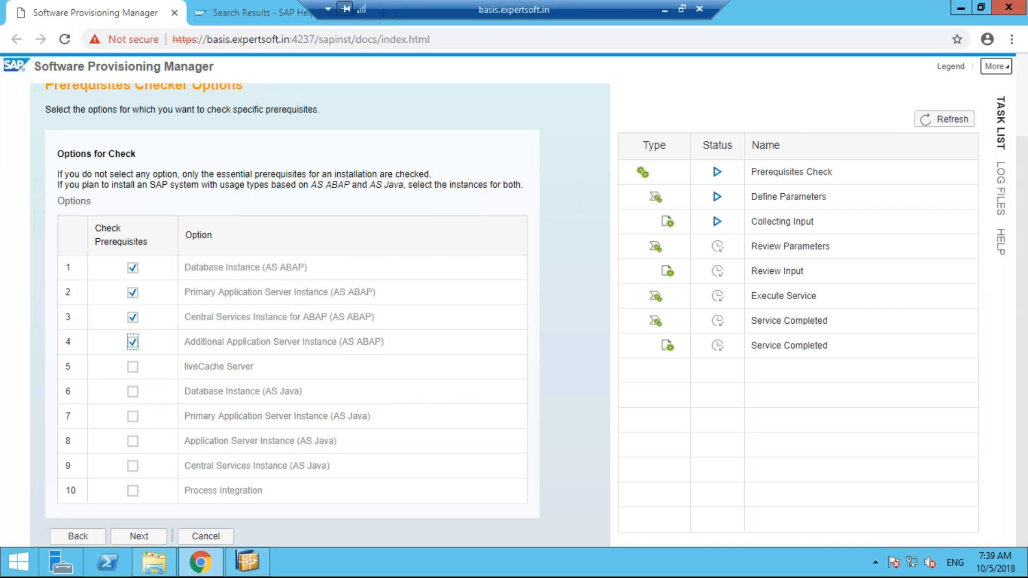
click(139, 536)
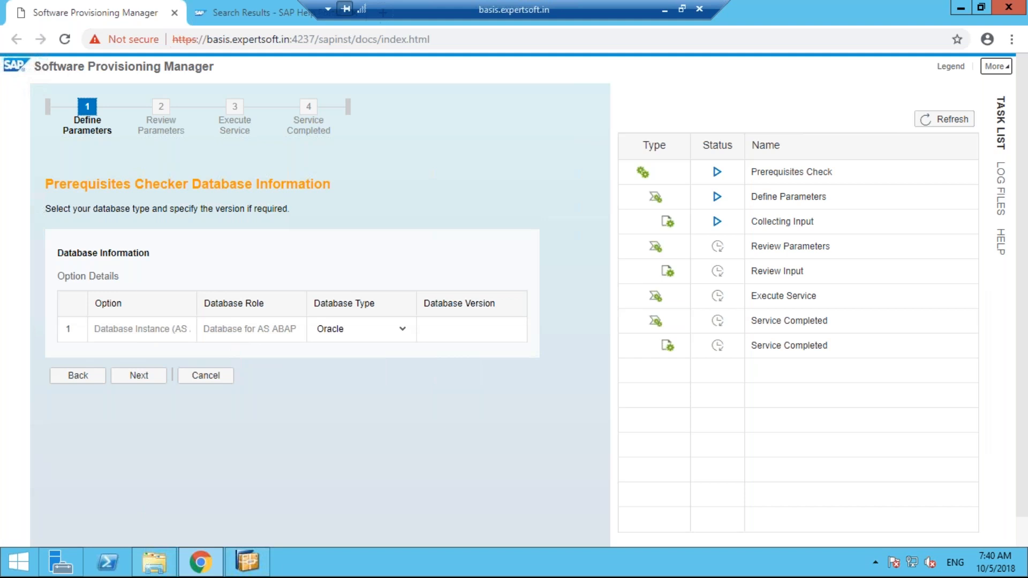
Keep Oracle as the database type and Unicode checked, advancing to the Software Package Browser
click(135, 376)
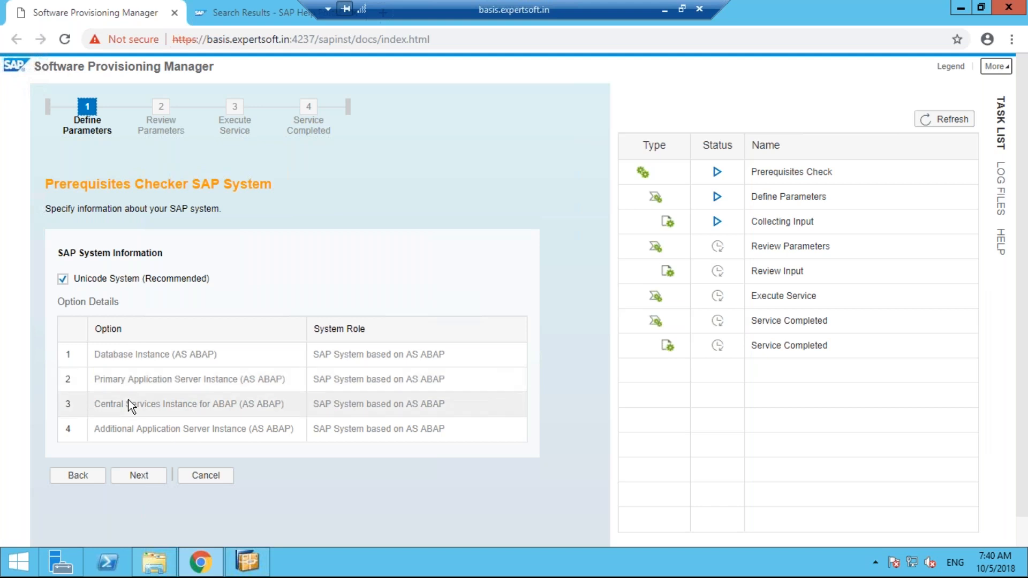
click(139, 476)
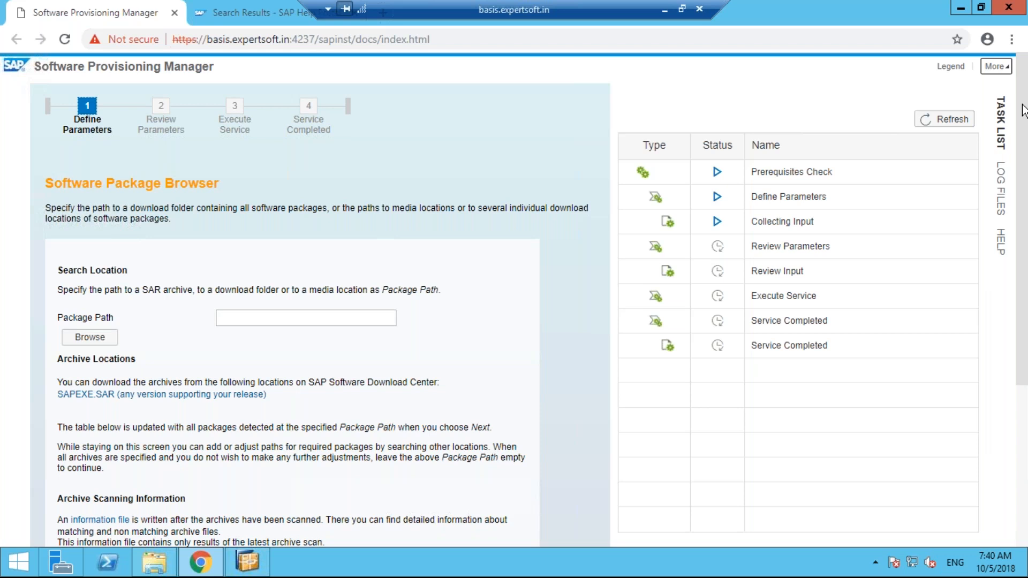
Scroll the Software Package Browser to review SAPEXE.SAR listed as still missing
scroll(1022, 110, down, 1)
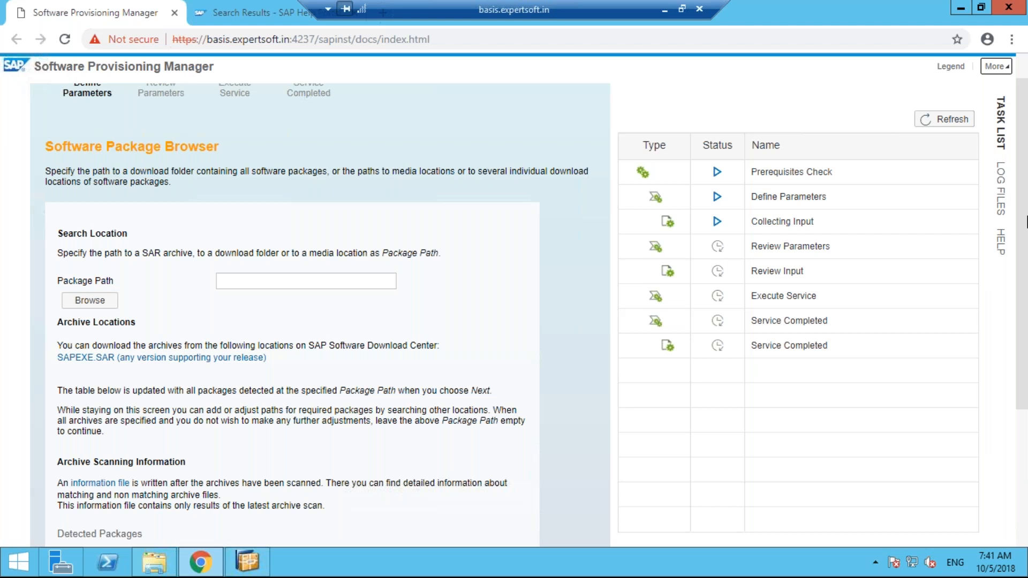
scroll(538, 541, down, 2)
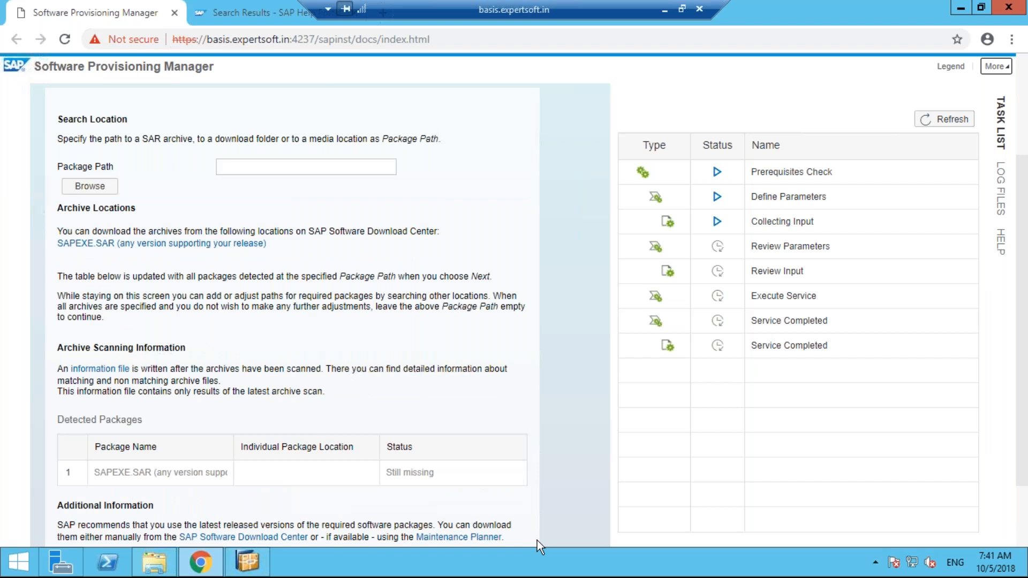
scroll(537, 541, down, 2)
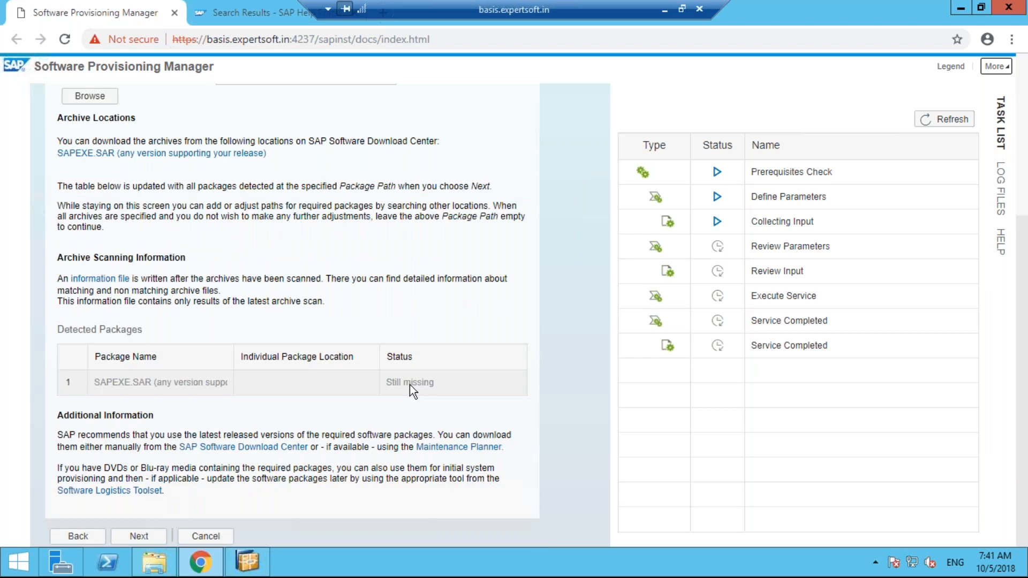
scroll(409, 385, up, 5)
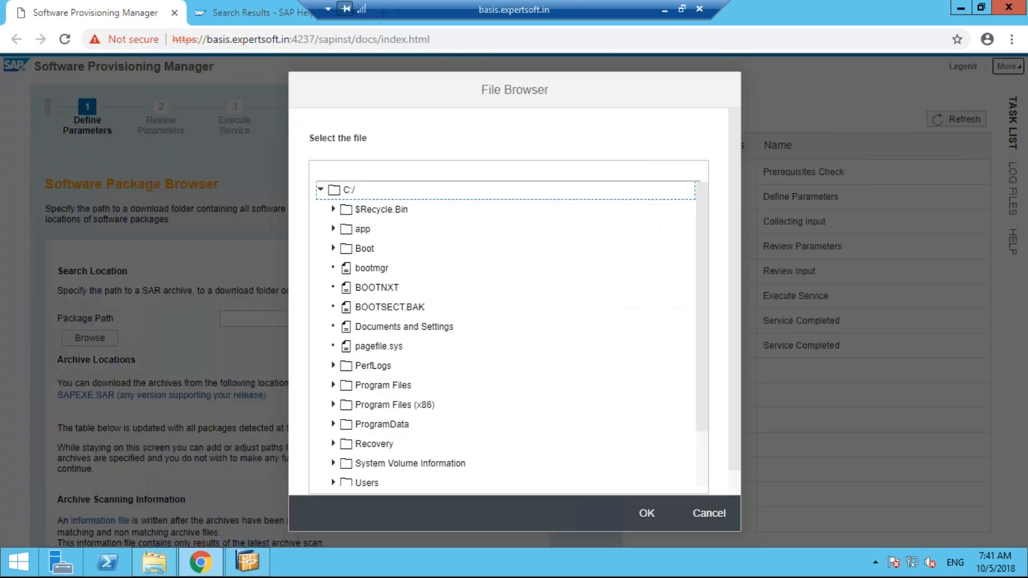
Set the package path to SAPEXE_600-70001664.SAR in C:/Users/Administrator/Downloads
scroll(686, 460, down, 3)
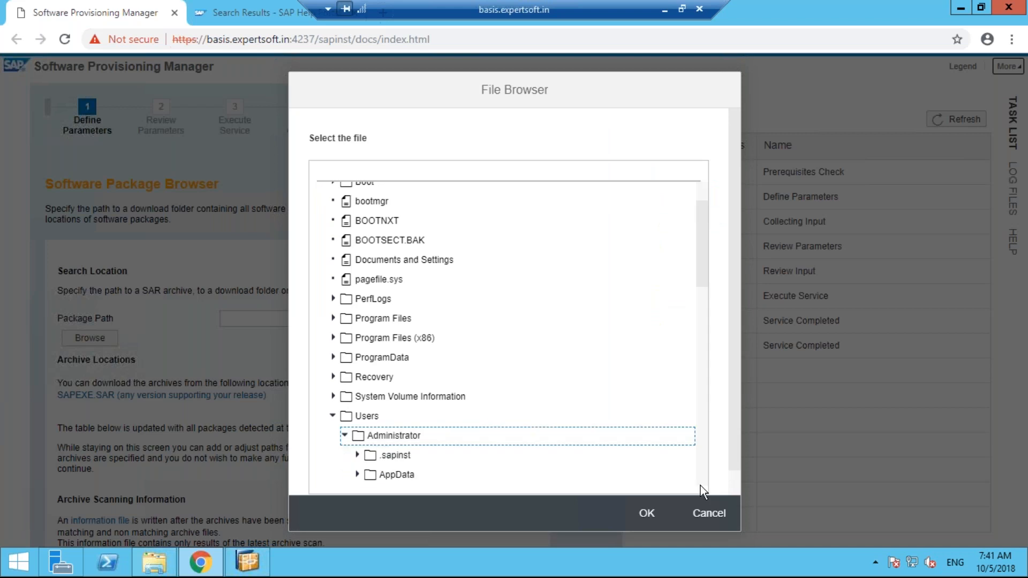
scroll(579, 381, down, 5)
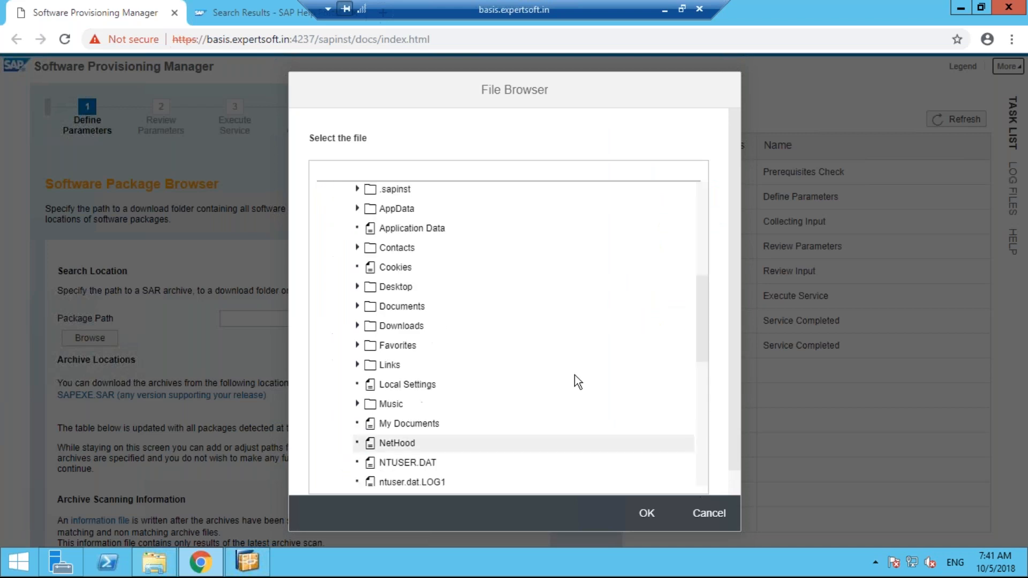
click(359, 327)
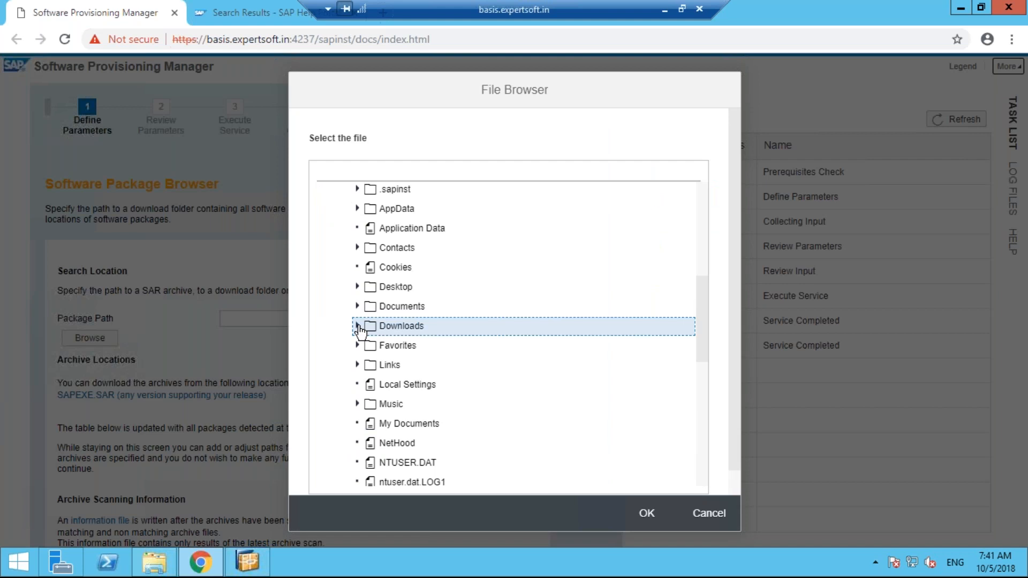
click(358, 326)
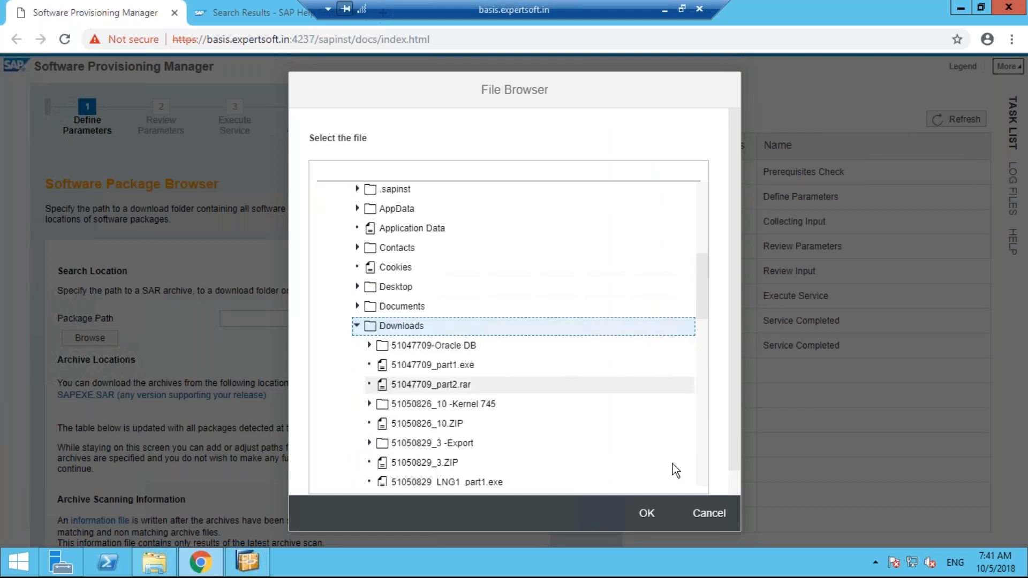
scroll(672, 464, down, 5)
click(416, 335)
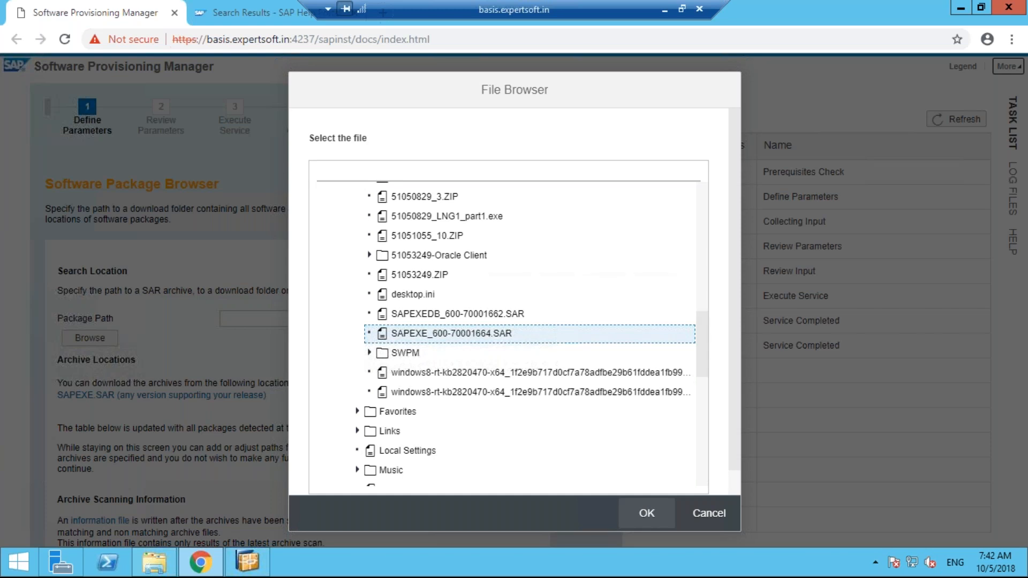
click(647, 513)
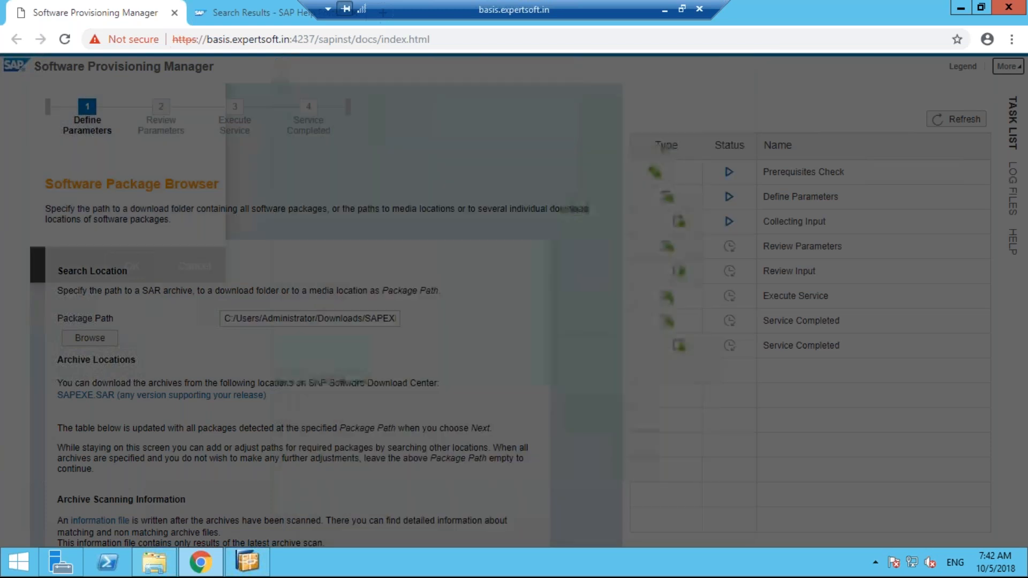
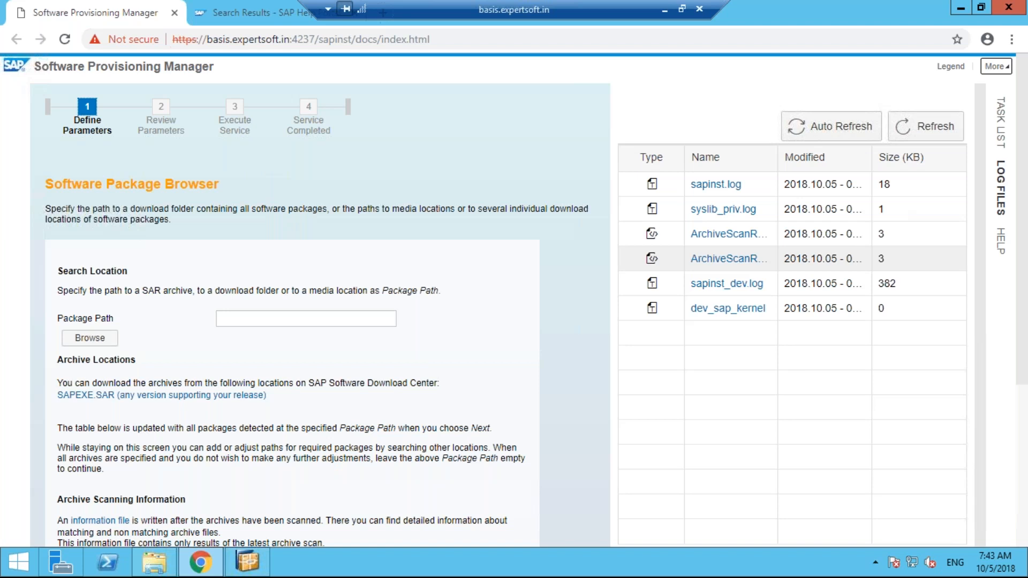
Accept the detected SAPEXE.SAR package and advance to the Review Parameters summary
scroll(1021, 452, down, 5)
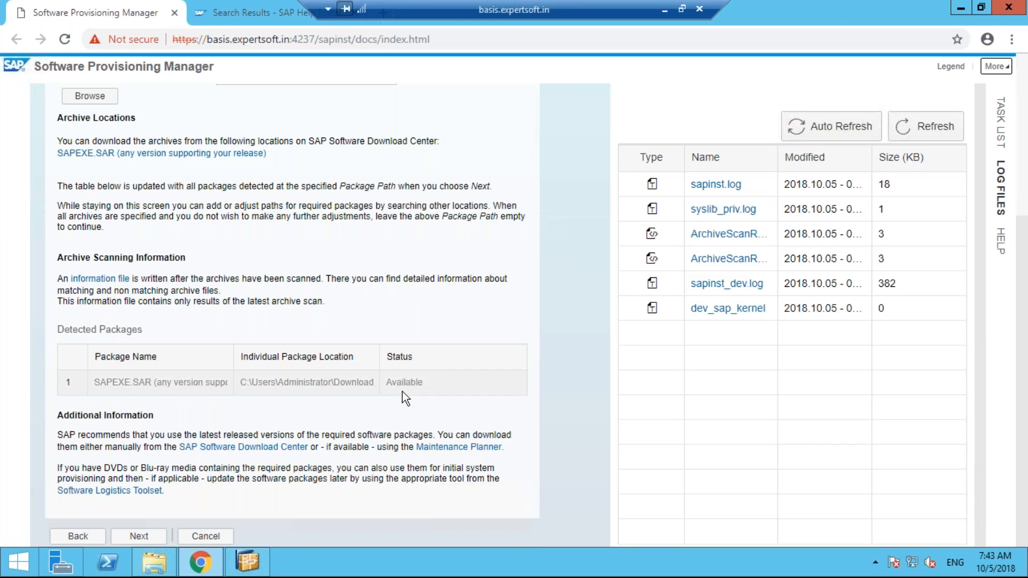
click(140, 534)
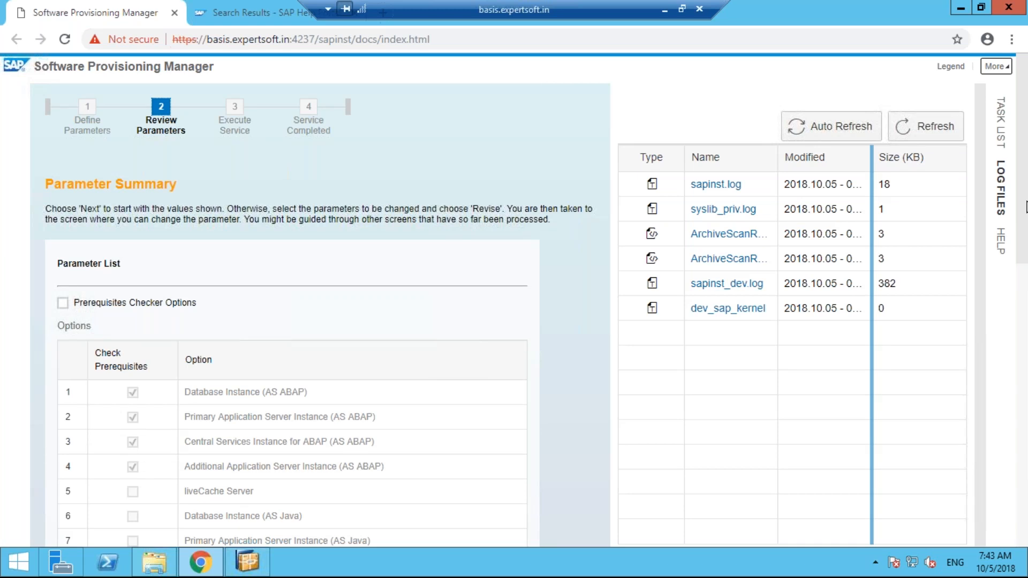
Review the AS ABAP Parameter Summary and start the service to run the prerequisite check
drag(1027, 207, 1027, 214)
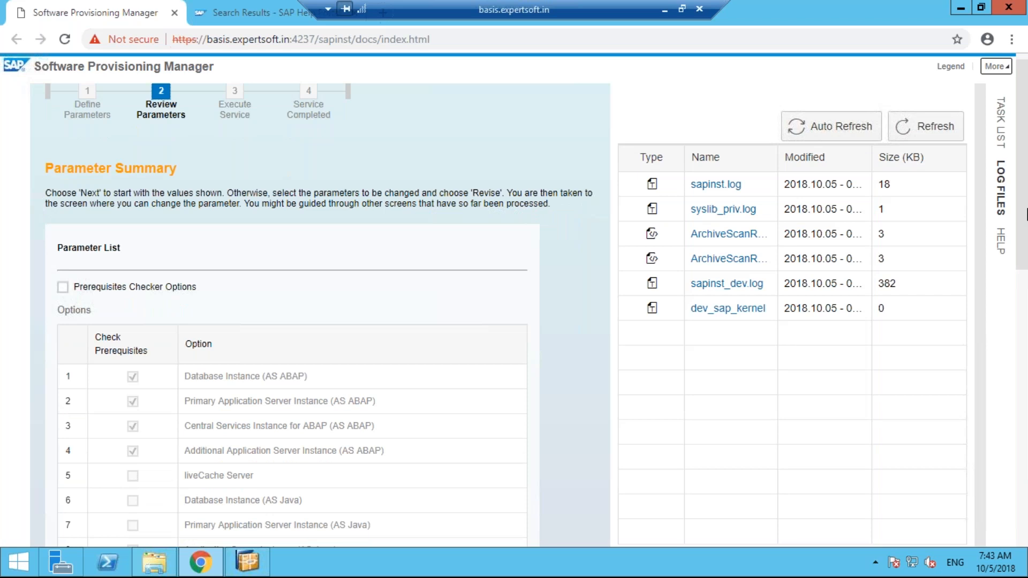
scroll(136, 336, down, 1)
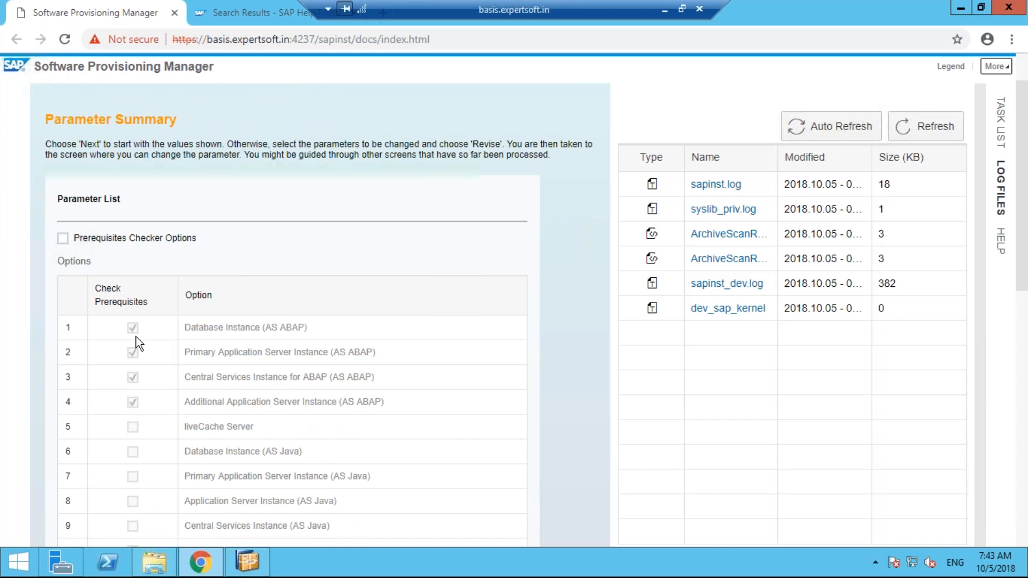
drag(1021, 279, 1022, 474)
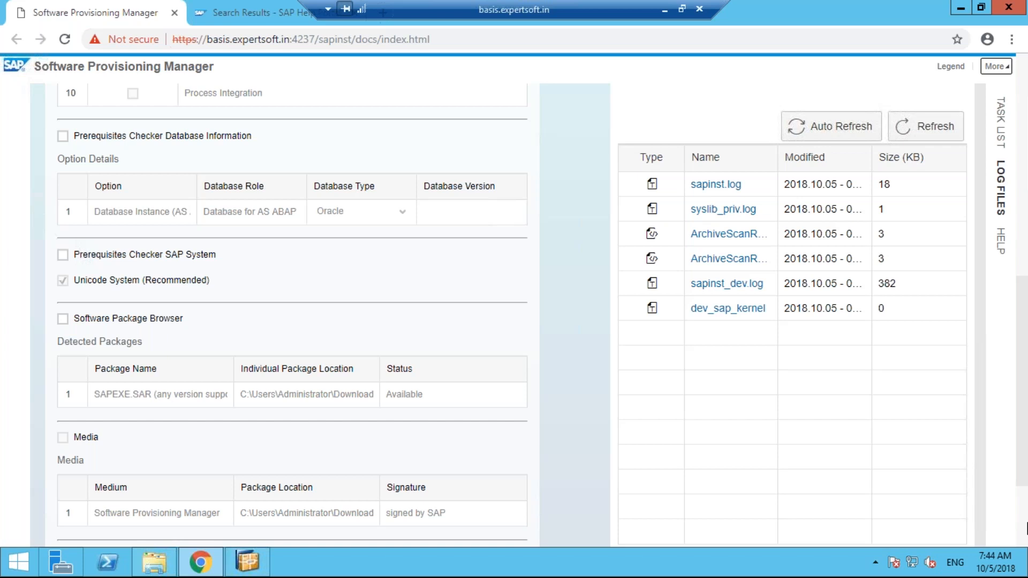
scroll(1026, 528, down, 3)
click(64, 417)
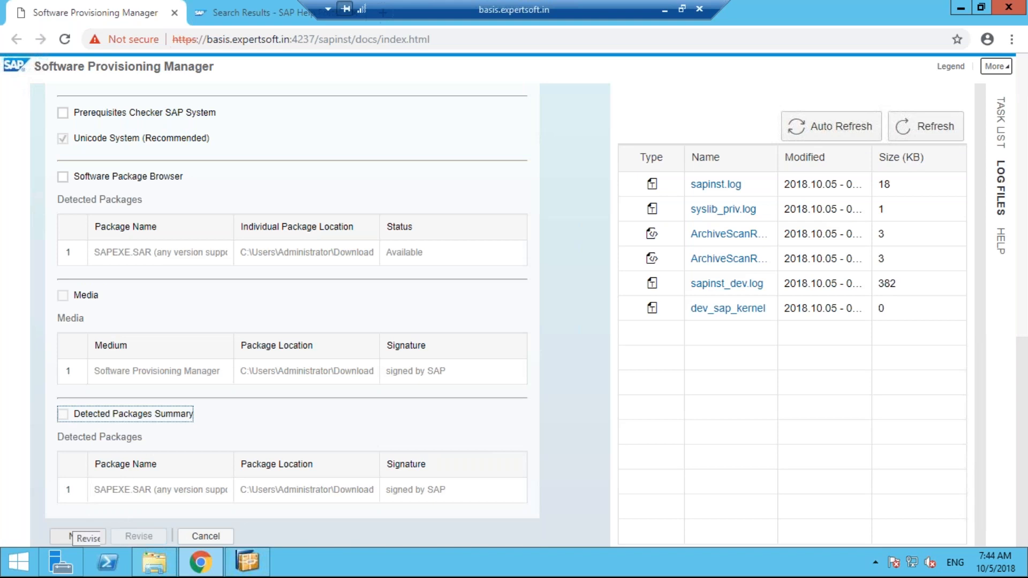
click(70, 535)
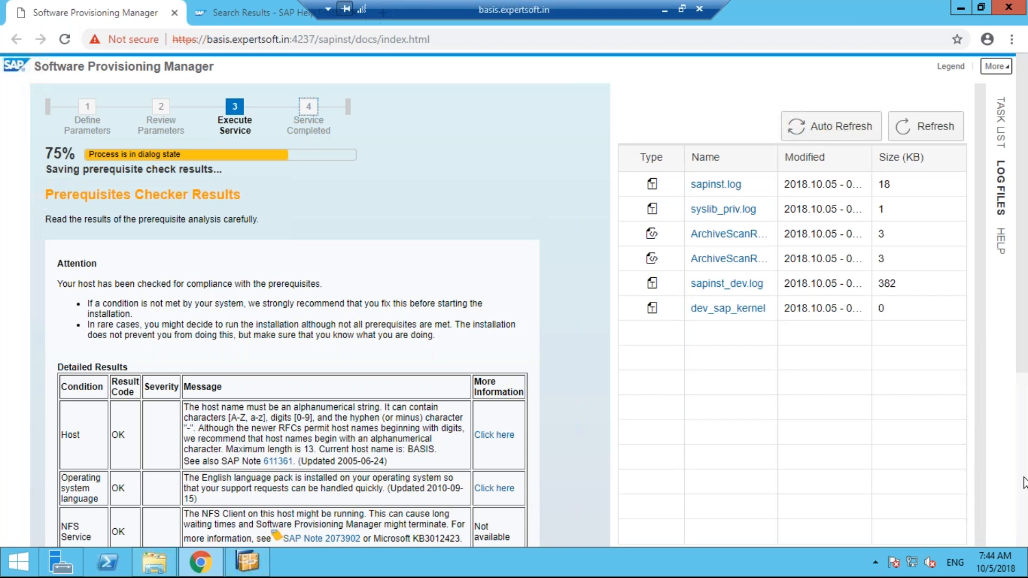
scroll(1024, 482, down, 5)
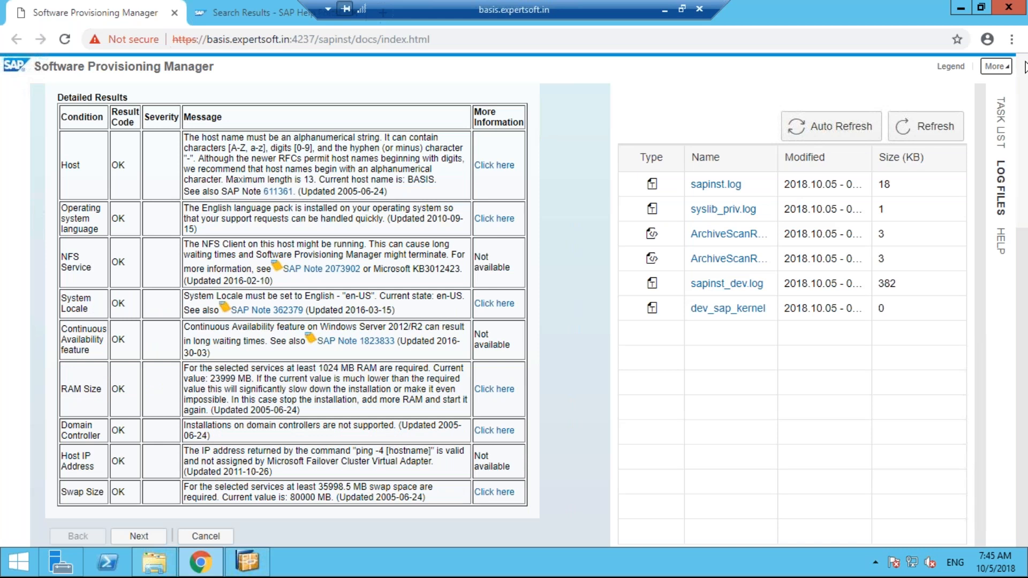
scroll(105, 305, up, 5)
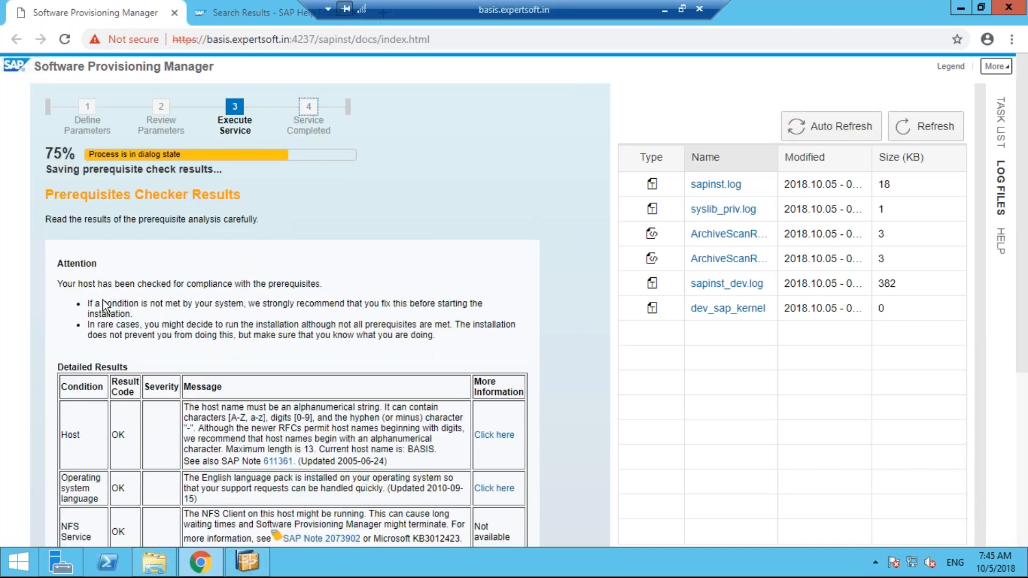
drag(61, 387, 115, 432)
click(115, 431)
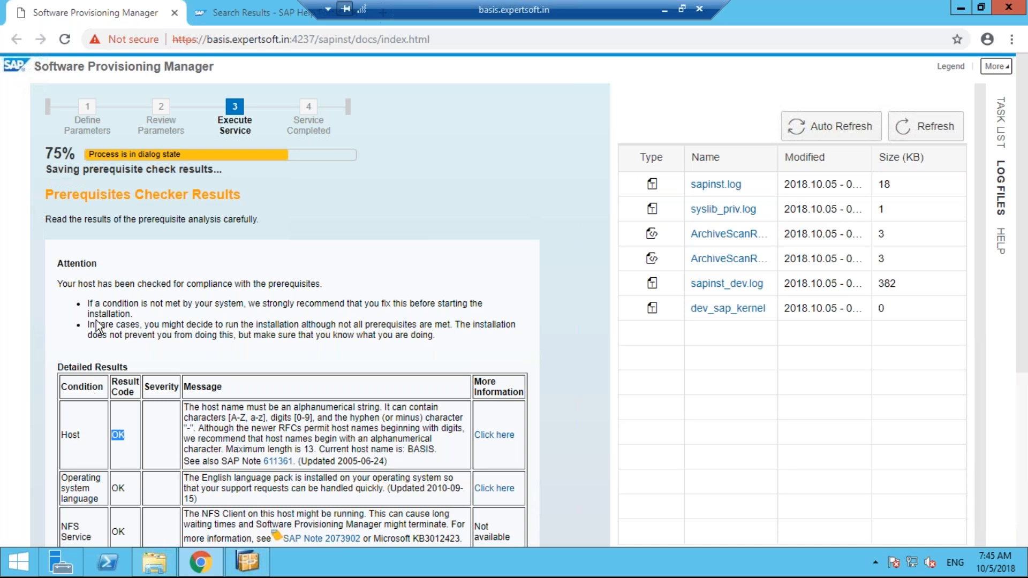
drag(87, 304, 143, 316)
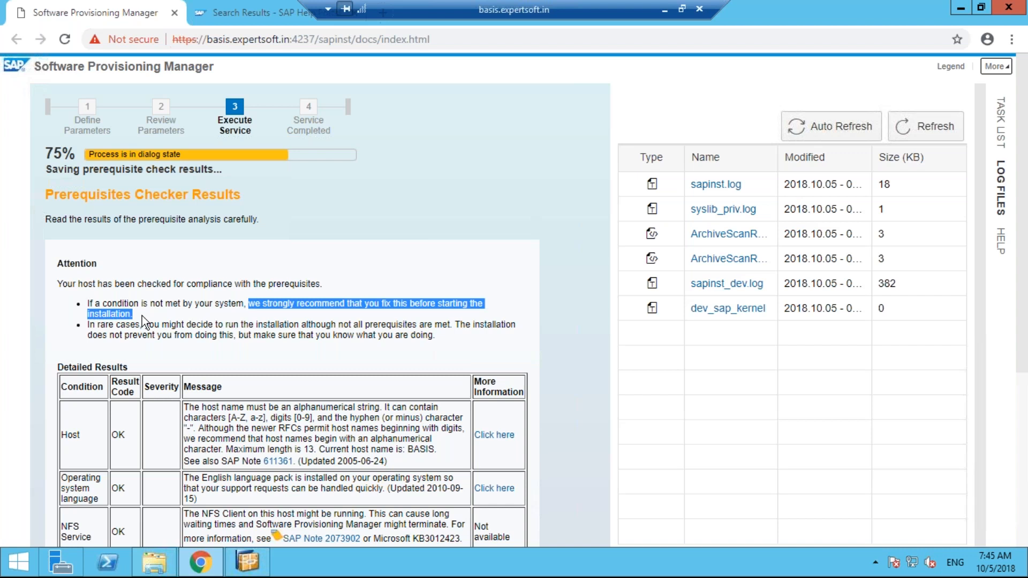
drag(108, 324, 224, 338)
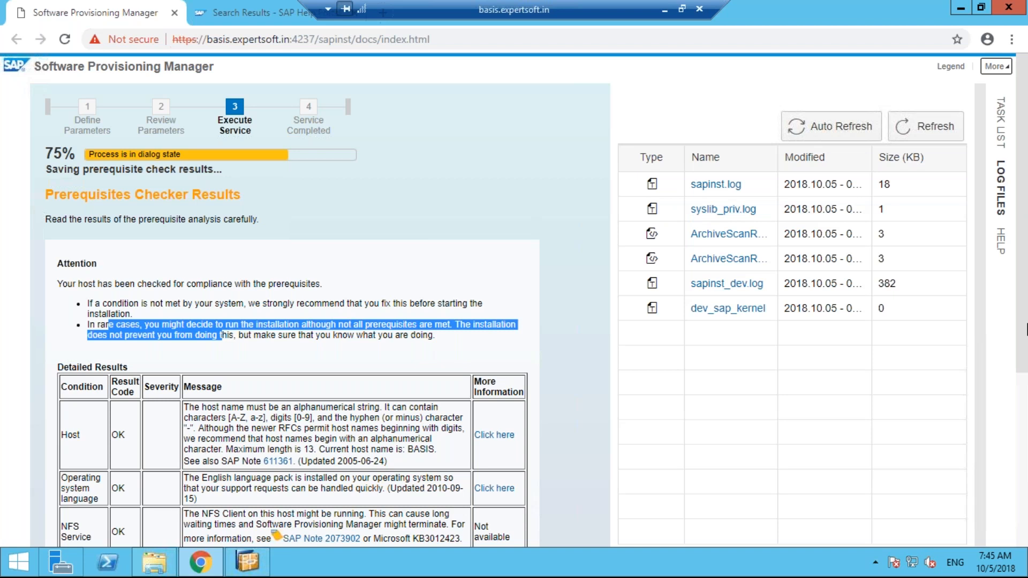
scroll(1027, 331, down, 1)
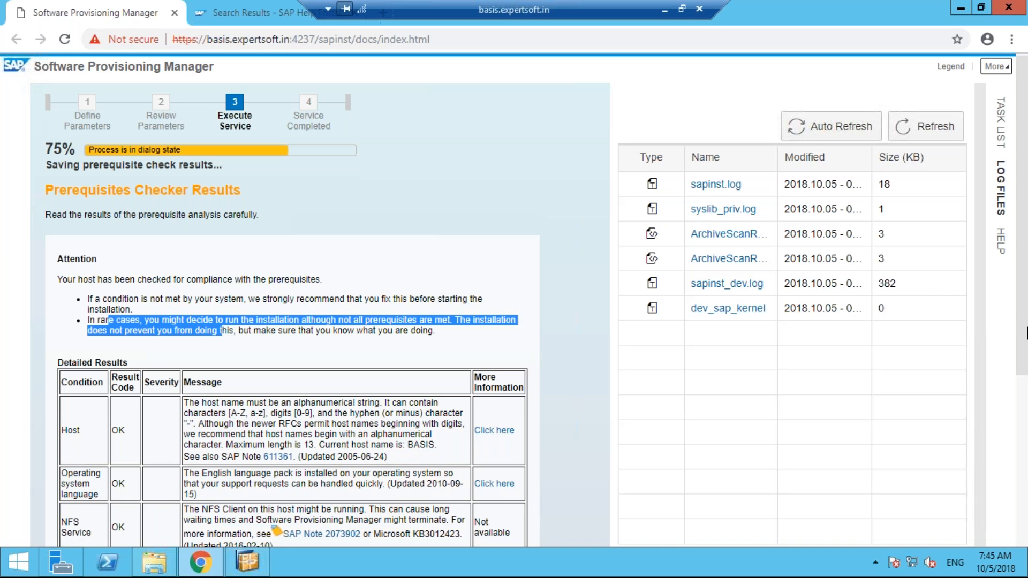
scroll(67, 397, down, 3)
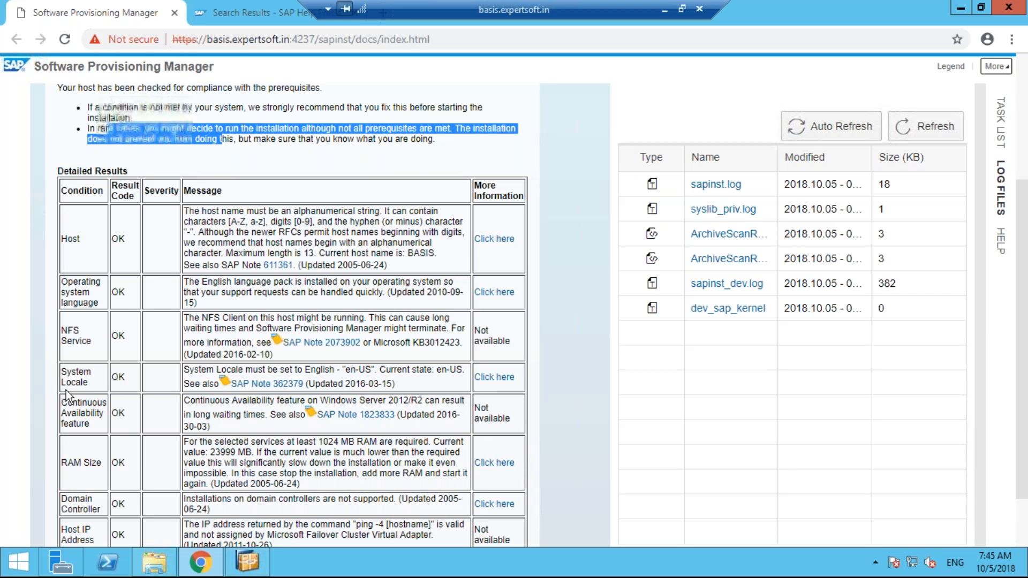
click(317, 252)
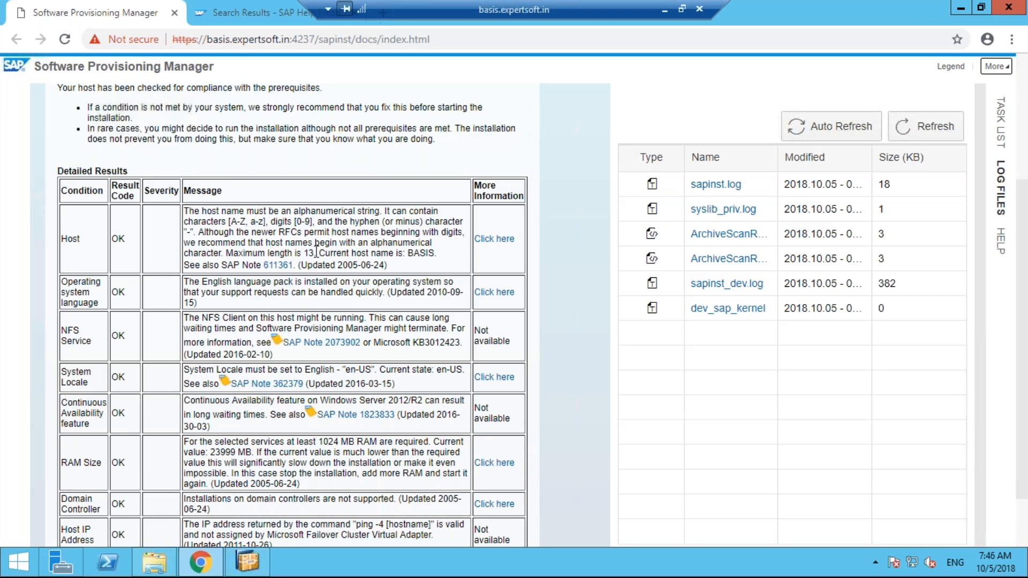
drag(317, 252, 226, 252)
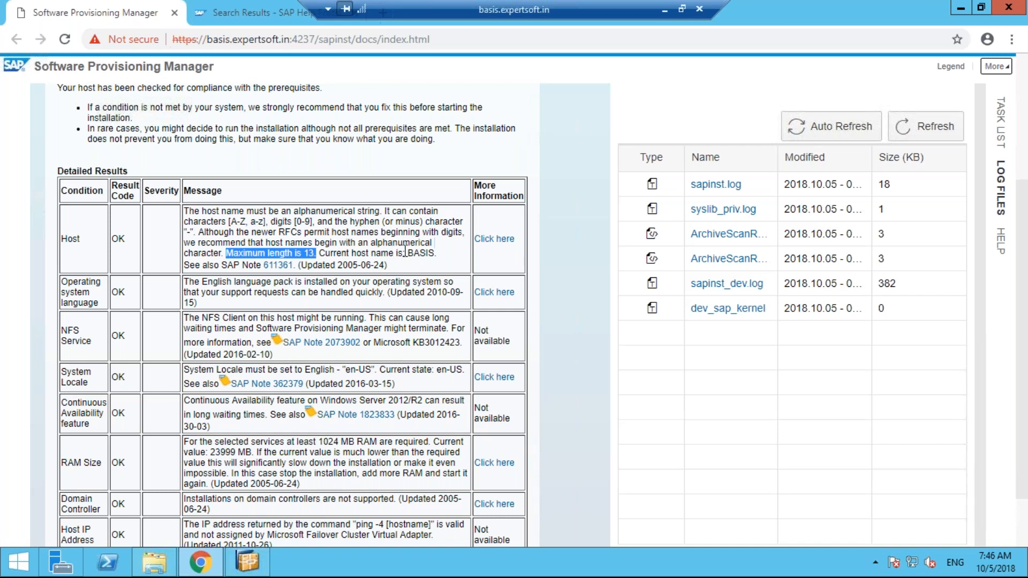
drag(405, 251, 438, 251)
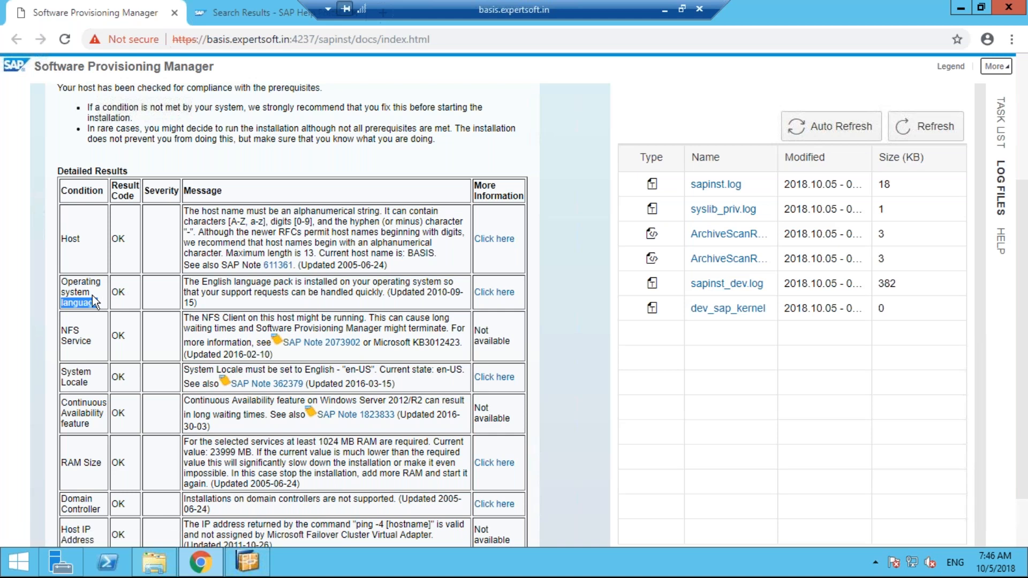
drag(105, 304, 52, 277)
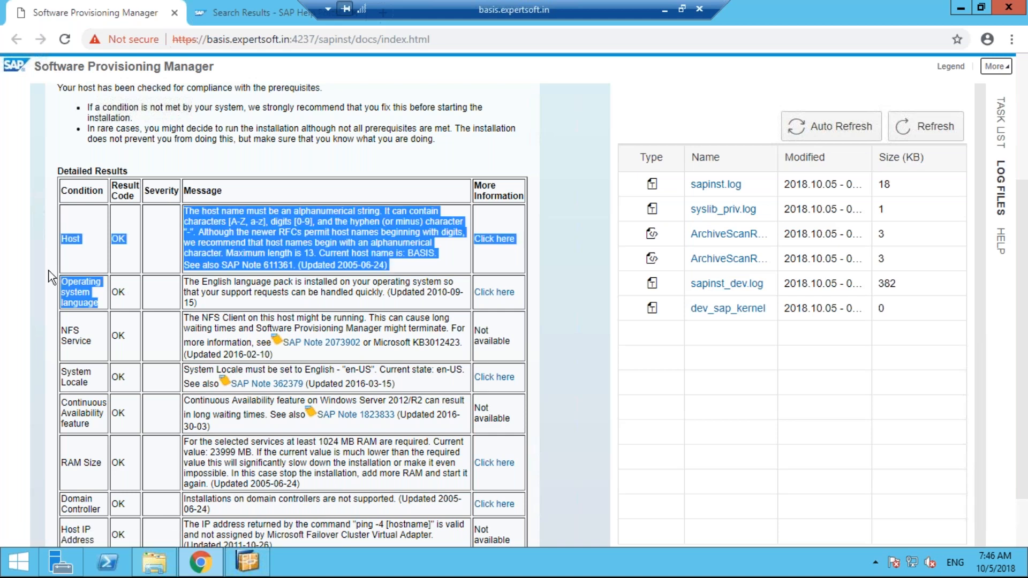
drag(52, 278, 51, 188)
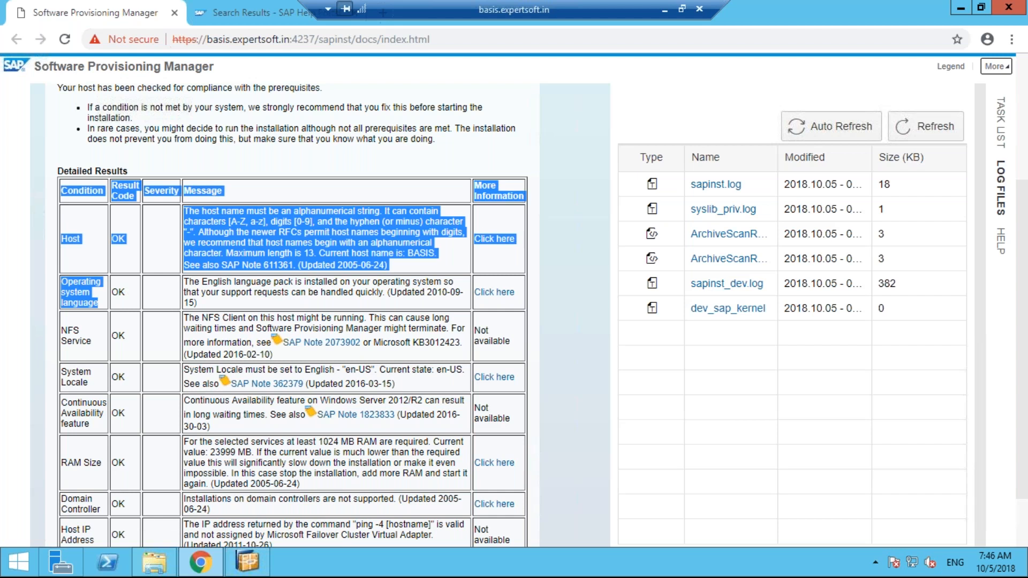
drag(63, 330, 94, 412)
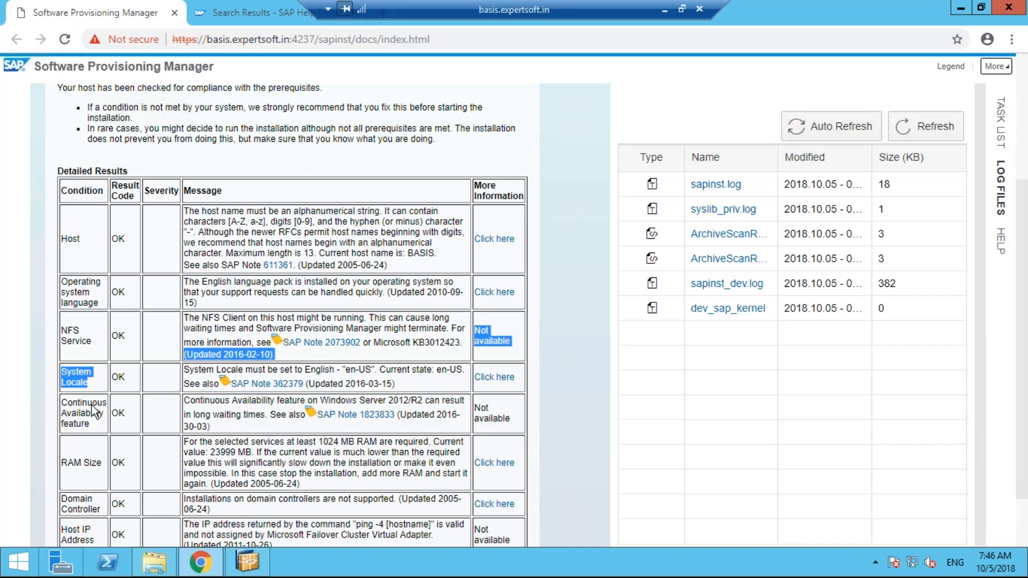
drag(95, 412, 213, 216)
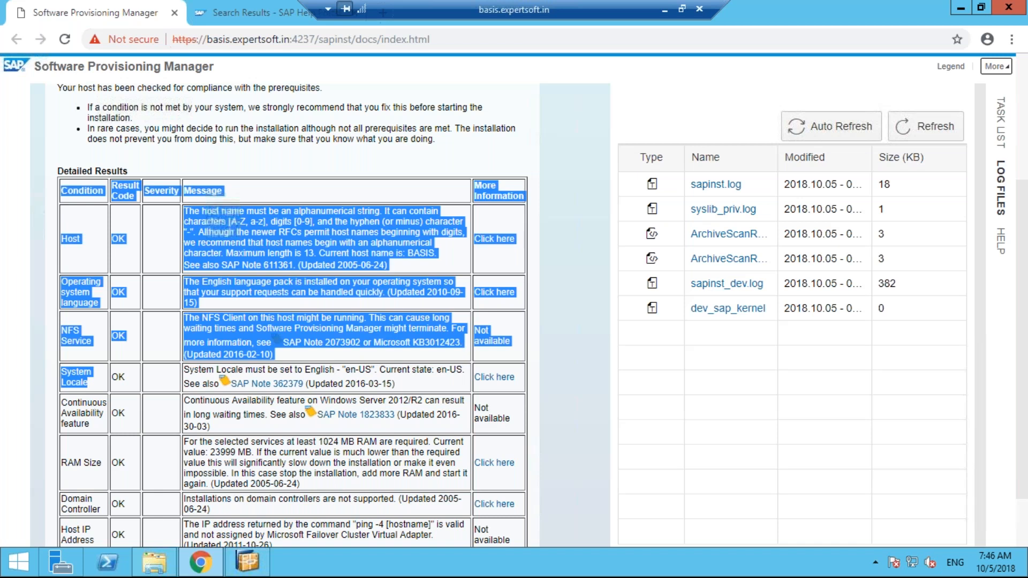
drag(214, 215, 79, 399)
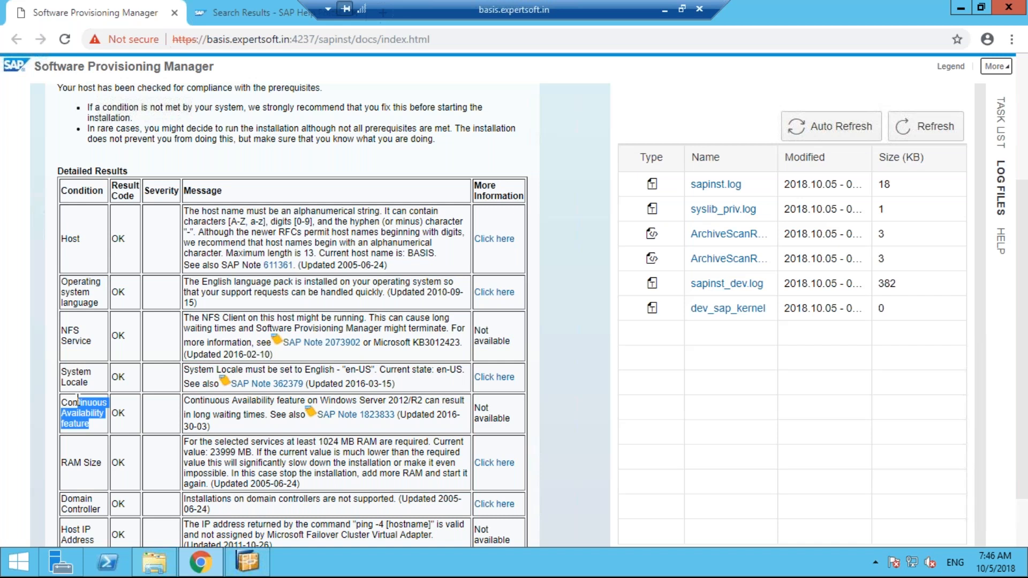
drag(67, 462, 101, 462)
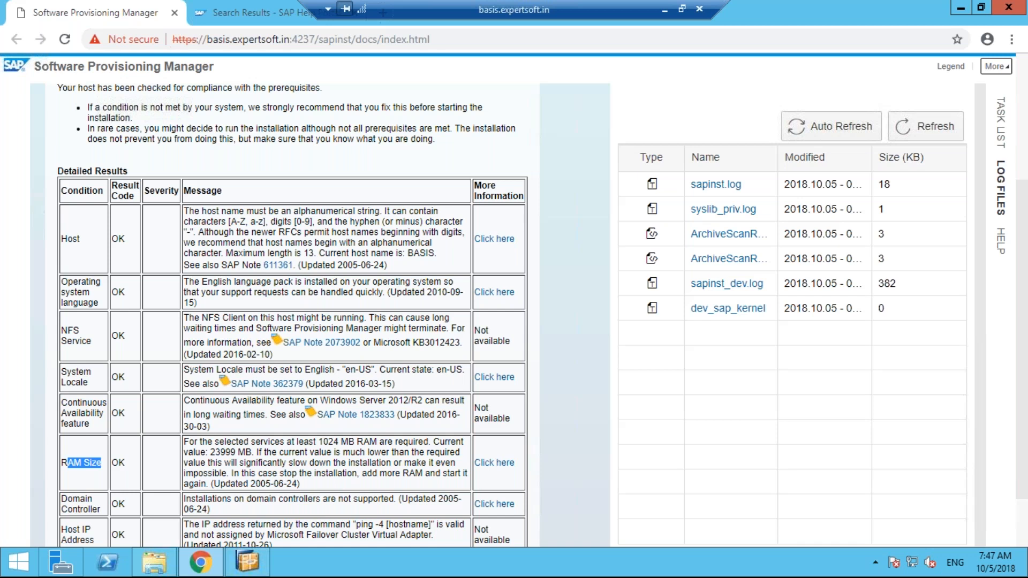
scroll(79, 480, down, 2)
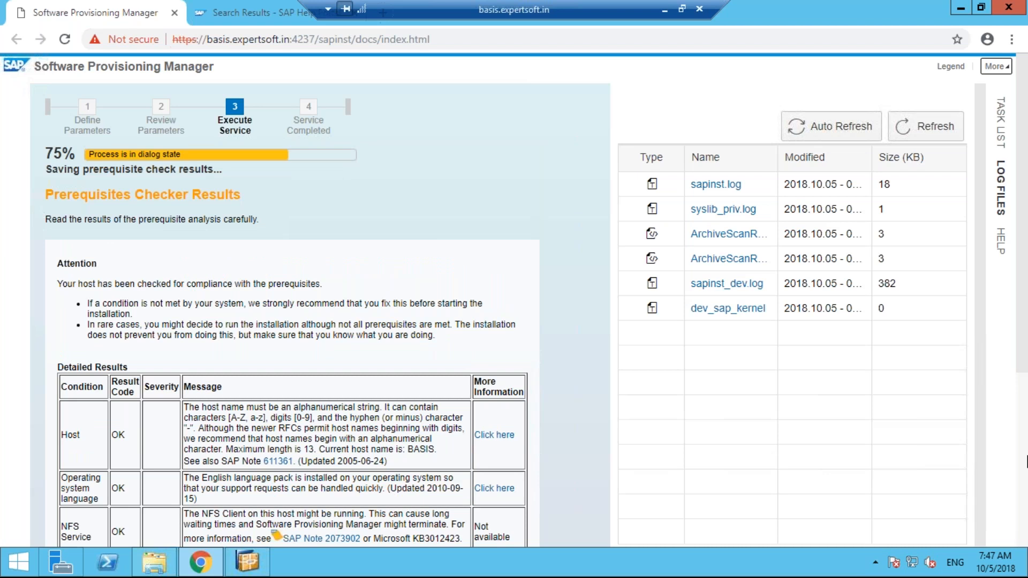
Accept the prerequisite checker results so the Prerequisites Check service finishes at 100%
scroll(87, 116, down, 5)
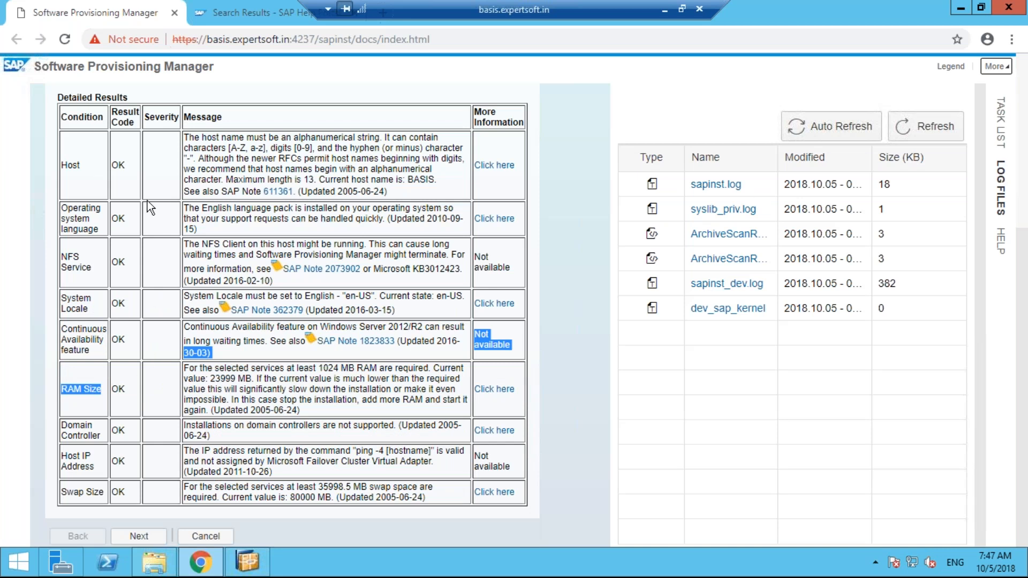
click(138, 537)
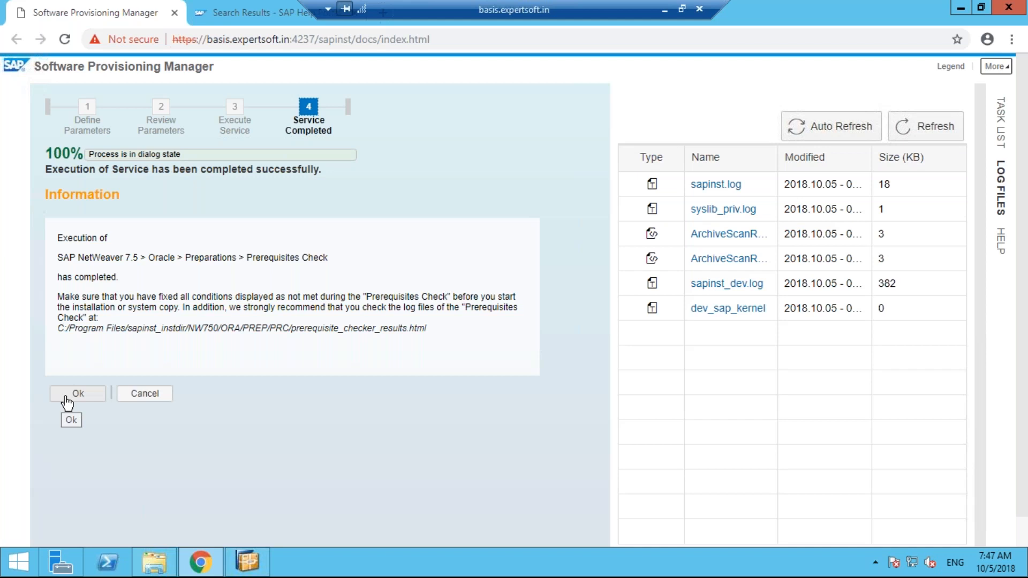
Acknowledge the completed SAP NetWeaver 7.5 Oracle Prerequisites Check message
click(67, 397)
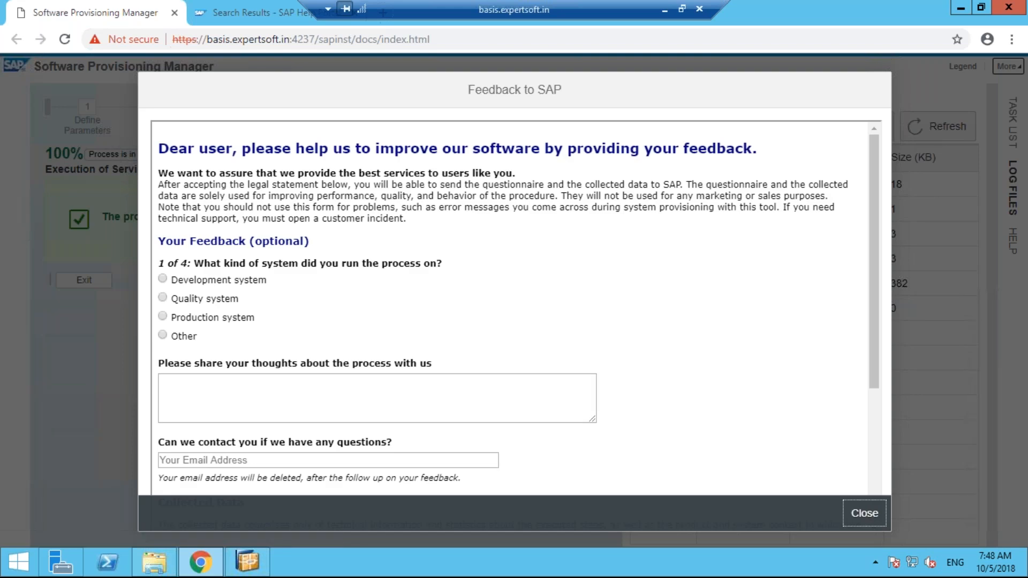
Answer the Feedback to SAP survey with Development system and Yes for runtime expectations
click(165, 280)
click(165, 280)
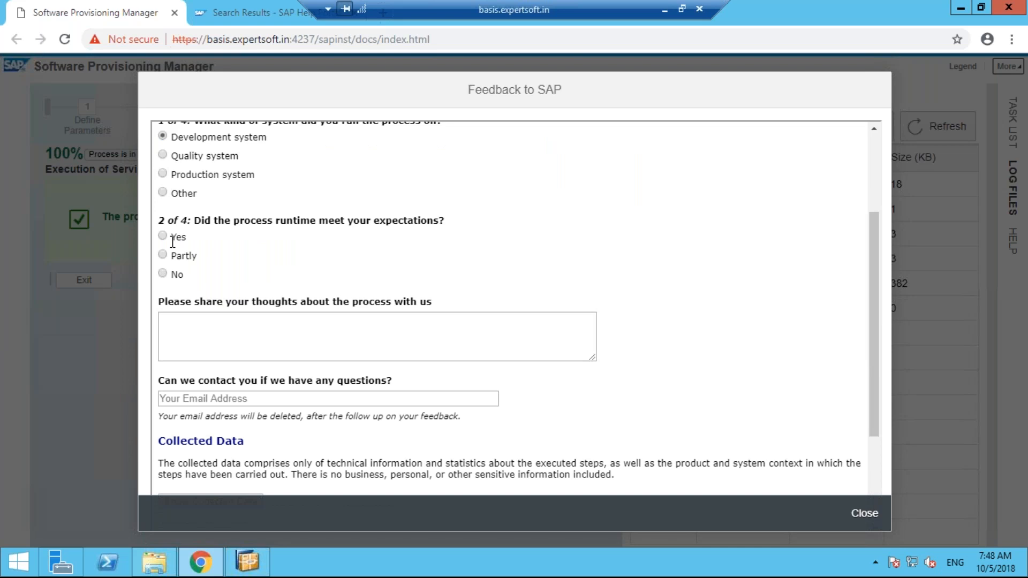
click(173, 239)
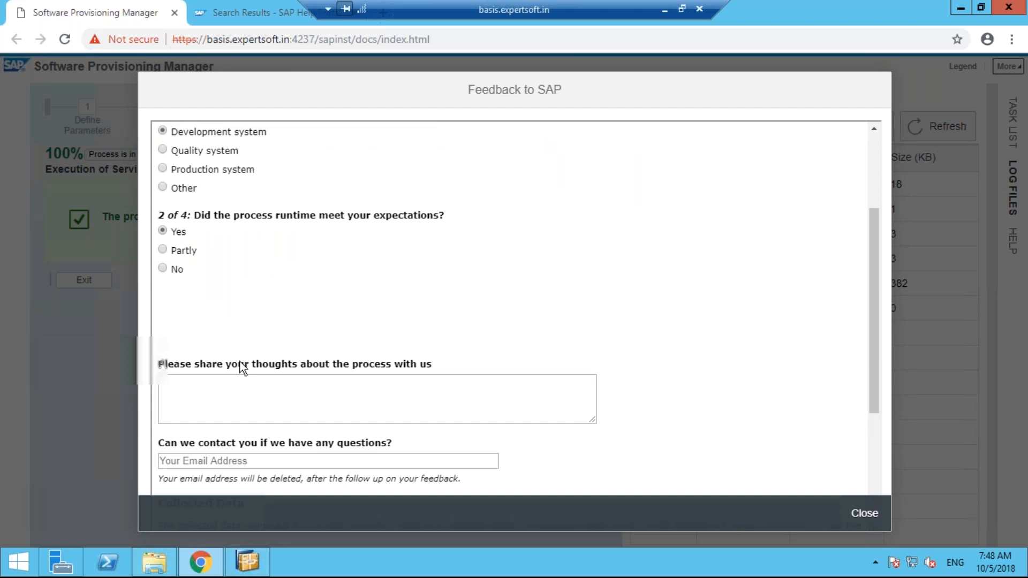
scroll(240, 362, down, 2)
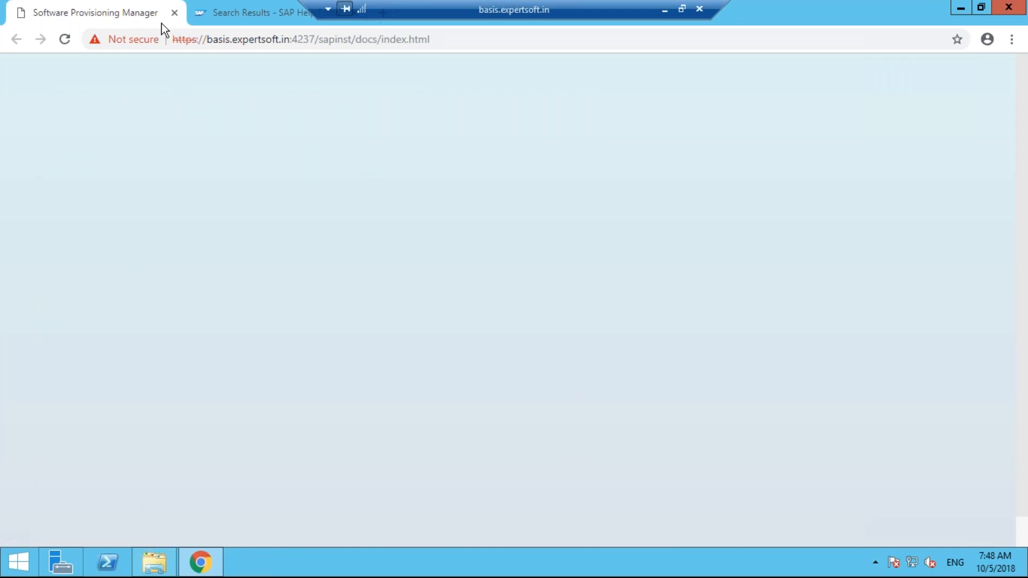
Reload the unreachable installer page twice, then bring the Downloads\SWPM folder window forward
click(65, 40)
click(65, 40)
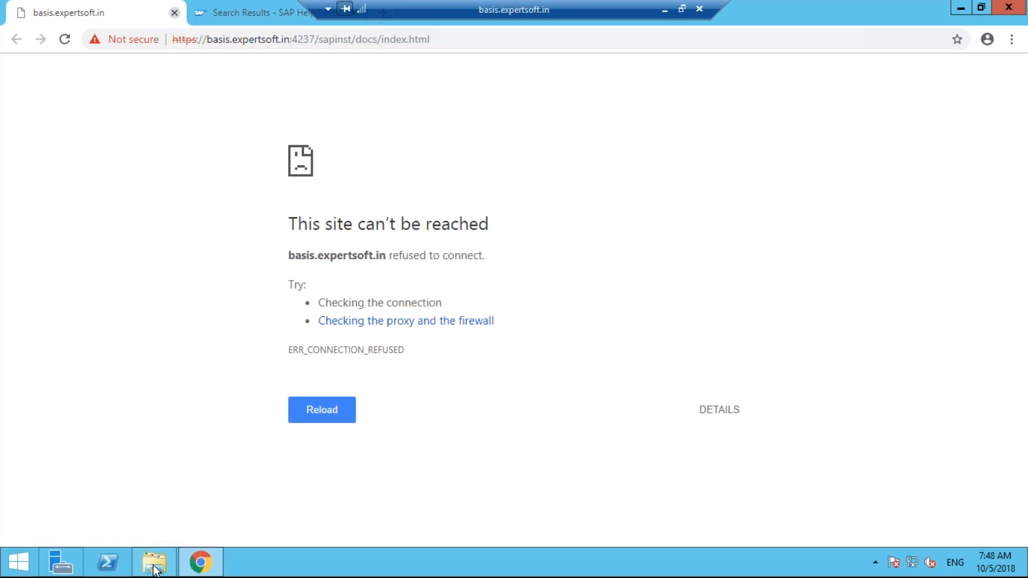
key(ctrl+Tab)
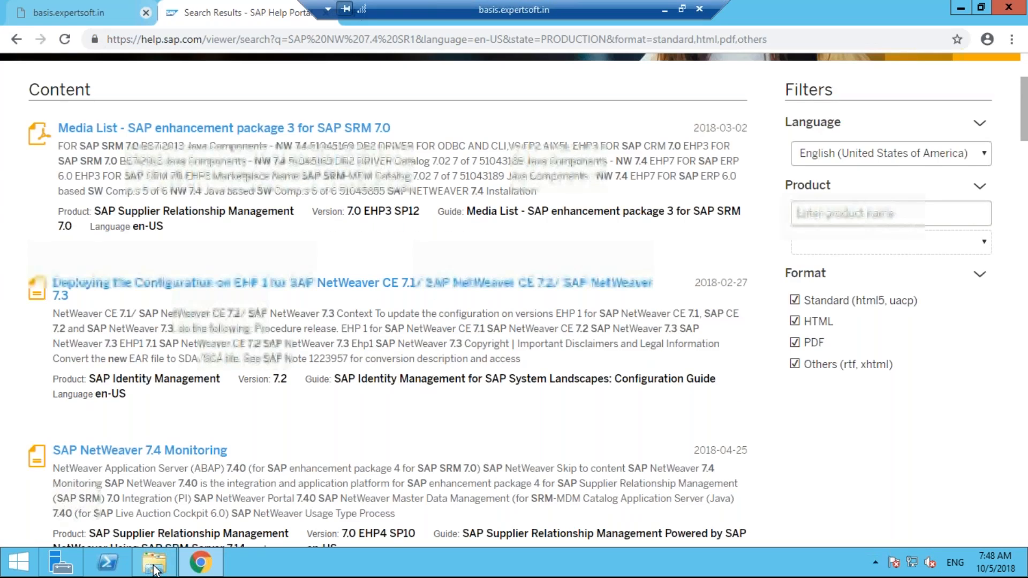
click(155, 566)
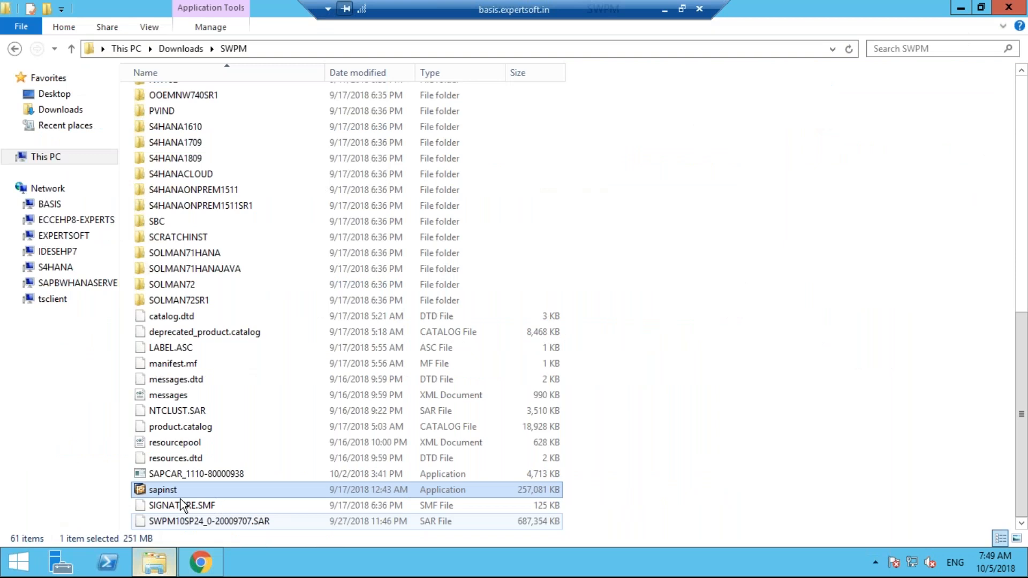
Run sapinst from Downloads\SWPM and return to Chrome once the Welcome page loads
key(Return)
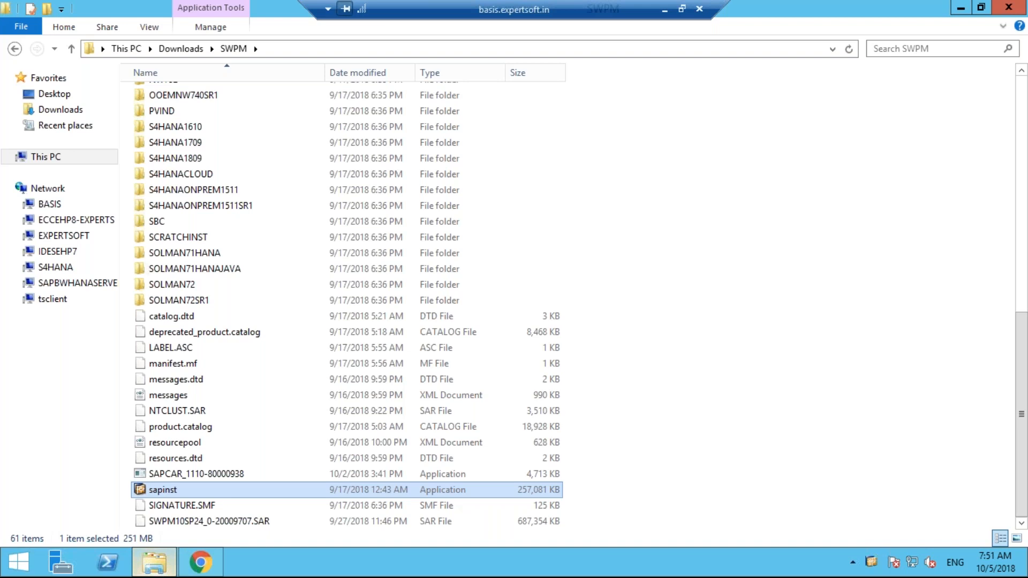
key(alt+Tab)
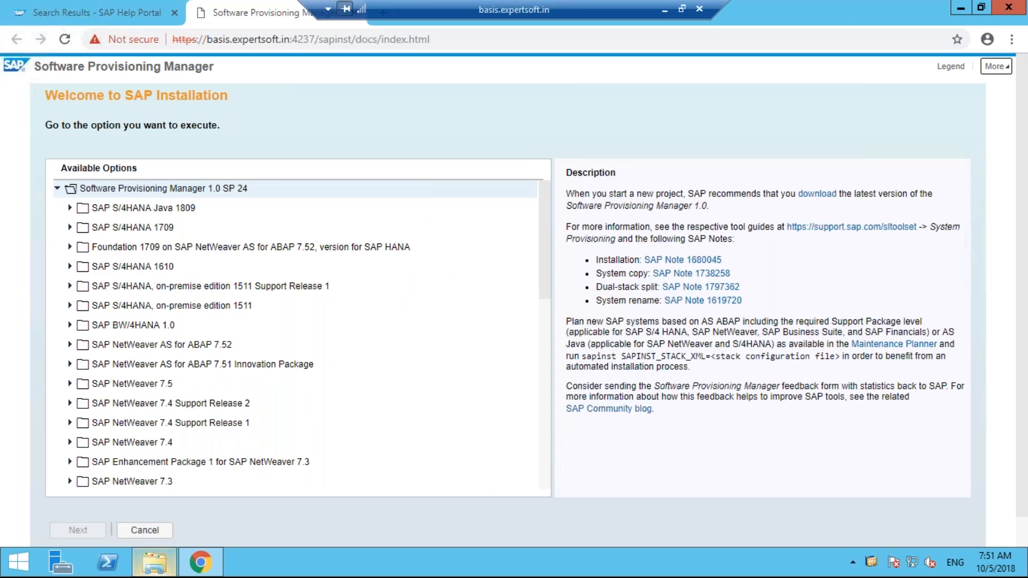
Select SAP NetWeaver 7.5 > Oracle > Installation > Application Server ABAP > Standard System
click(70, 383)
scroll(542, 300, down, 1)
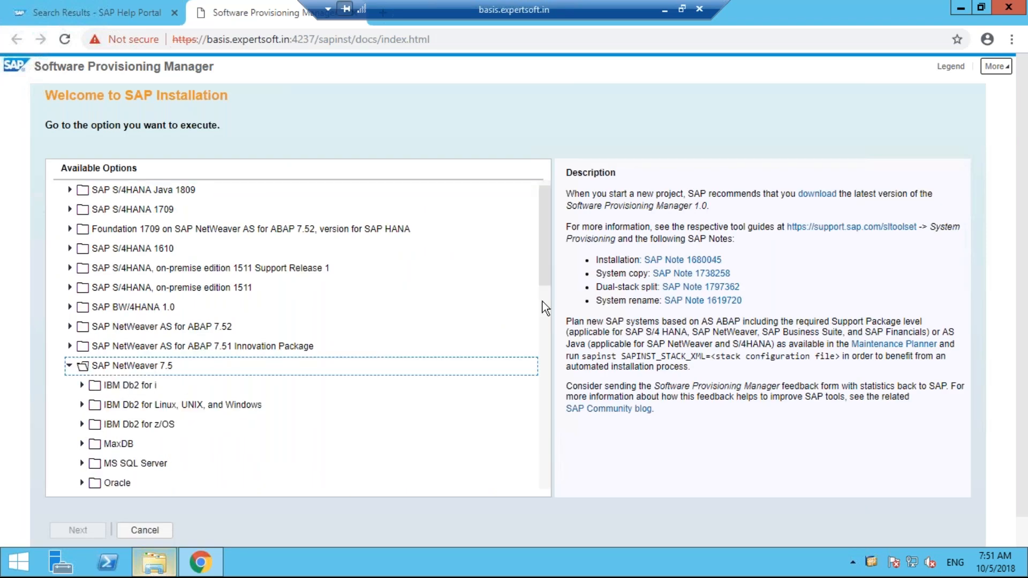
scroll(542, 301, down, 3)
click(81, 333)
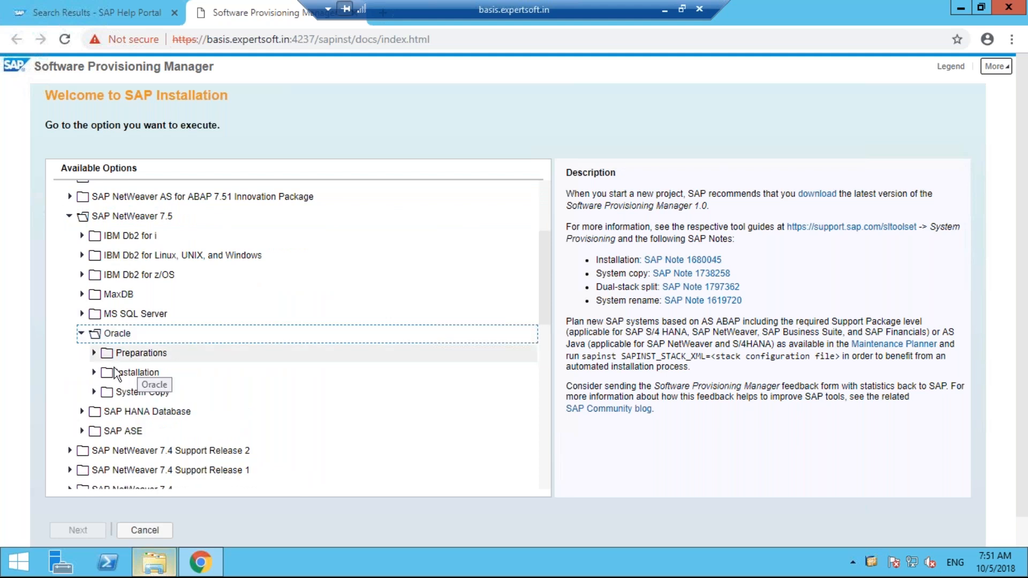
click(94, 373)
click(95, 373)
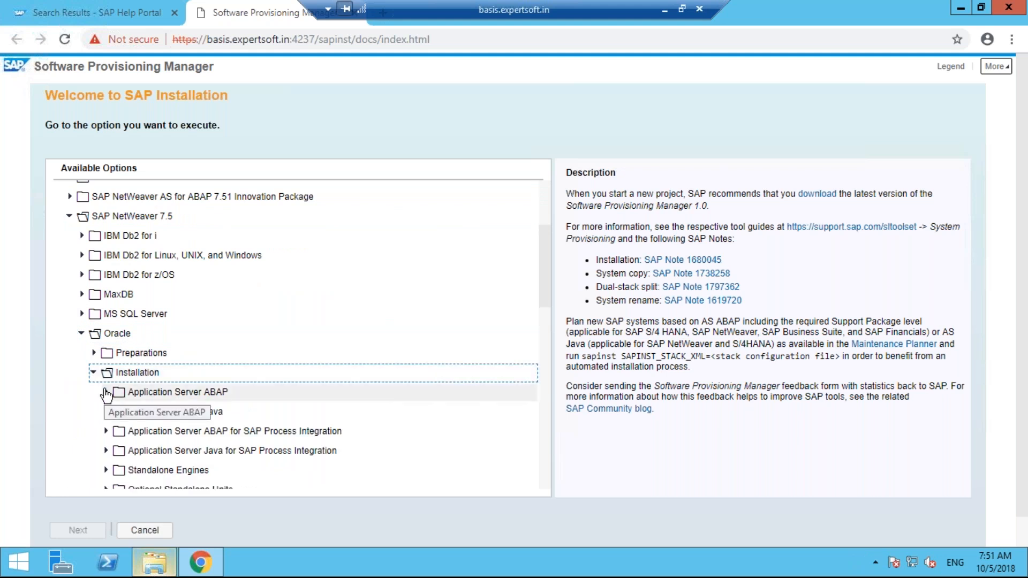
click(106, 392)
click(106, 393)
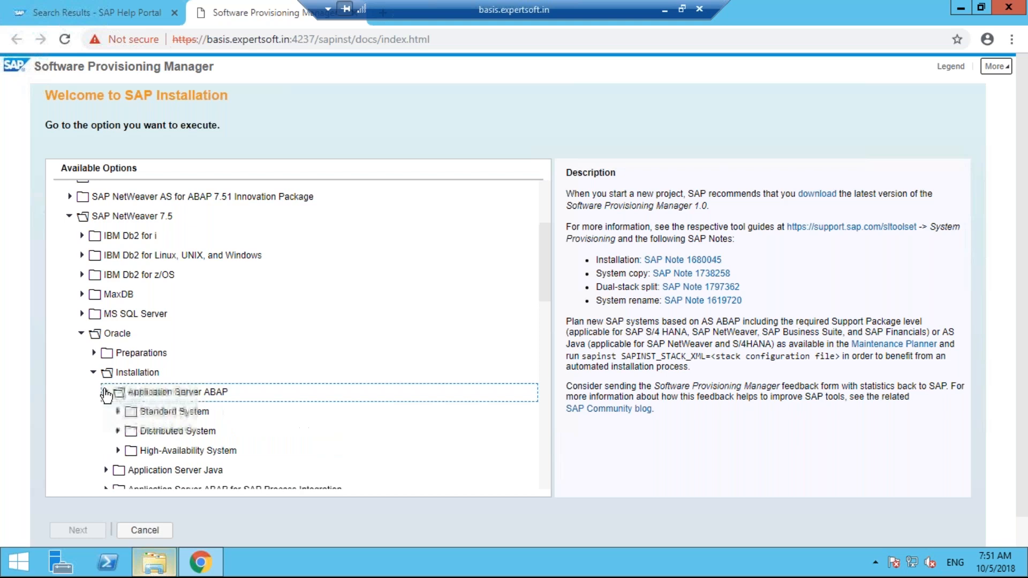
click(160, 417)
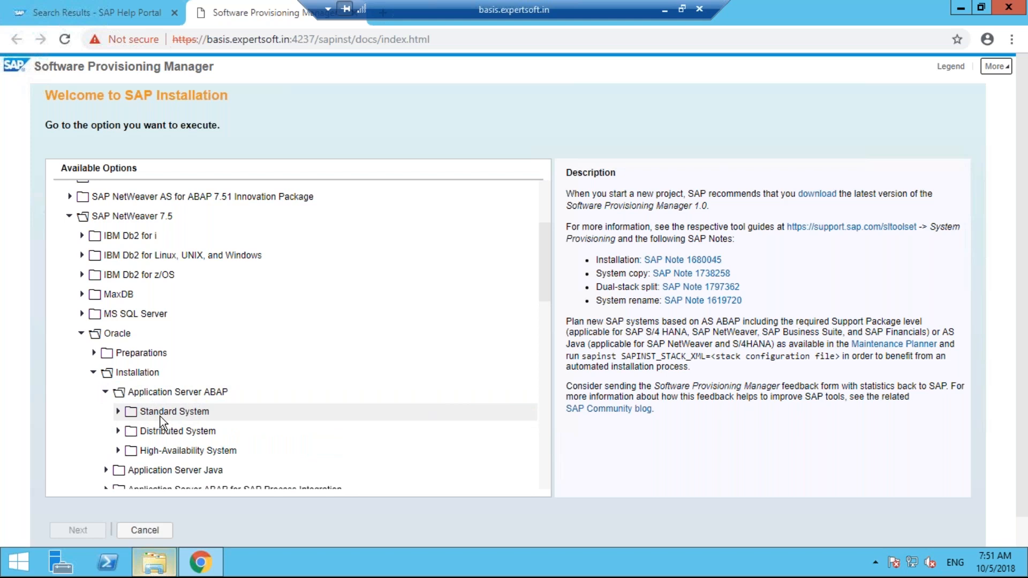
click(160, 417)
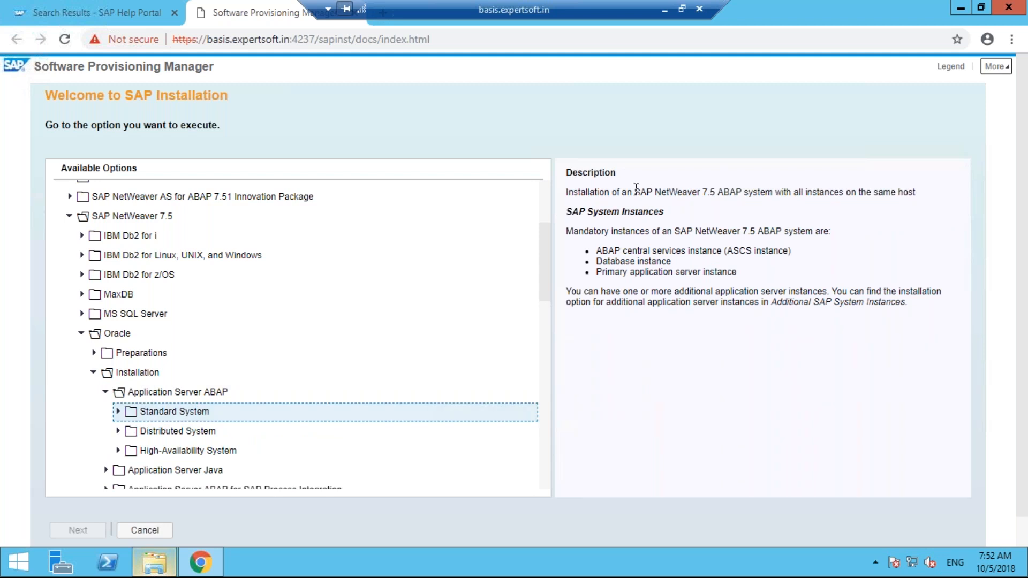
Highlight the Standard System's mandatory ASCS, database and primary application server instance bullets
drag(580, 192, 917, 194)
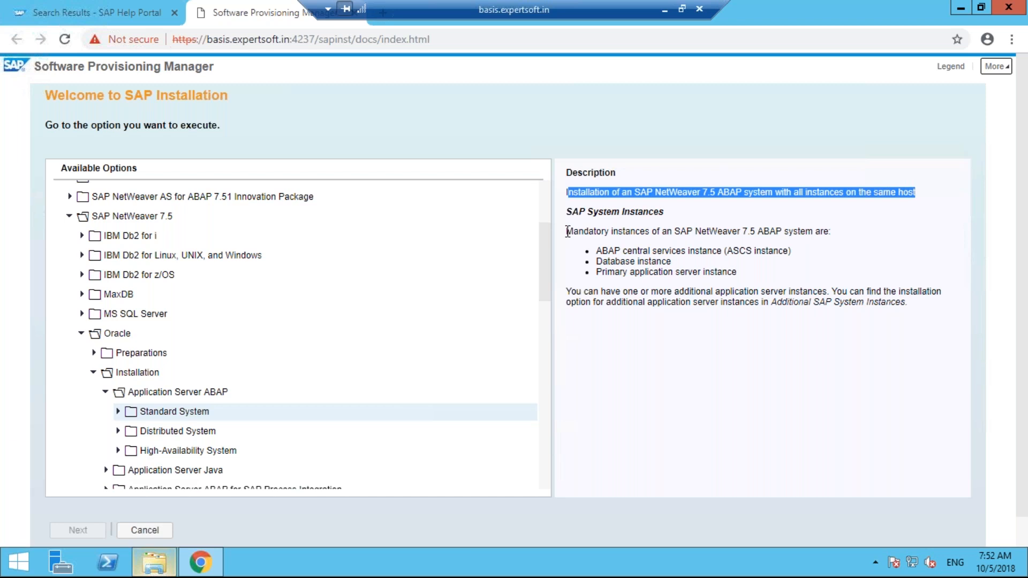
click(598, 232)
drag(566, 231, 831, 231)
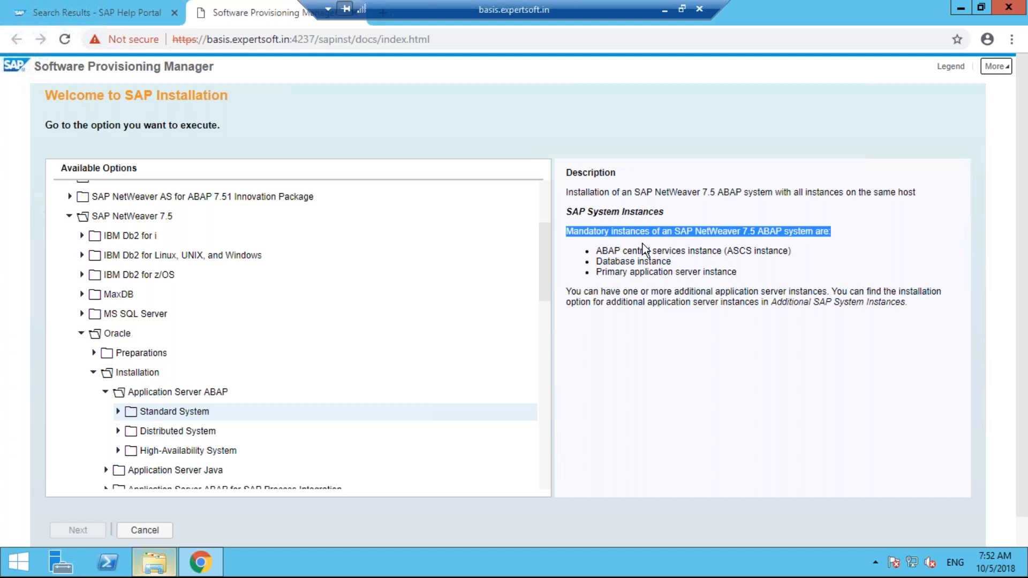
click(602, 249)
drag(597, 252, 819, 255)
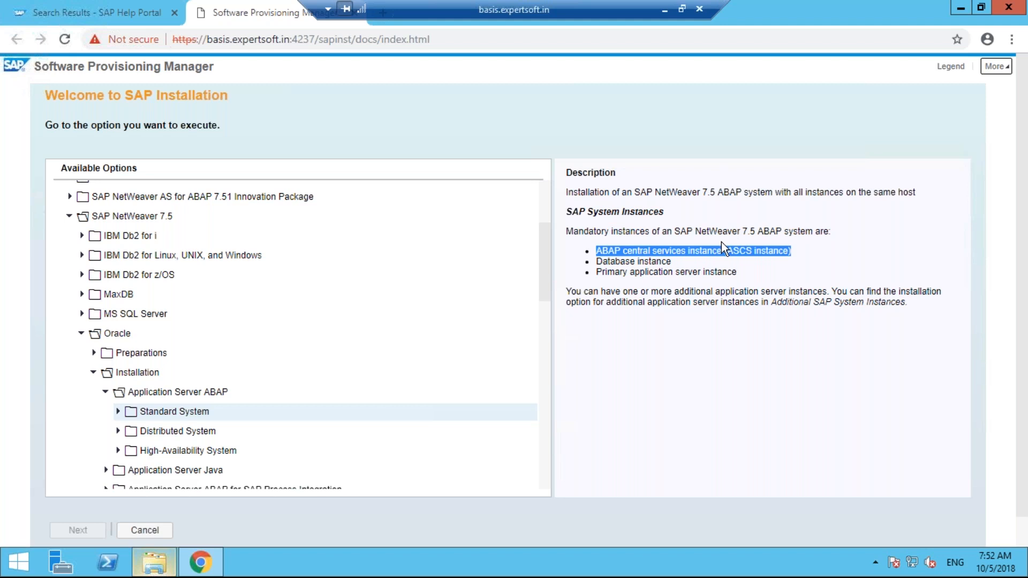
drag(673, 263, 596, 251)
drag(738, 273, 591, 240)
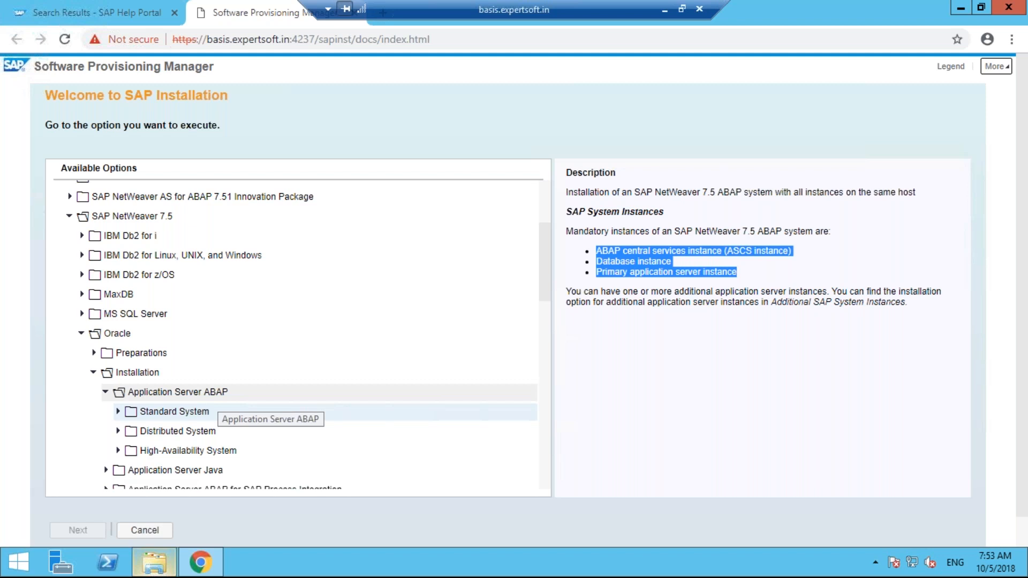
click(169, 432)
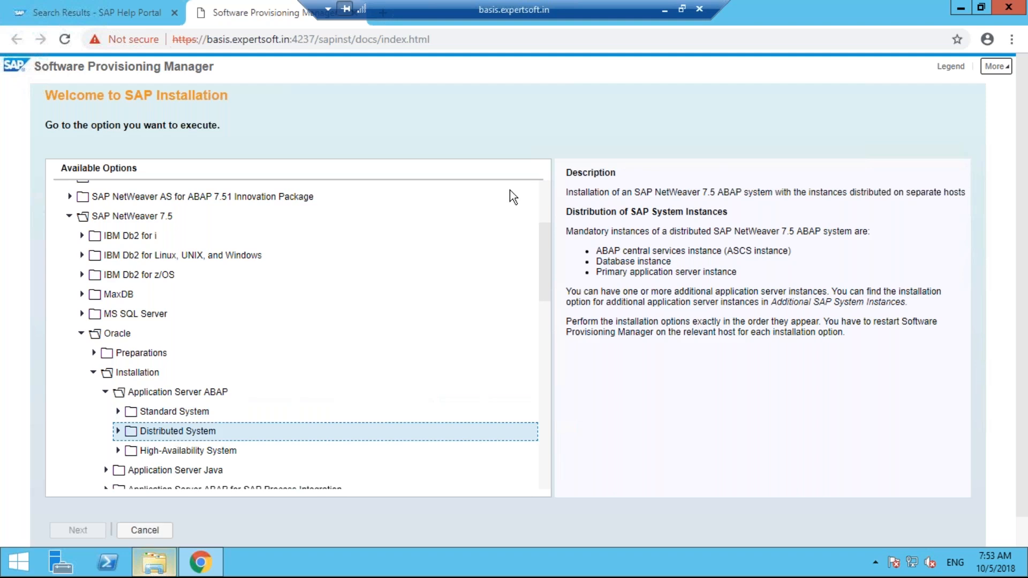
Highlight the Distributed System's mandatory instances and 'distributed on separate hosts', then select High-Availability System
drag(566, 192, 967, 194)
click(887, 194)
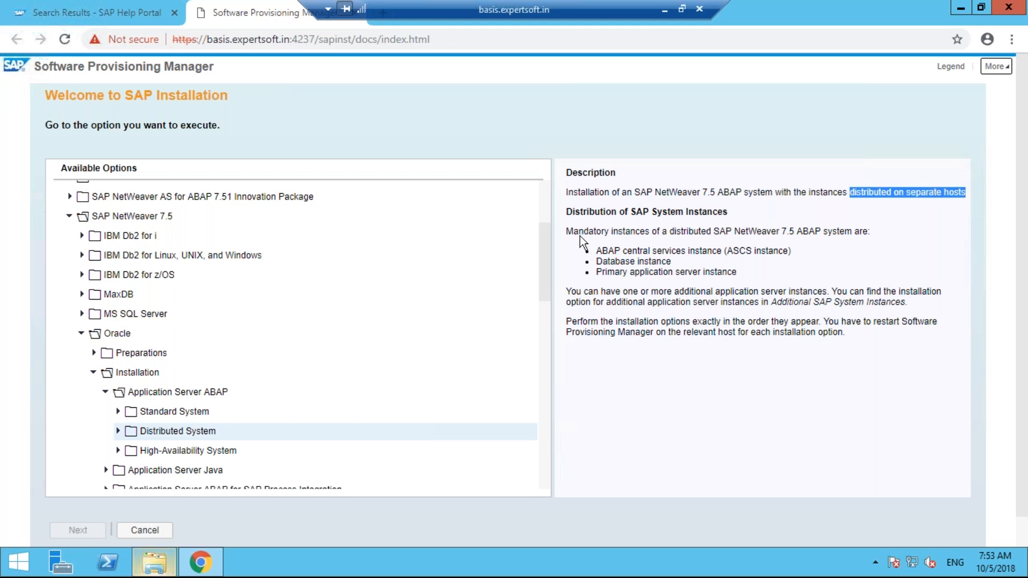
drag(567, 231, 792, 251)
drag(603, 261, 706, 278)
click(633, 272)
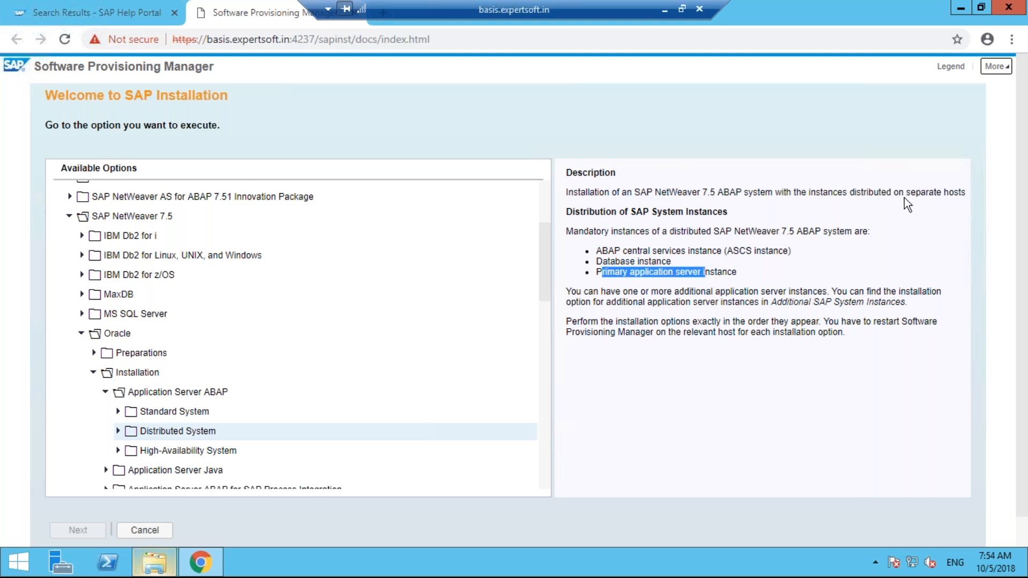
drag(851, 192, 968, 195)
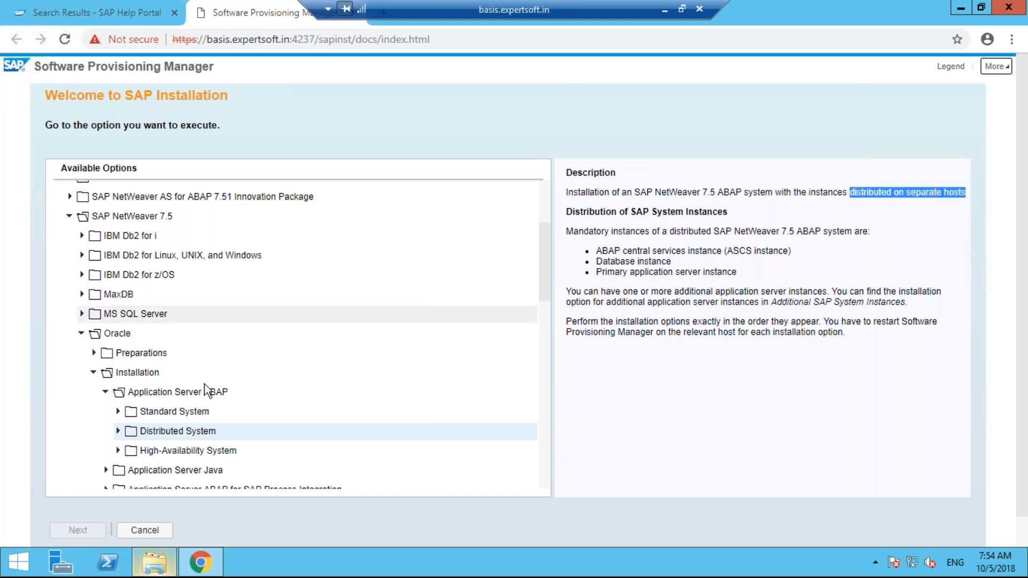
click(184, 450)
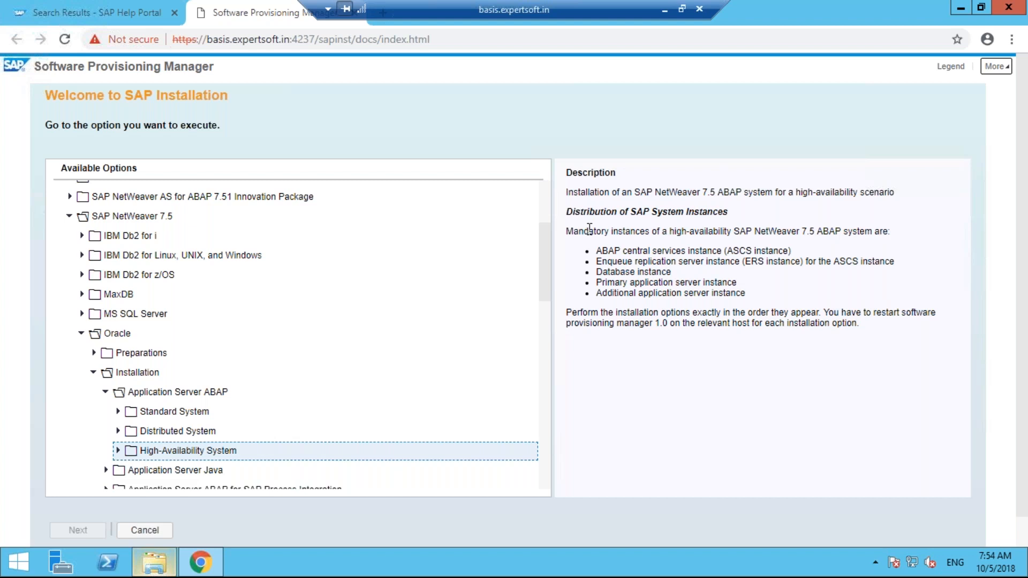
Highlight the five High-Availability instance bullets, then go back to the Distributed System description
drag(596, 251, 784, 250)
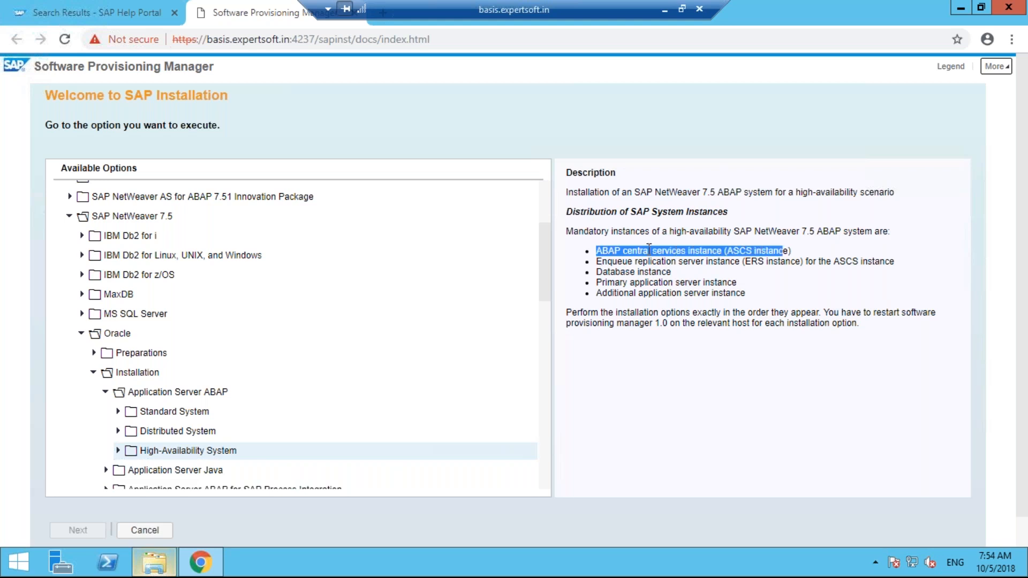
click(649, 249)
drag(596, 261, 894, 266)
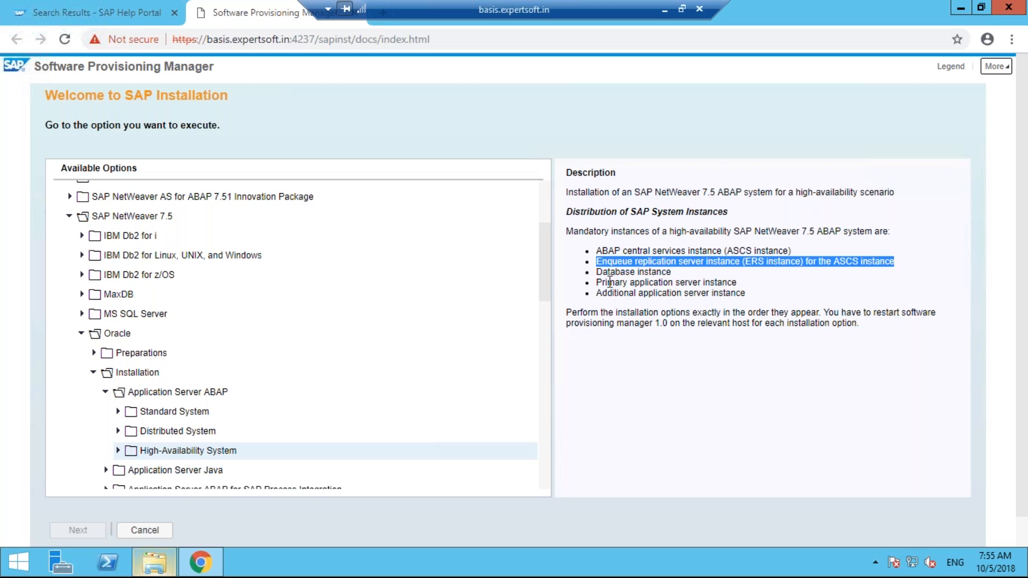
drag(598, 272, 657, 273)
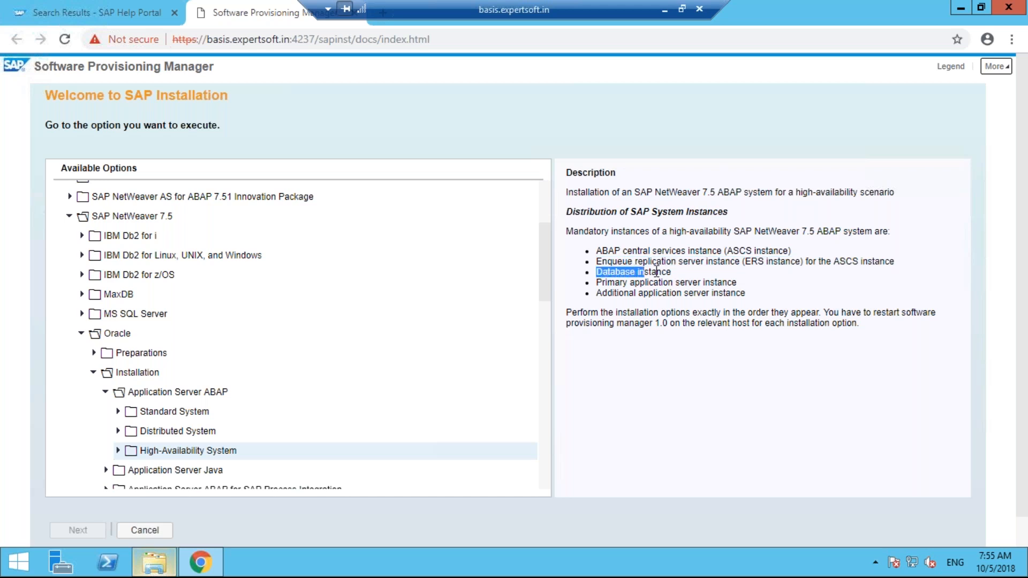
drag(597, 283, 742, 283)
drag(603, 296, 735, 295)
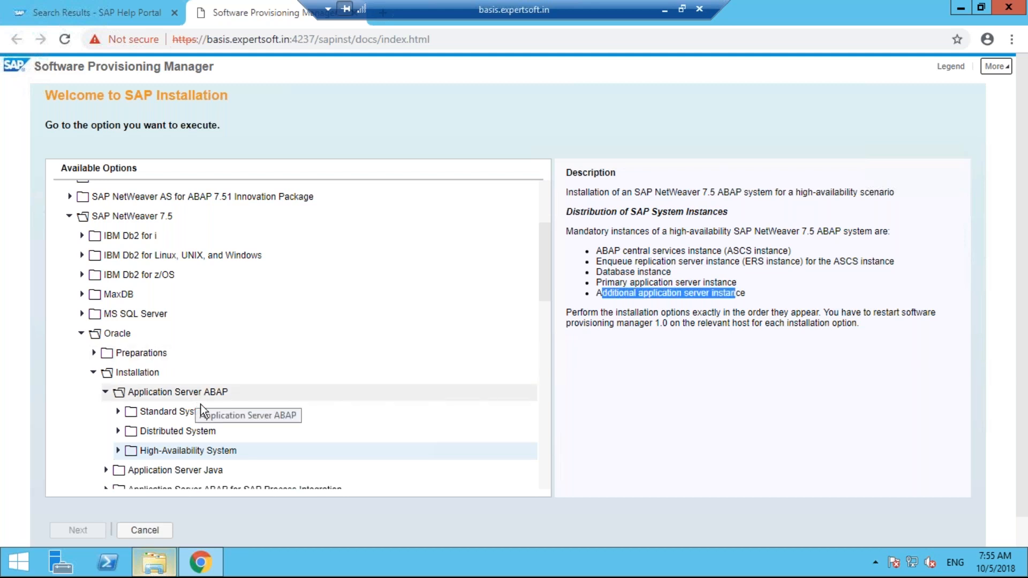
click(207, 435)
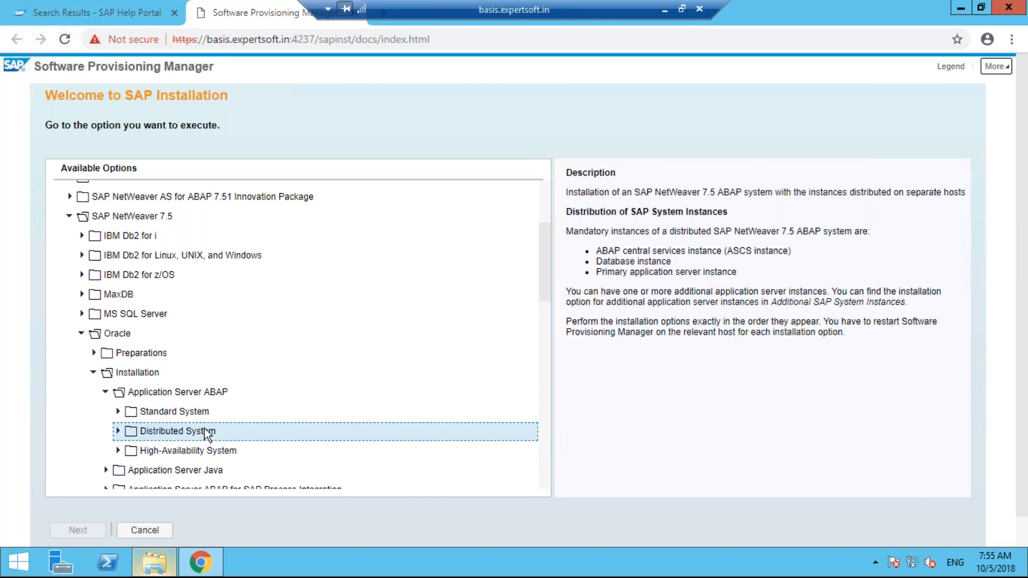
key(Up)
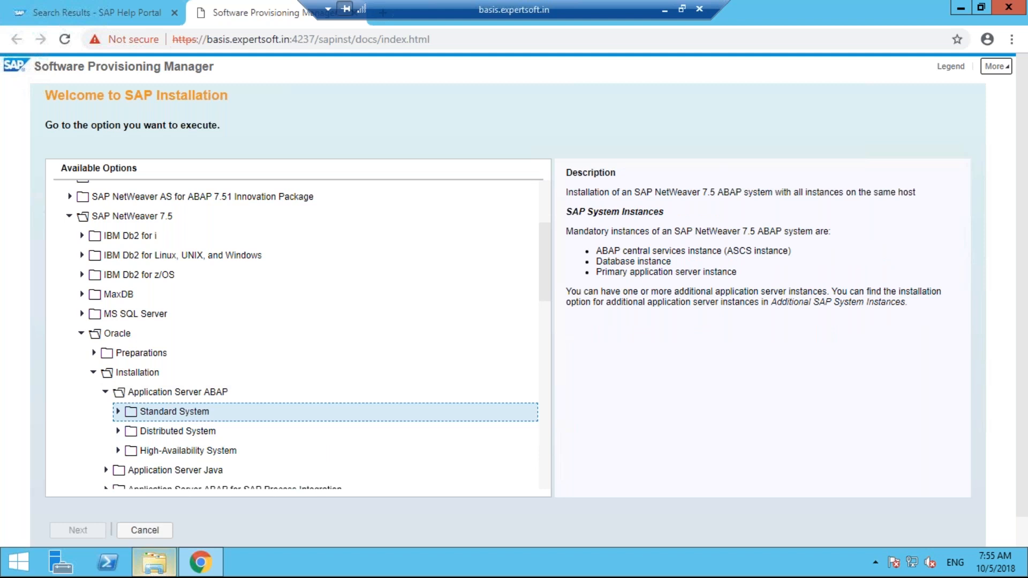
Pick the Standard System option inside the Standard System folder and continue to Parameter Settings
key(Down)
click(118, 412)
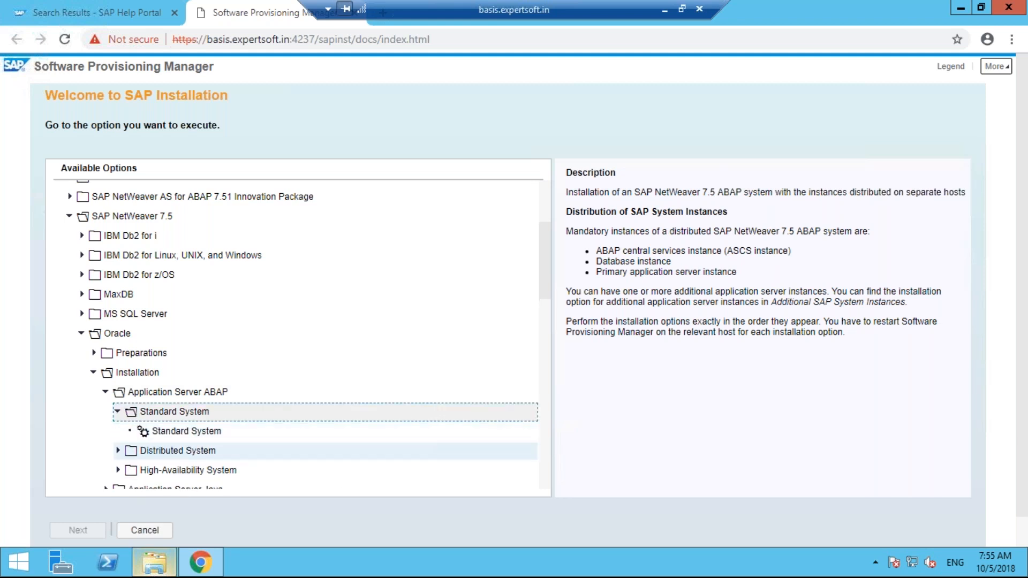
click(172, 432)
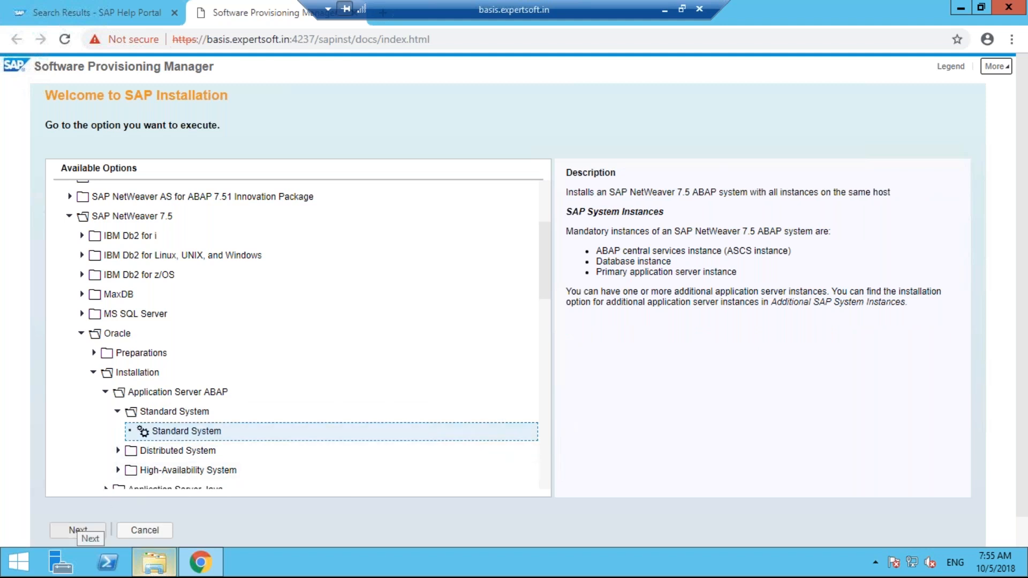
click(79, 530)
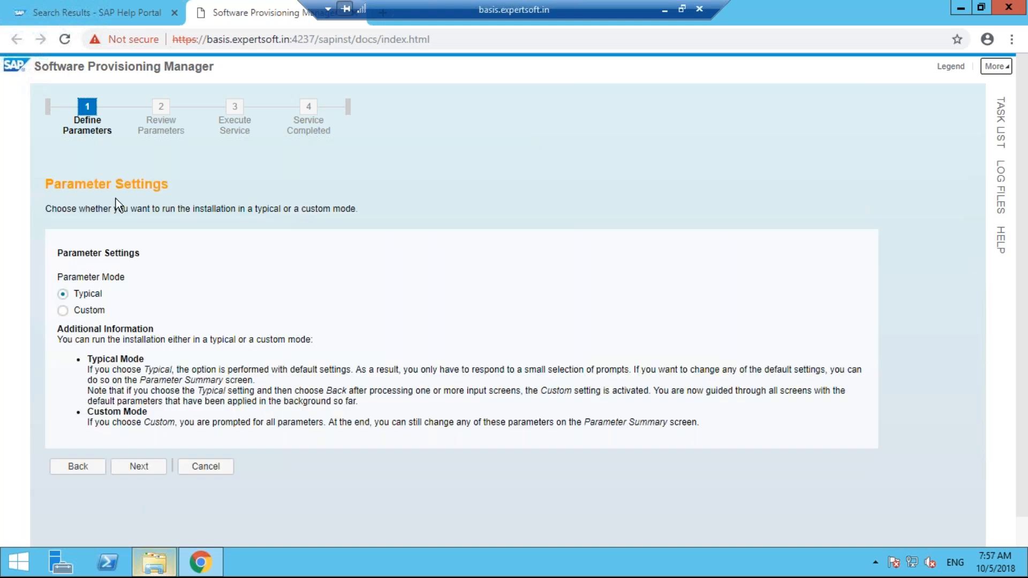
Choose the Typical parameter mode
click(83, 293)
Continue to the next installation step and show the task list panel
click(140, 468)
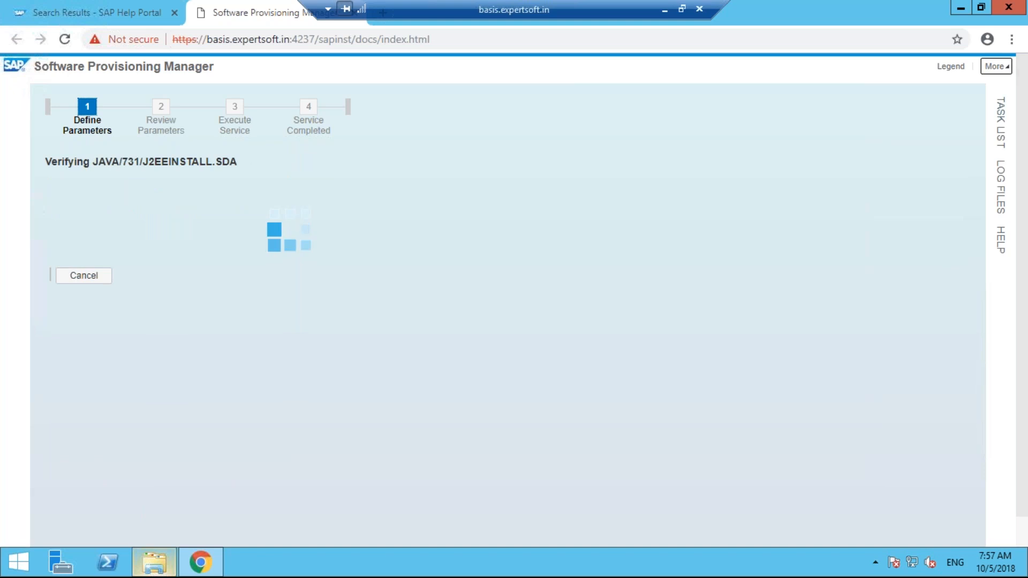
click(1001, 122)
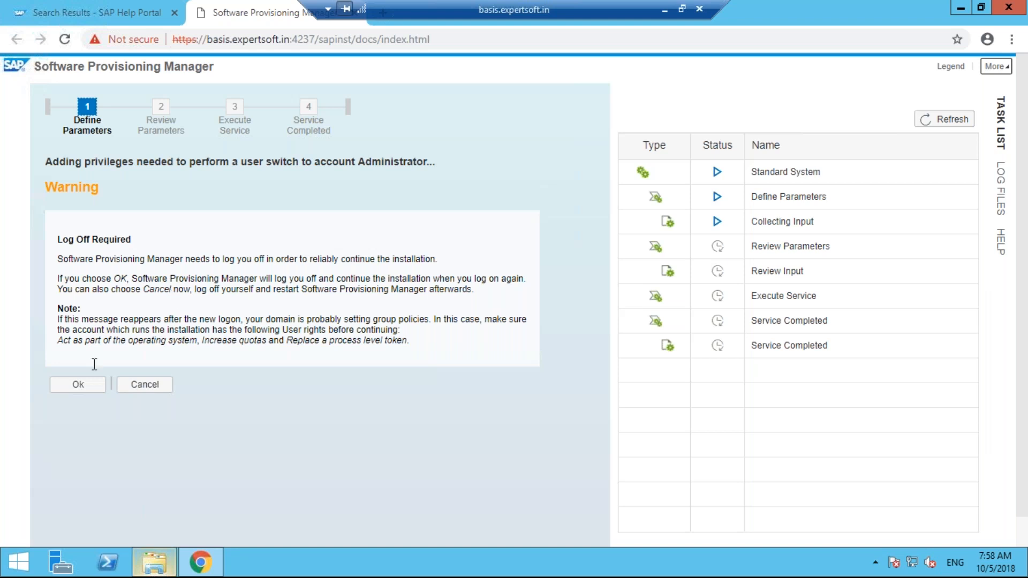
Accept the log-off, then reconnect to basis.expertsoft.in with the administrator credentials, accepting the certificate warning
click(78, 385)
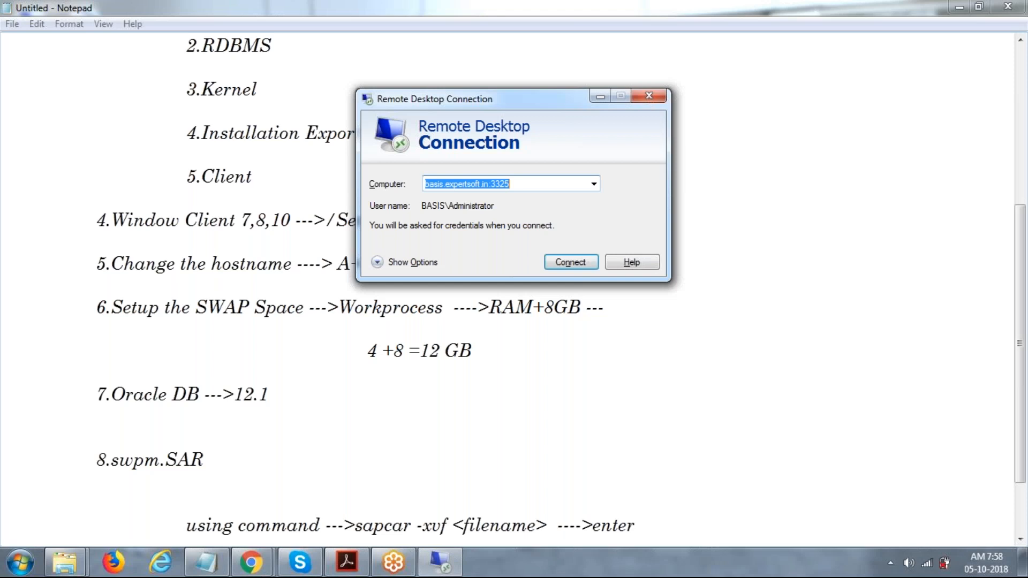
click(581, 264)
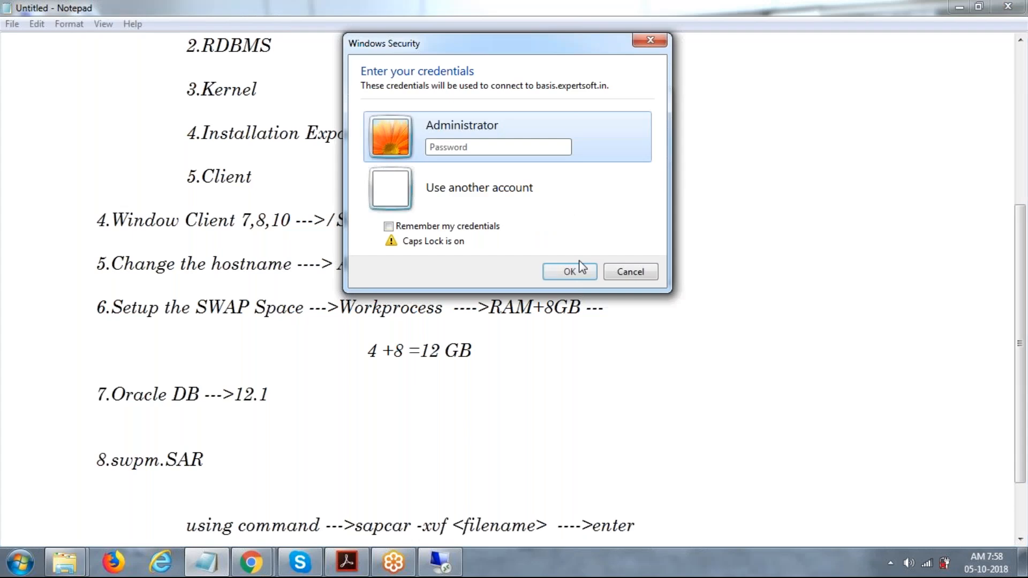
click(581, 270)
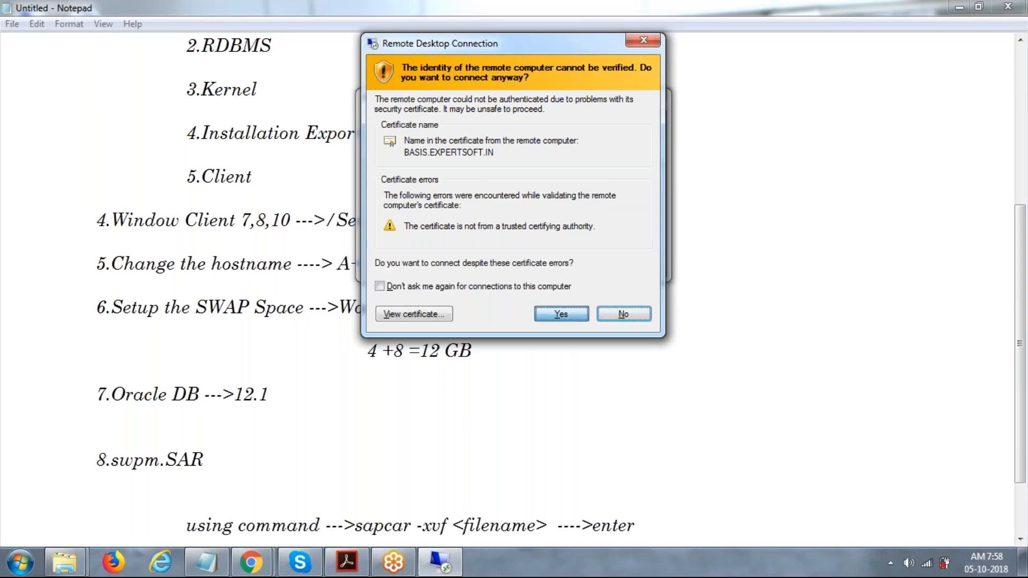
click(561, 314)
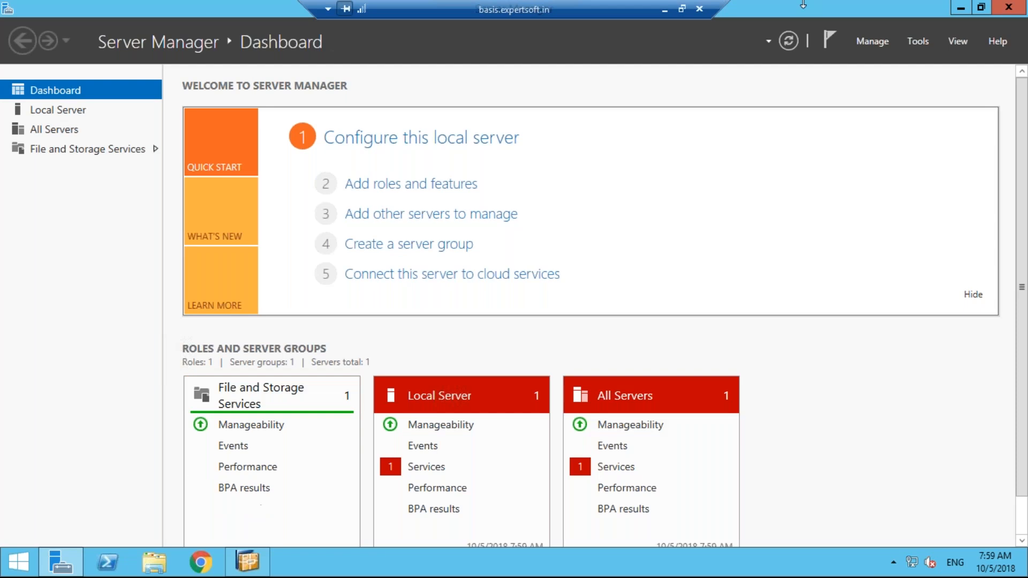
click(1019, 6)
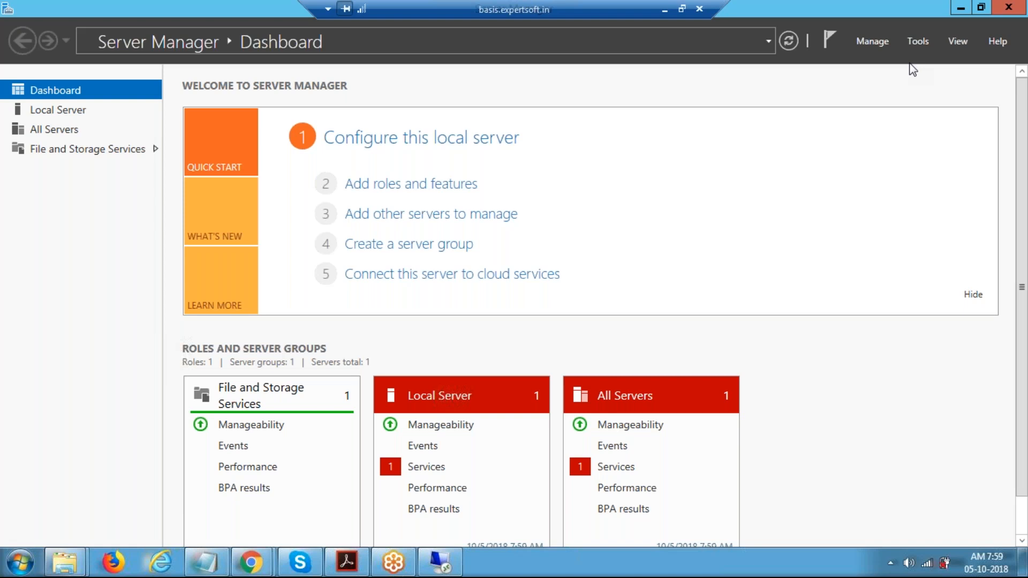
click(962, 10)
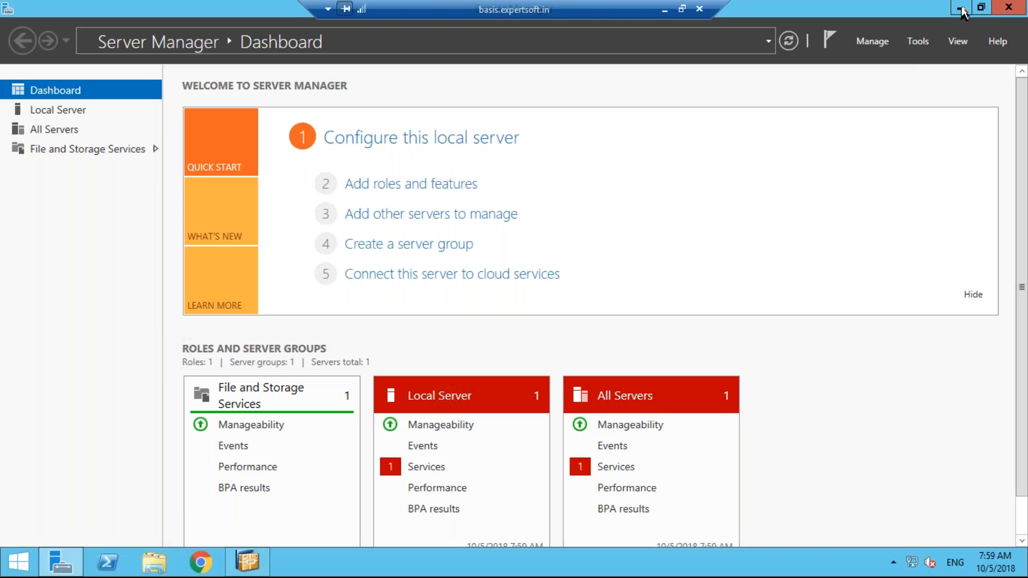
Minimise Server Manager, sign in to reload the installer Welcome page, then minimise the remote session
click(963, 10)
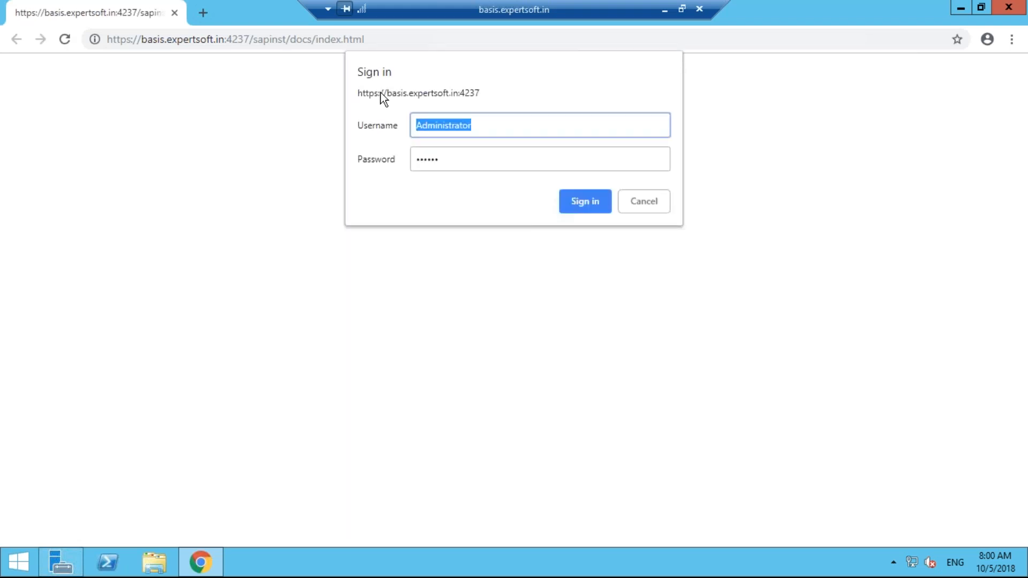
click(587, 203)
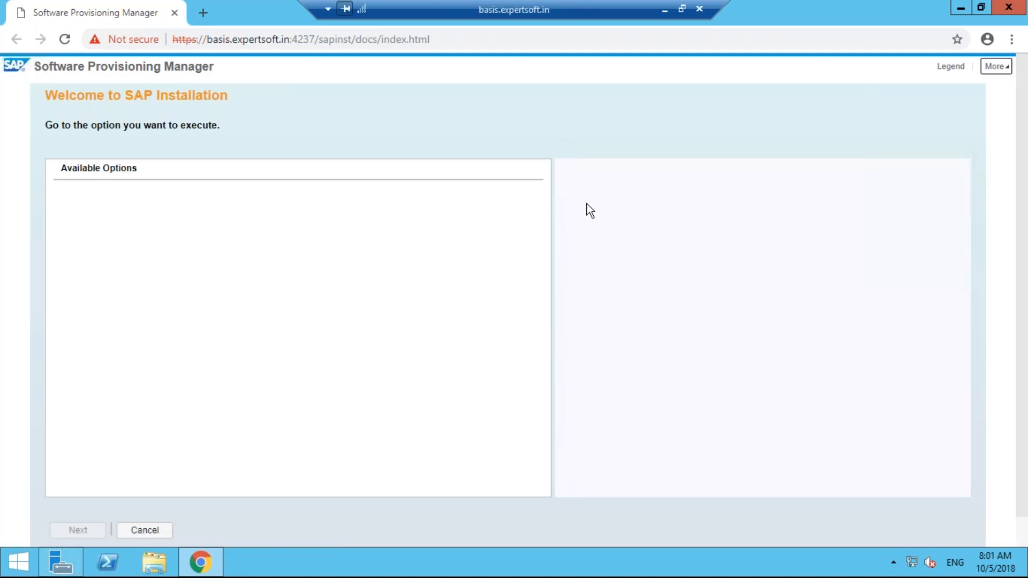
click(664, 8)
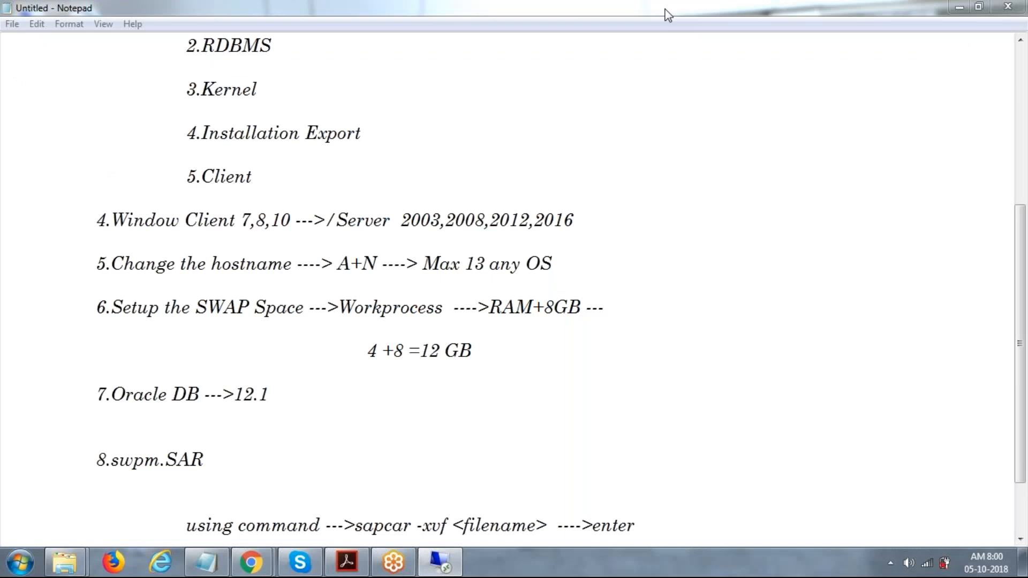
Replace the sapcar command line with the password note, then add blank lines and an indented @
click(669, 15)
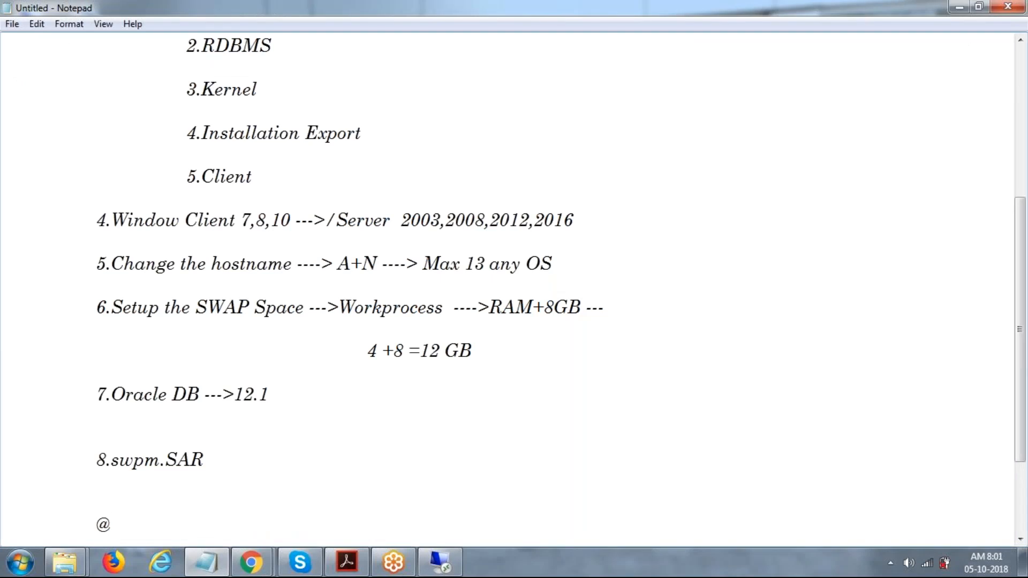
key(BackSpace)
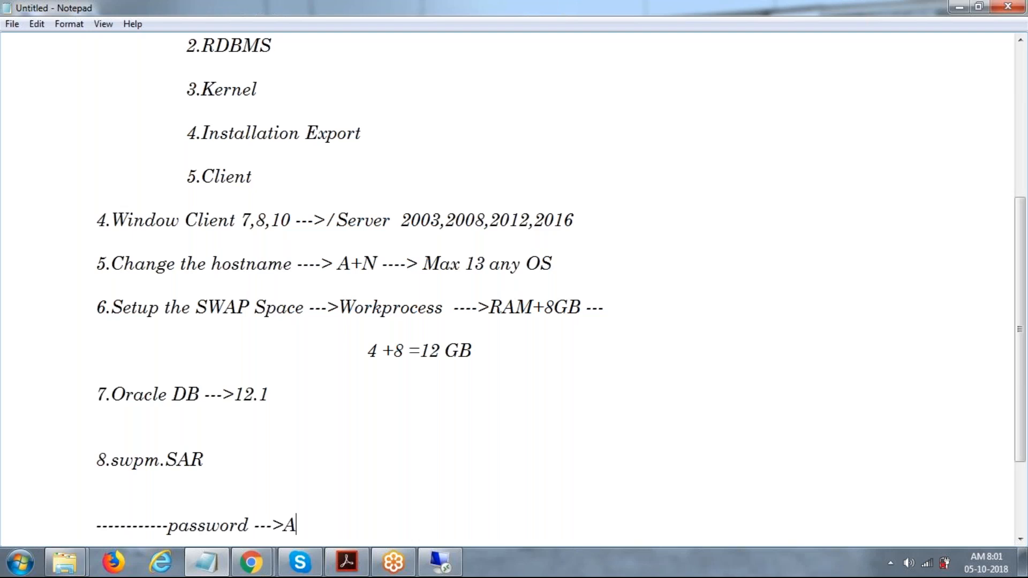
key(Return)
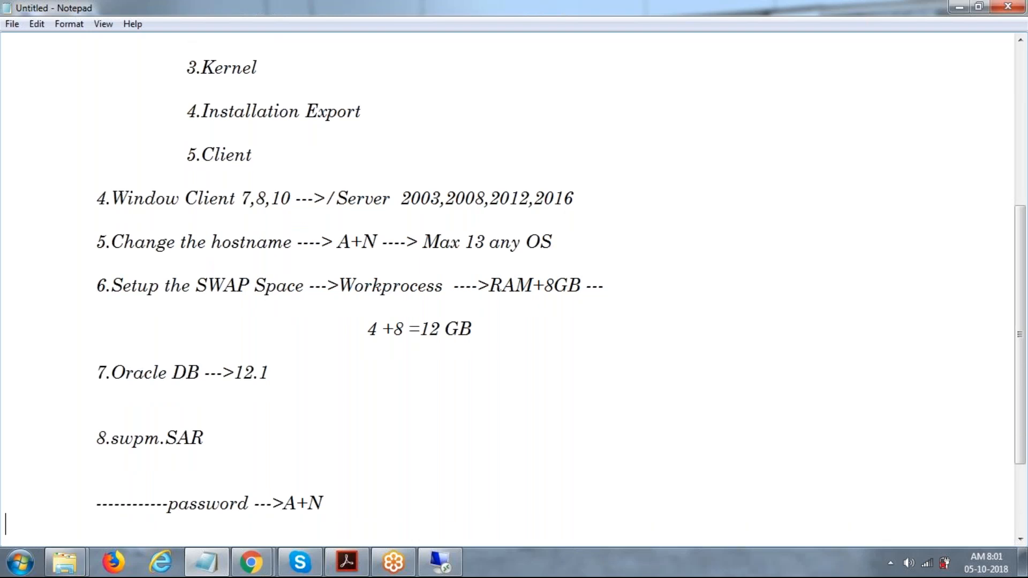
key(Return)
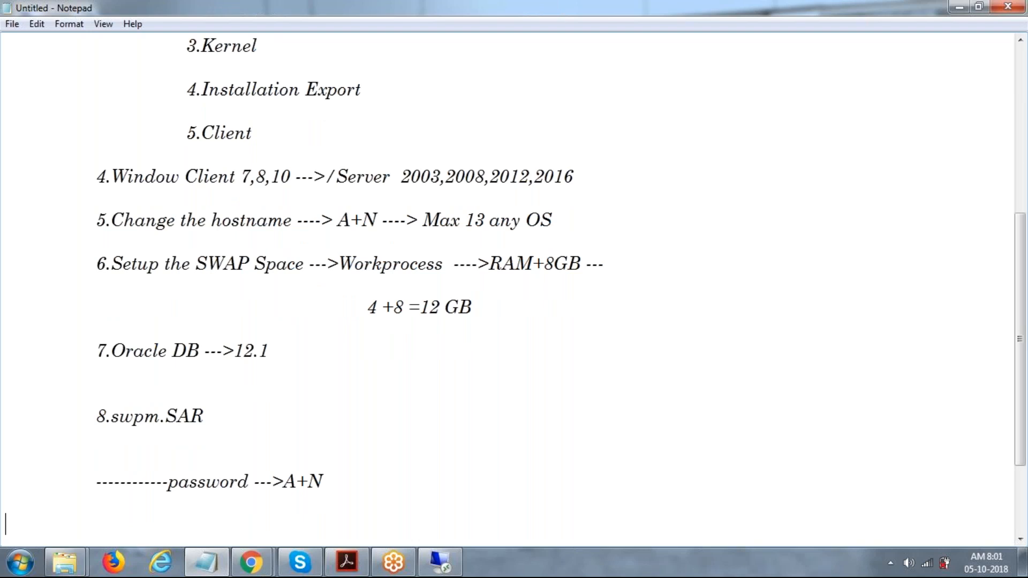
key(Return)
key(Tab)
key(Tab)
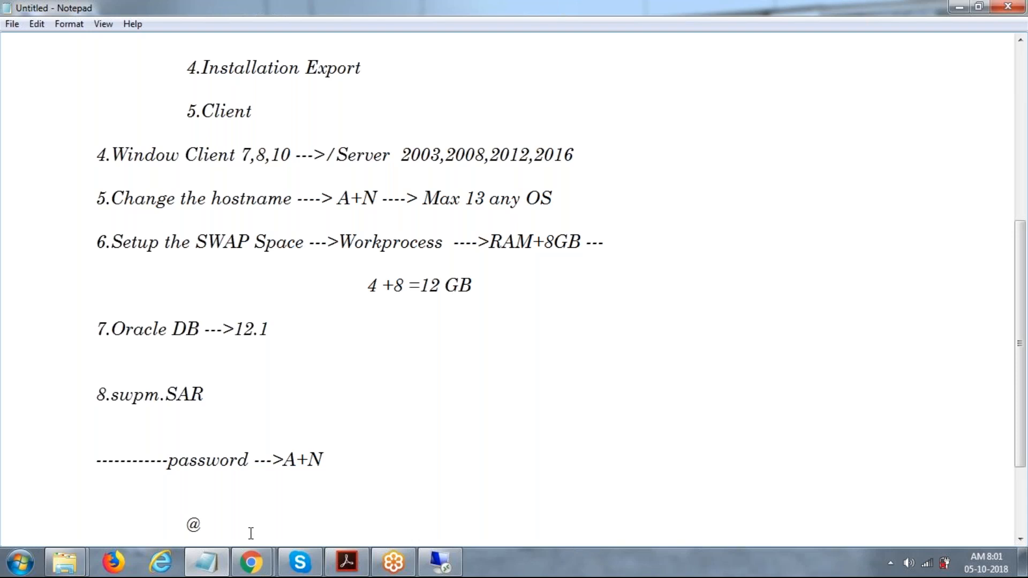
Bring back the remote session showing the General SAP System Parameters page
click(437, 567)
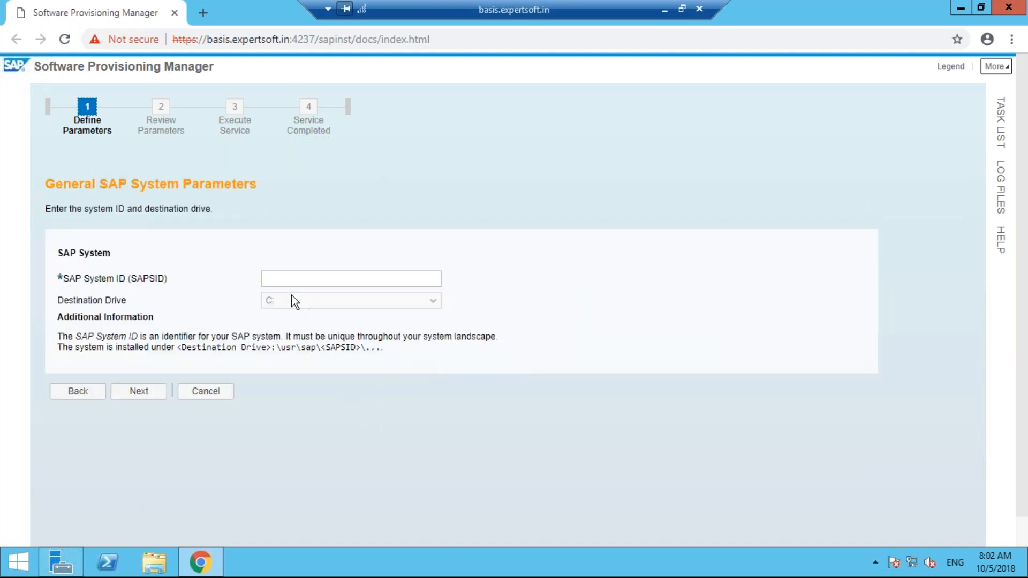
click(285, 279)
text(DEV)
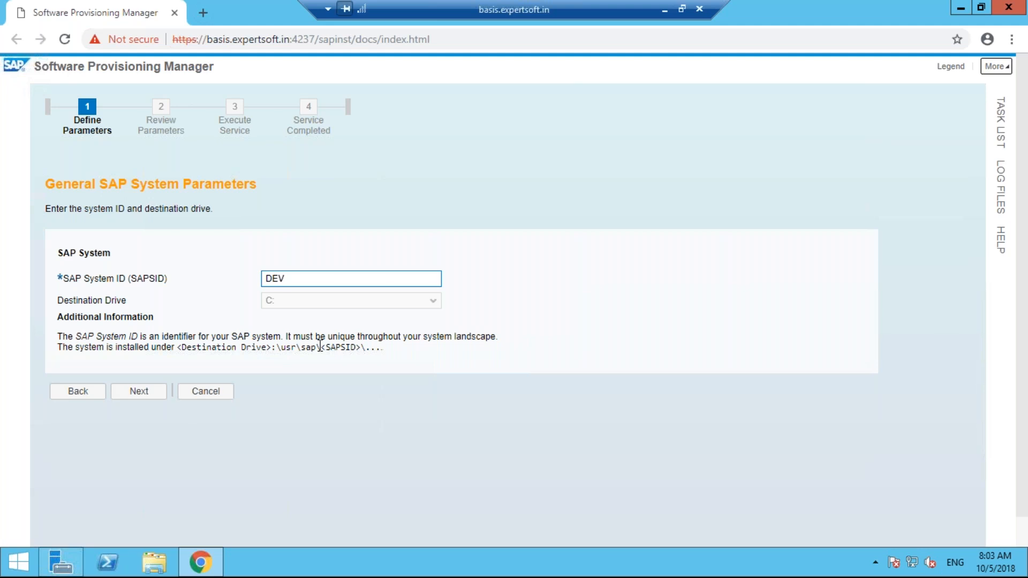
key(BackSpace)
key(BackSpace)
key(BackSpace)
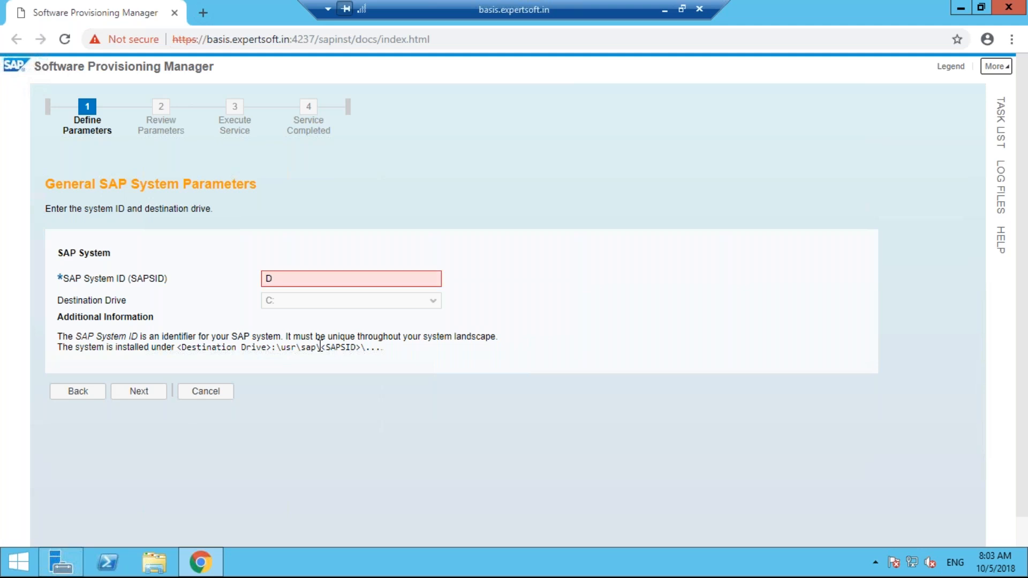